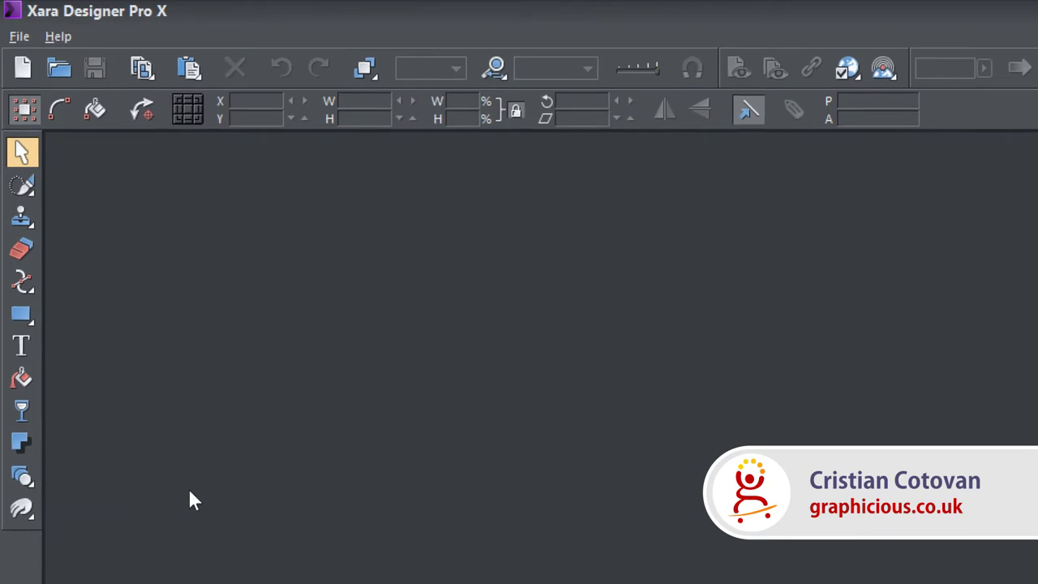
# - Create a new blank document
pyautogui.moveTo(27, 183)
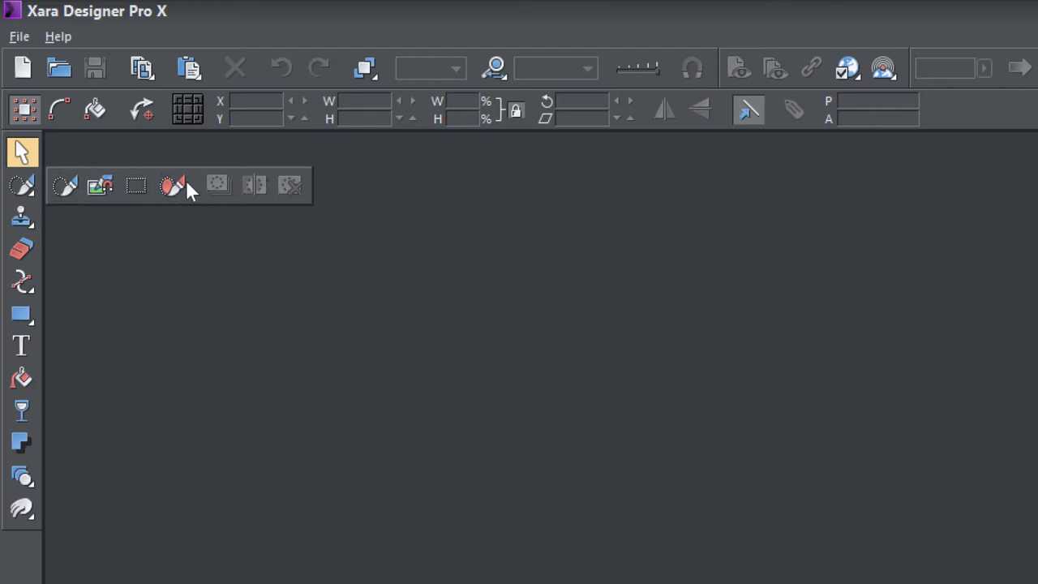
pyautogui.click(18, 53)
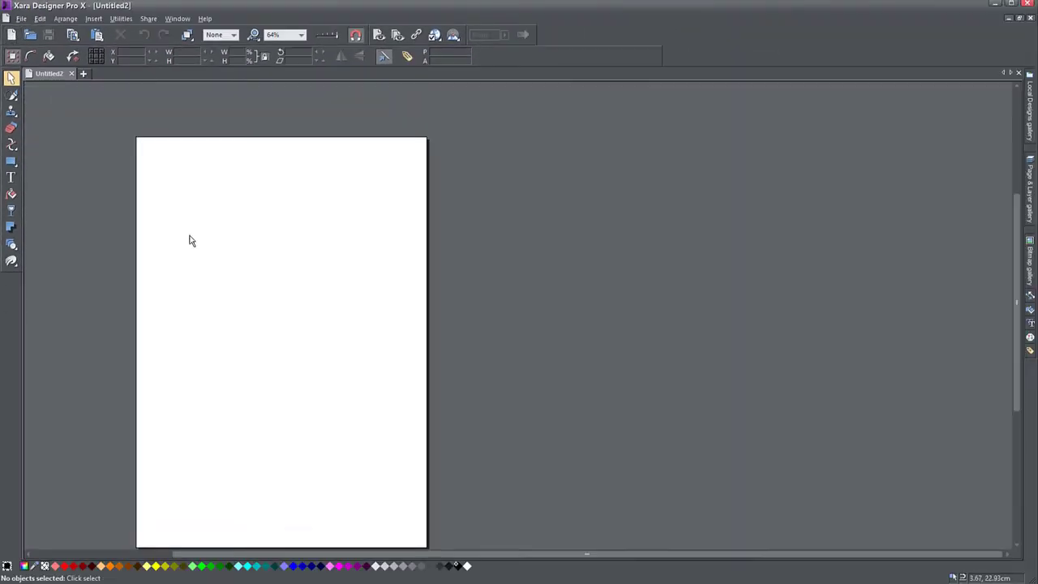
pyautogui.moveTo(333, 368); pyautogui.dragTo(518, 314)
pyautogui.scroll(4, 432, 273)
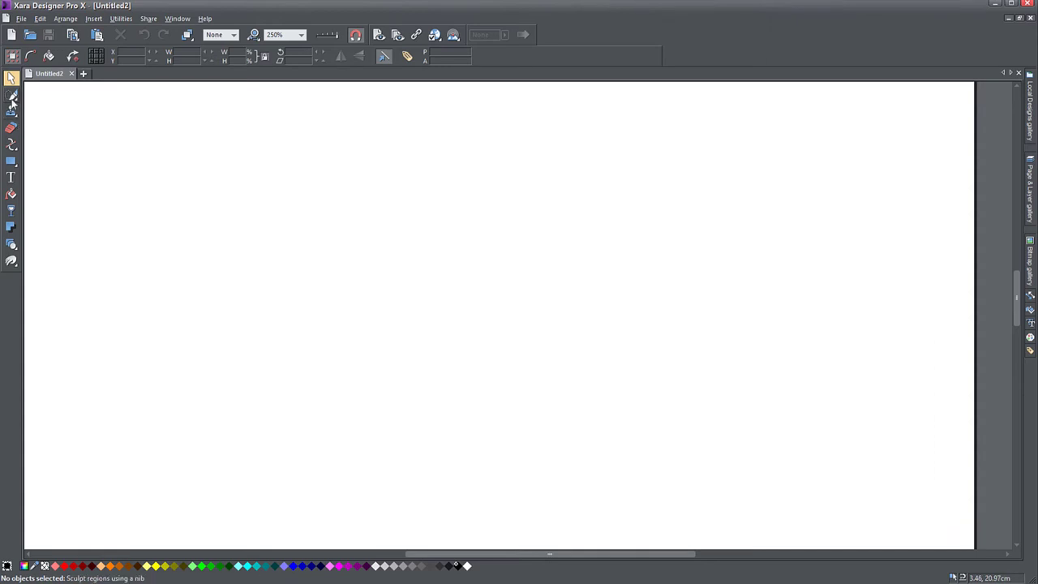
# - Draw a black rectangle about 5.97 by 3.49 cm on the page and move it slightly down toward the page's left side
pyautogui.moveTo(11, 100)
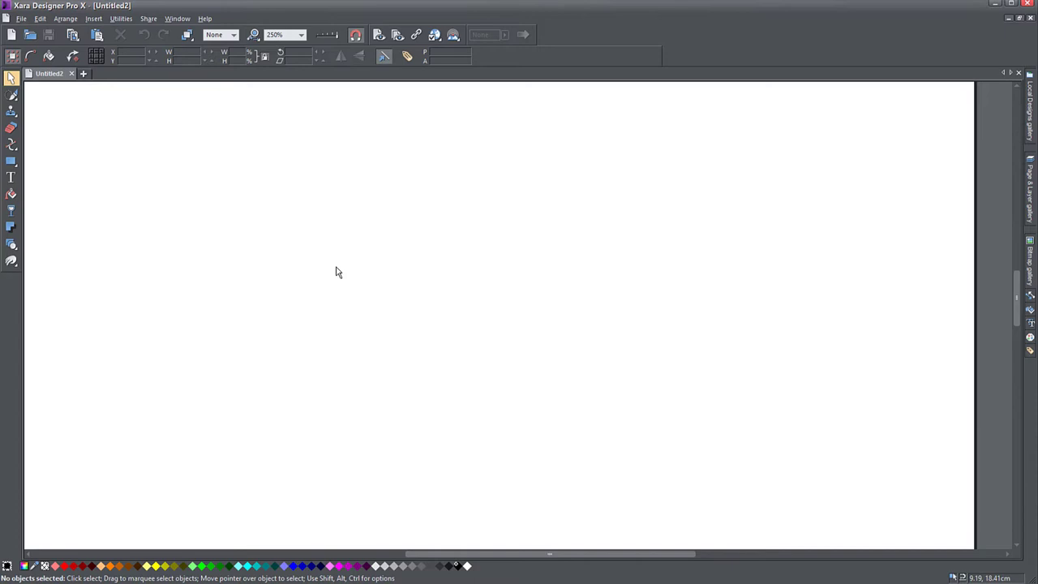
pyautogui.click(11, 95)
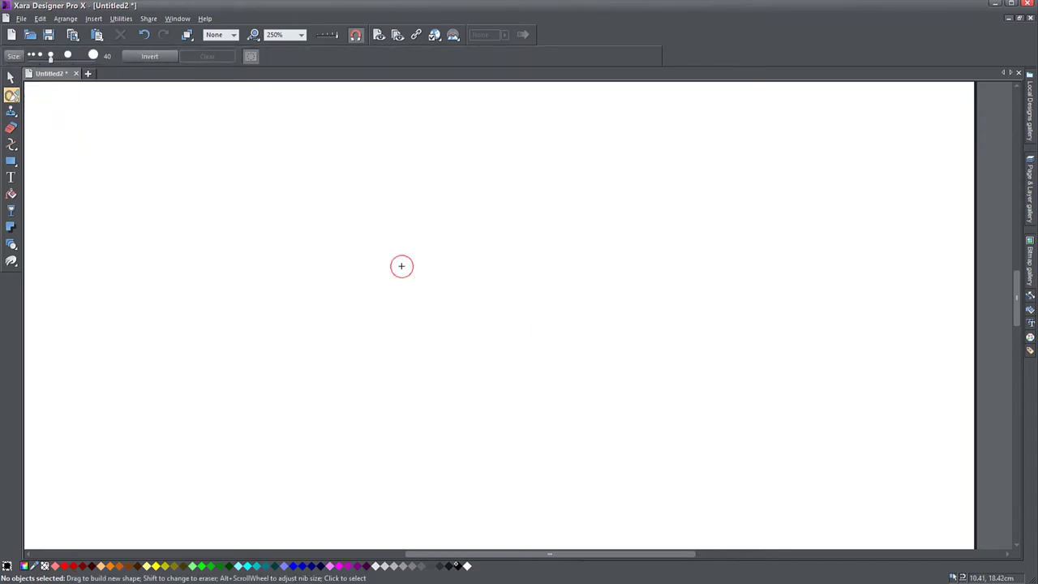
pyautogui.click(12, 160)
pyautogui.moveTo(317, 171); pyautogui.dragTo(639, 359)
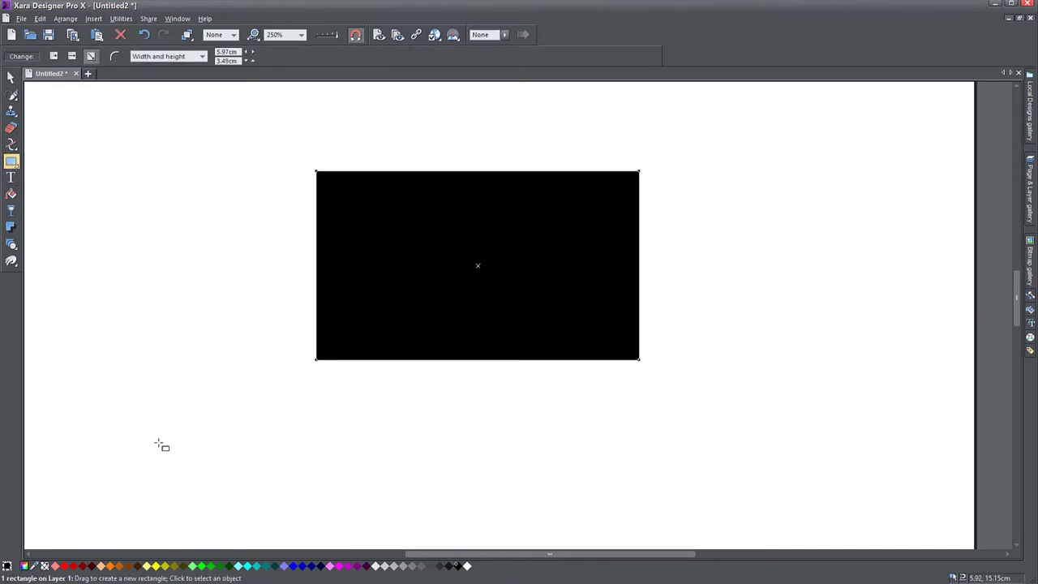
pyautogui.click(11, 77)
pyautogui.moveTo(440, 274); pyautogui.dragTo(358, 298)
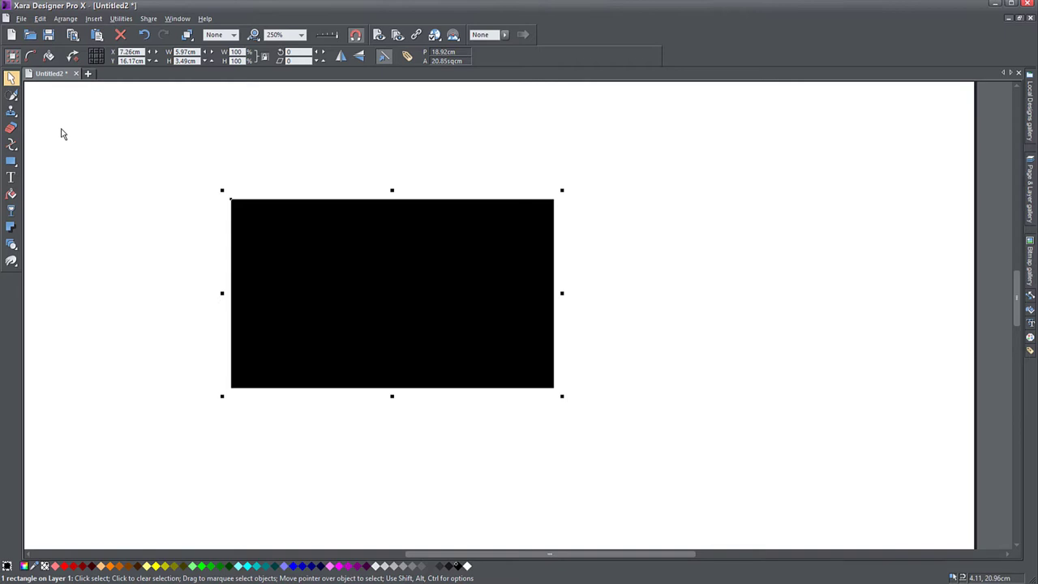
# - Enlarge the rectangle to about 7.61 by 4.46 cm, fill it dark green, and reposition it on the page
pyautogui.moveTo(325, 322); pyautogui.dragTo(321, 275)
pyautogui.moveTo(559, 350); pyautogui.dragTo(640, 395)
pyautogui.moveTo(512, 322); pyautogui.dragTo(380, 334)
pyautogui.click(220, 566)
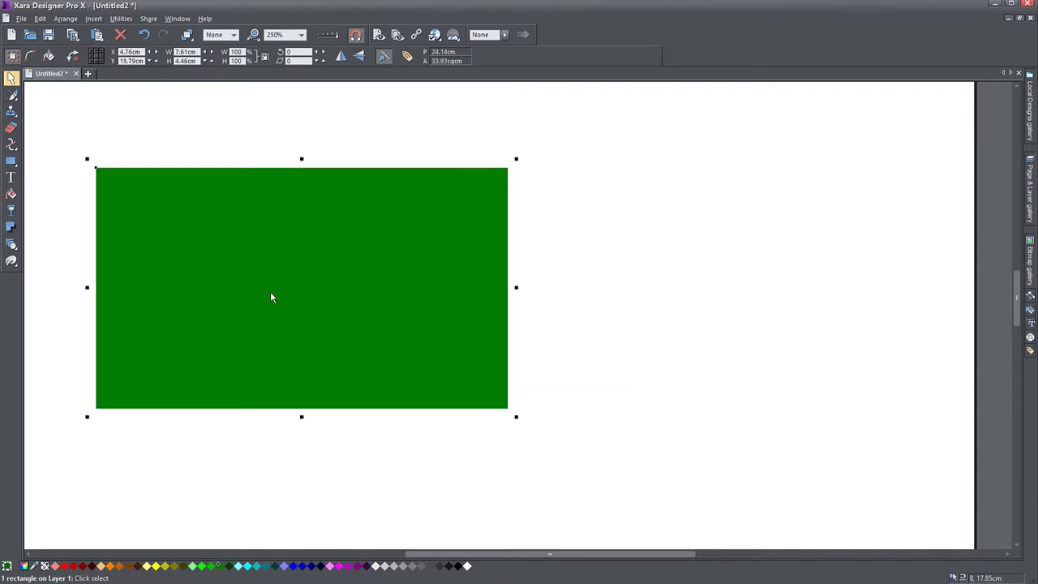
pyautogui.moveTo(270, 297); pyautogui.dragTo(373, 310)
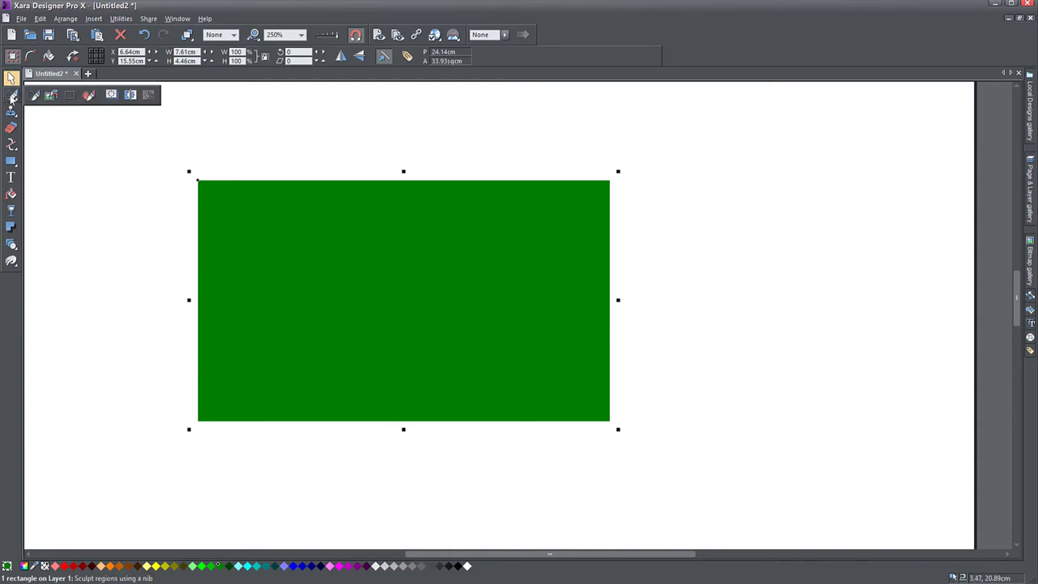
# - Paint a spiral mask region with a long tail in the middle of the green rectangle
pyautogui.click(34, 95)
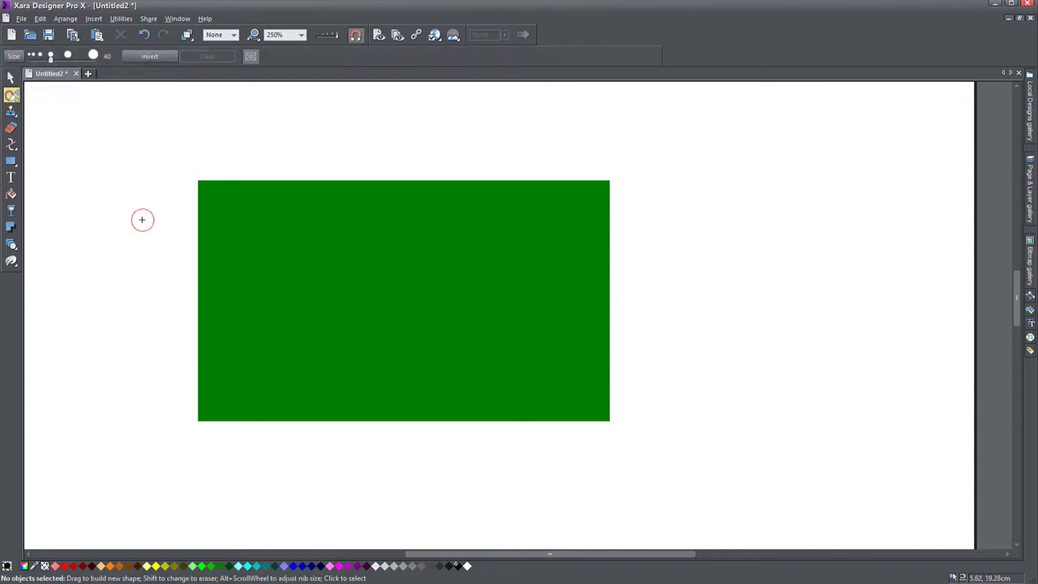
pyautogui.moveTo(288, 247)
pyautogui.mouseDown()
pyautogui.moveTo(363, 327)
pyautogui.moveTo(484, 336)
pyautogui.moveTo(509, 276)
pyautogui.moveTo(459, 237)
pyautogui.moveTo(401, 241)
pyautogui.moveTo(409, 283)
pyautogui.moveTo(443, 280)
pyautogui.mouseUp()
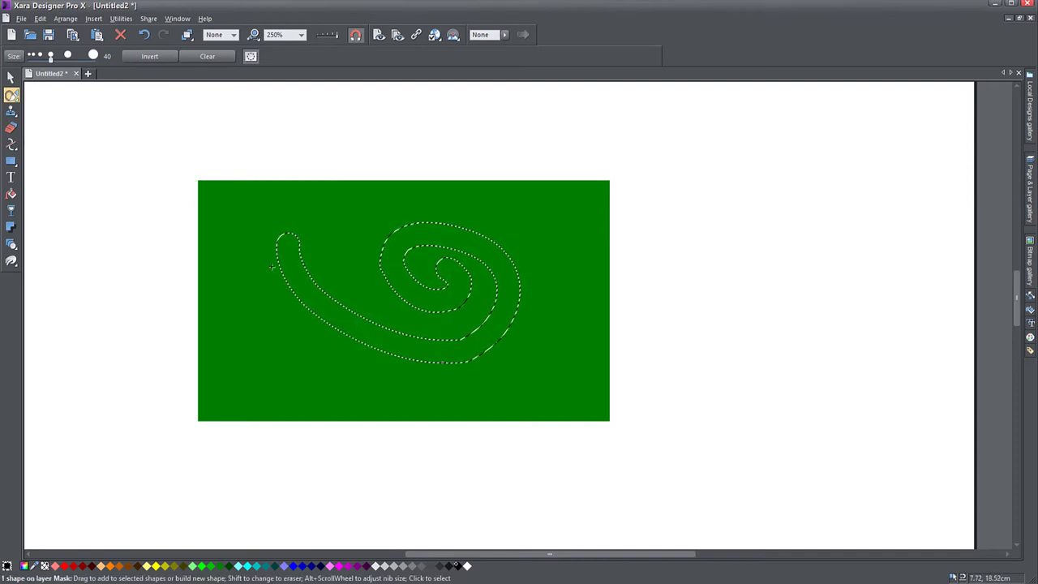
pyautogui.scroll(2, 387, 311)
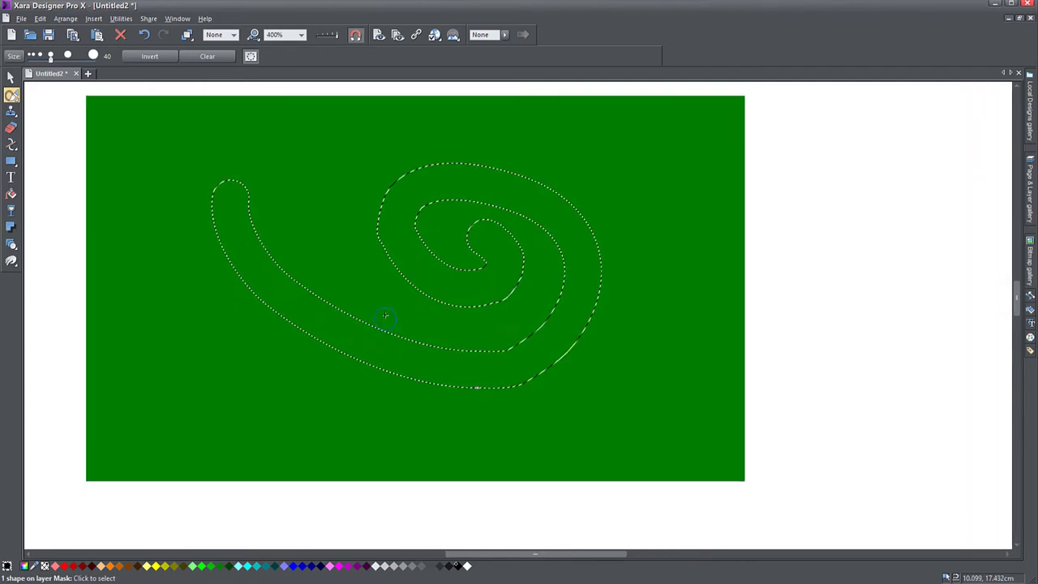
pyautogui.moveTo(387, 301); pyautogui.dragTo(383, 321)
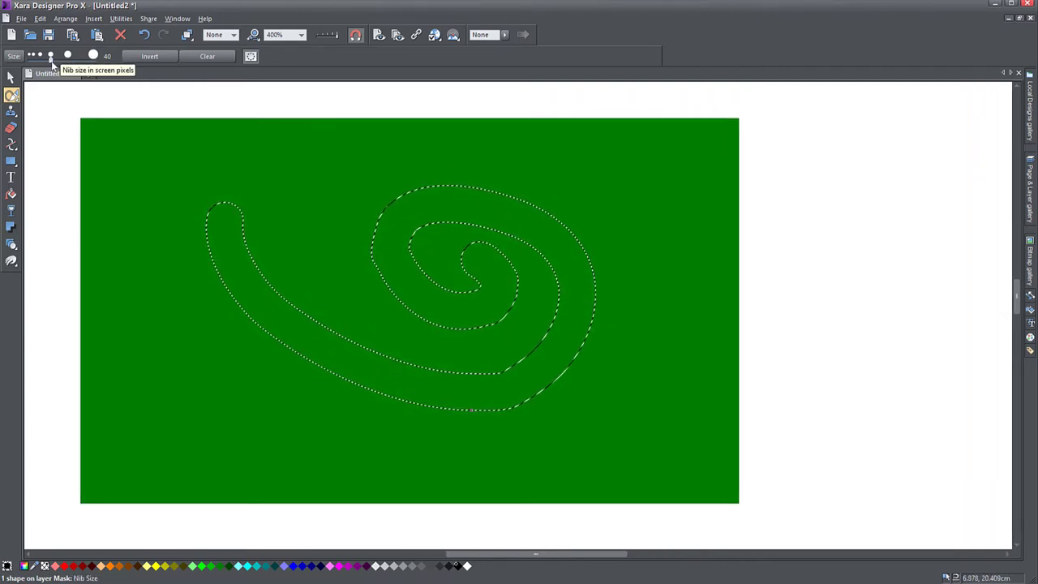
# - With a nib size of 100, paint over the spiral's gaps to form one solid mask, and delete the masked area
pyautogui.moveTo(52, 63); pyautogui.dragTo(121, 76)
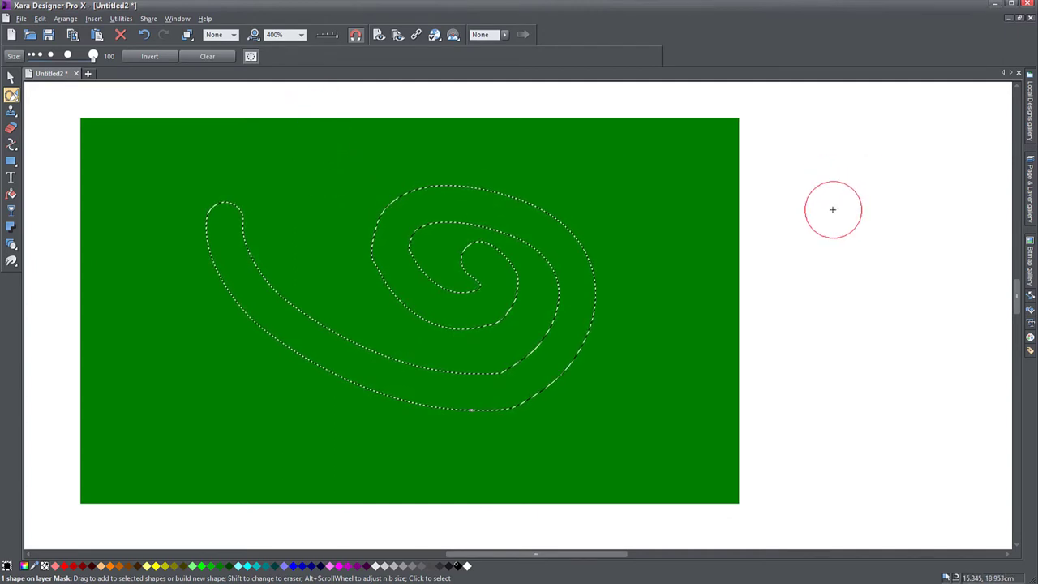
pyautogui.moveTo(324, 224)
pyautogui.mouseDown()
pyautogui.moveTo(386, 294)
pyautogui.moveTo(477, 238)
pyautogui.moveTo(440, 261)
pyautogui.moveTo(507, 332)
pyautogui.moveTo(369, 312)
pyautogui.moveTo(340, 329)
pyautogui.mouseUp()
pyautogui.moveTo(500, 357)
pyautogui.mouseDown()
pyautogui.moveTo(403, 296)
pyautogui.moveTo(354, 318)
pyautogui.moveTo(282, 249)
pyautogui.moveTo(280, 273)
pyautogui.moveTo(304, 263)
pyautogui.moveTo(259, 239)
pyautogui.moveTo(301, 216)
pyautogui.moveTo(388, 232)
pyautogui.moveTo(418, 225)
pyautogui.moveTo(341, 211)
pyautogui.moveTo(240, 212)
pyautogui.mouseUp()
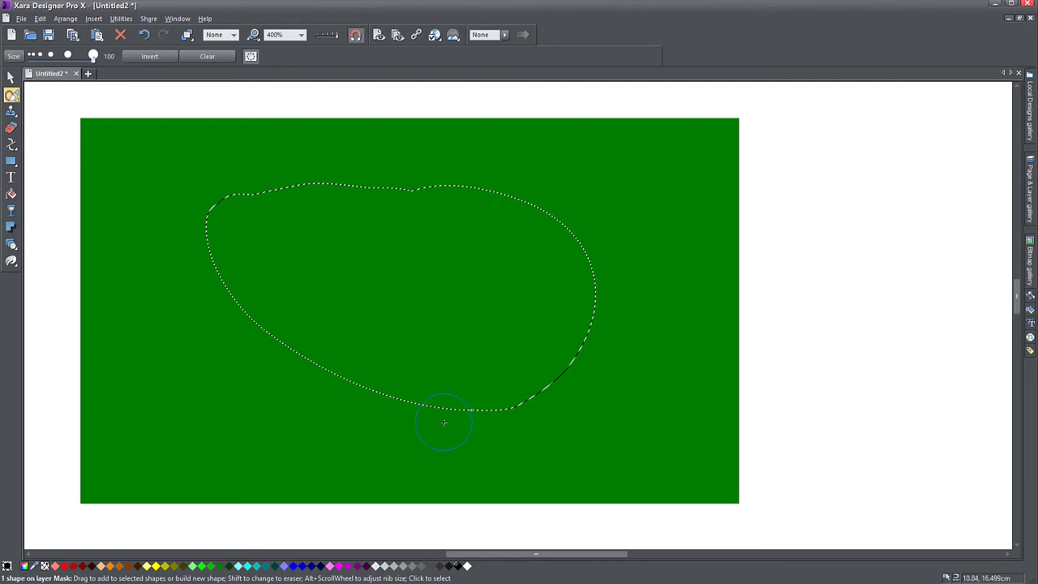
pyautogui.press('Delete')
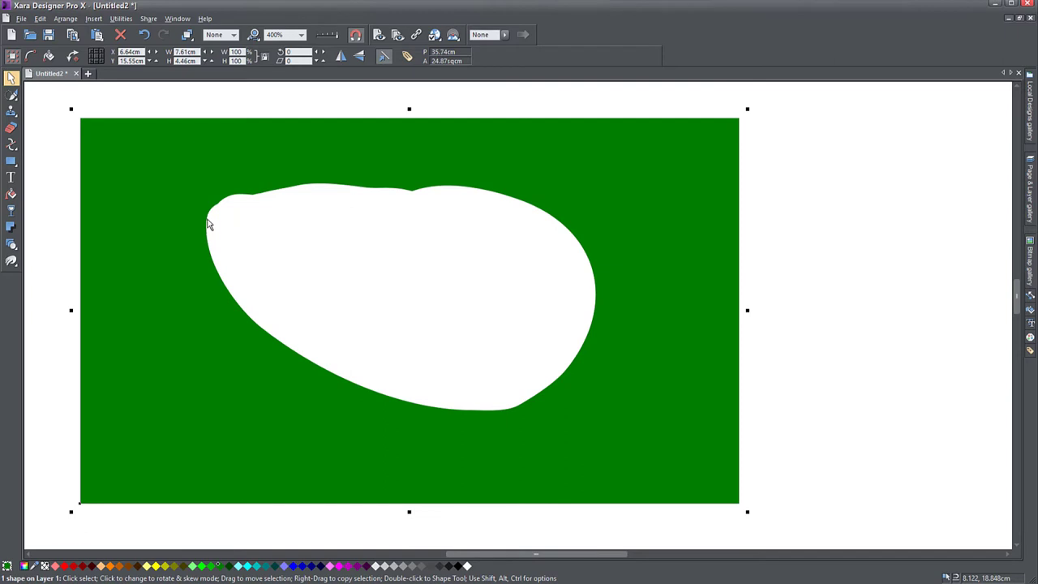
# - Cut a curved band out of the green rectangle on each side of the central hole using painted masks, and reposition the shape
pyautogui.click(11, 95)
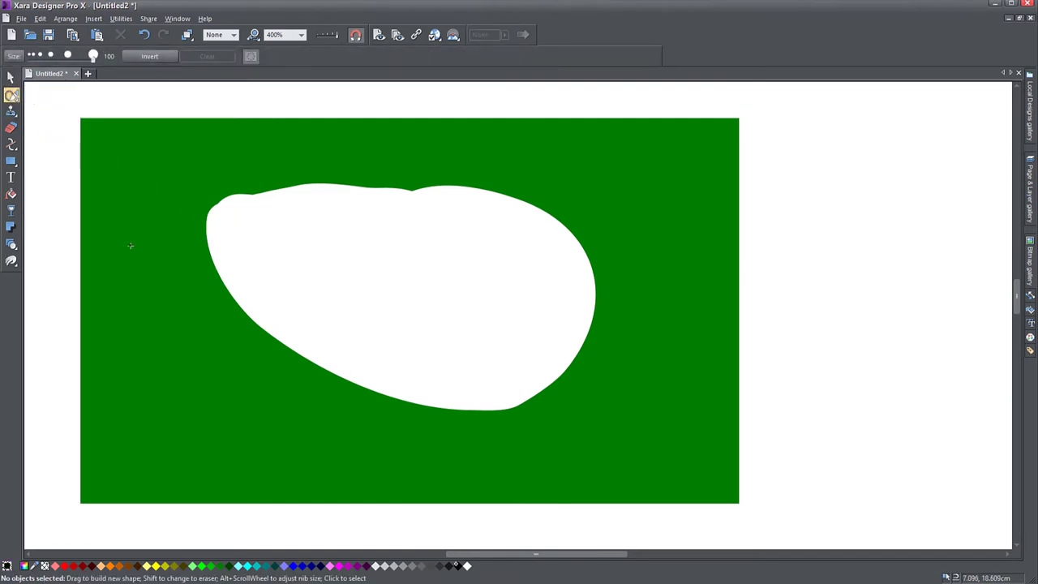
pyautogui.moveTo(130, 245)
pyautogui.mouseDown()
pyautogui.moveTo(148, 308)
pyautogui.moveTo(265, 431)
pyautogui.mouseUp()
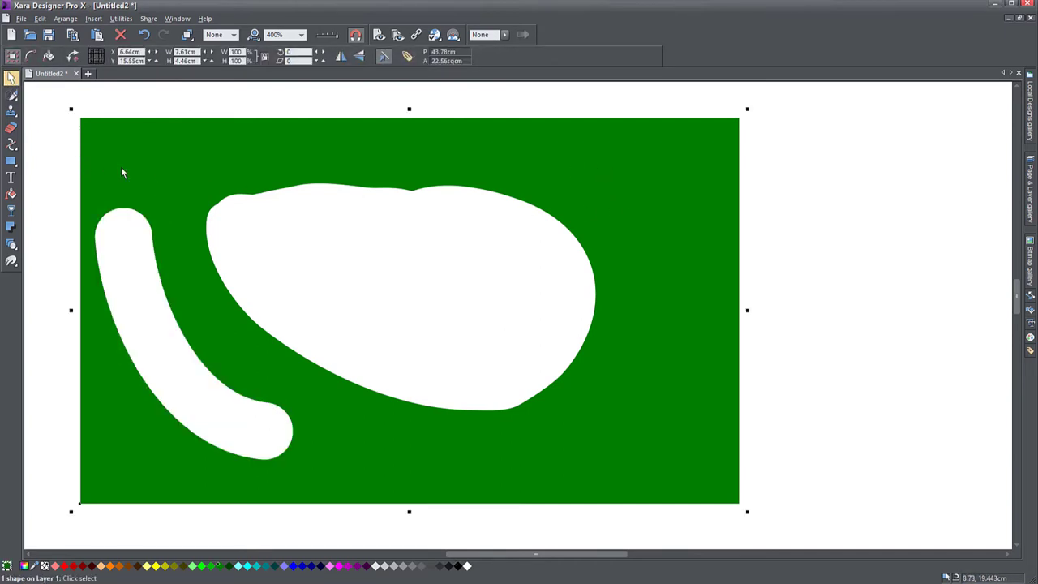
pyautogui.click(12, 94)
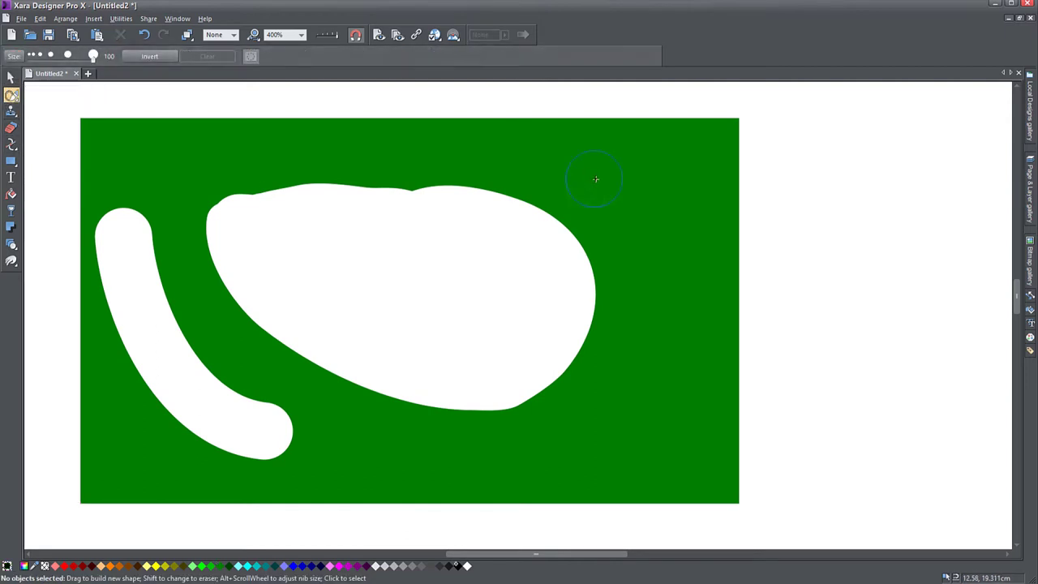
pyautogui.moveTo(590, 173); pyautogui.dragTo(600, 423)
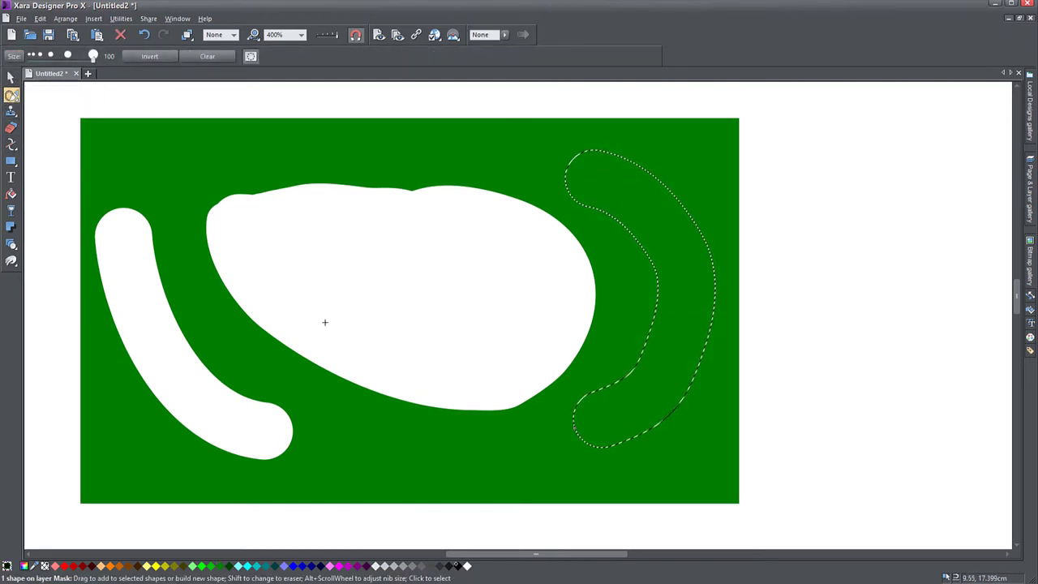
pyautogui.press('Delete')
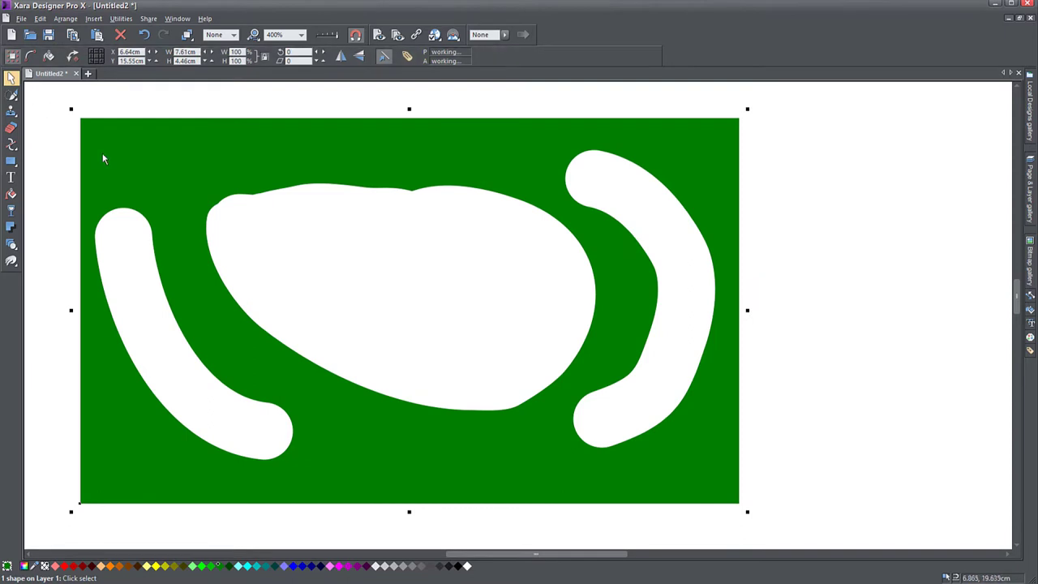
pyautogui.moveTo(102, 157); pyautogui.dragTo(159, 140)
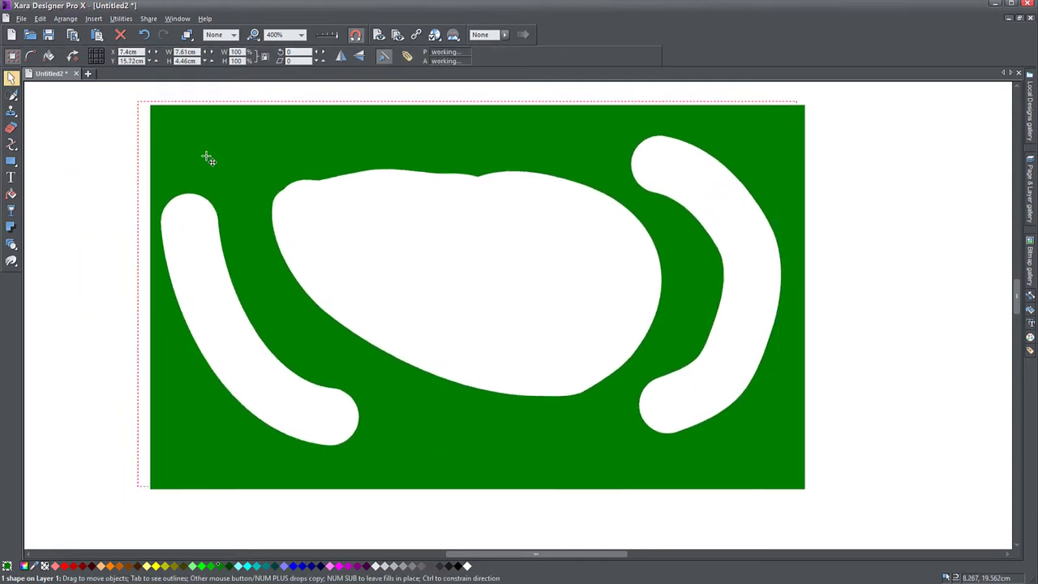
pyautogui.moveTo(188, 162)
pyautogui.mouseDown()
pyautogui.moveTo(169, 169)
pyautogui.moveTo(183, 170)
pyautogui.mouseUp()
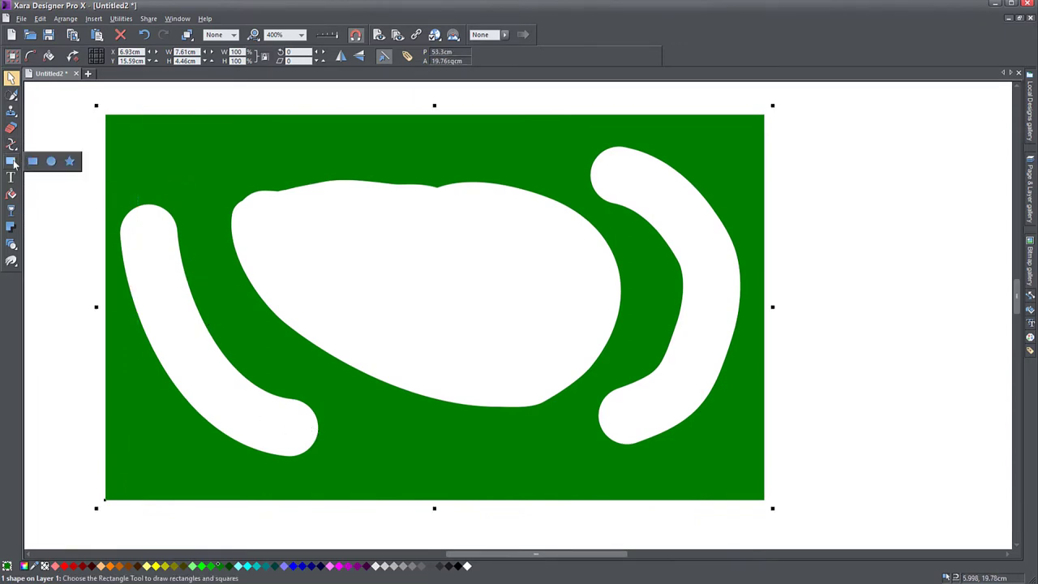
# - Draw a red rectangle about 7.18 by 4.14 cm over the green shape and send it to the back
pyautogui.click(32, 160)
pyautogui.moveTo(65, 98); pyautogui.dragTo(686, 456)
pyautogui.click(78, 566)
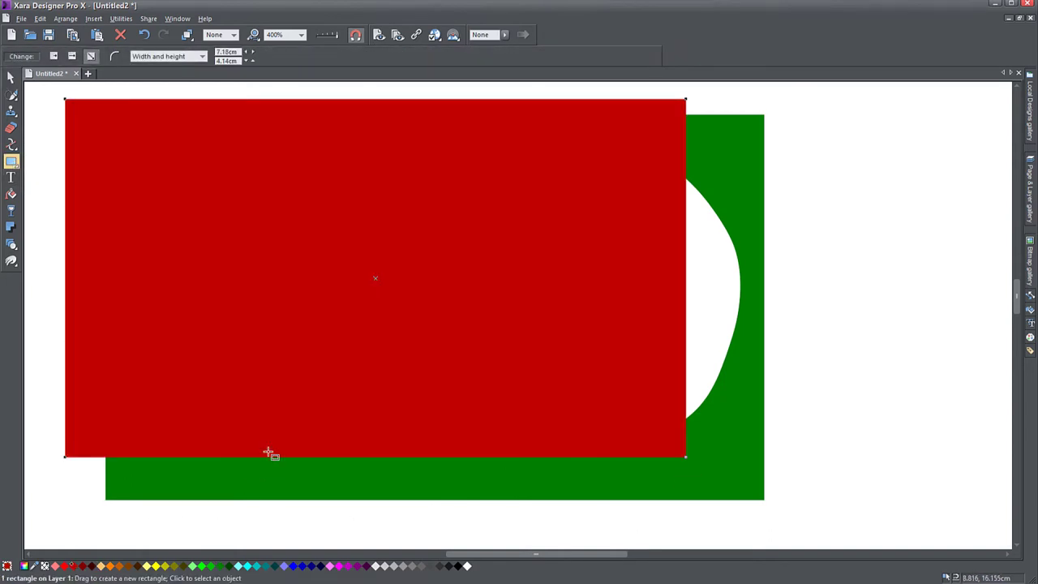
pyautogui.hotkey('ctrl', 'b')
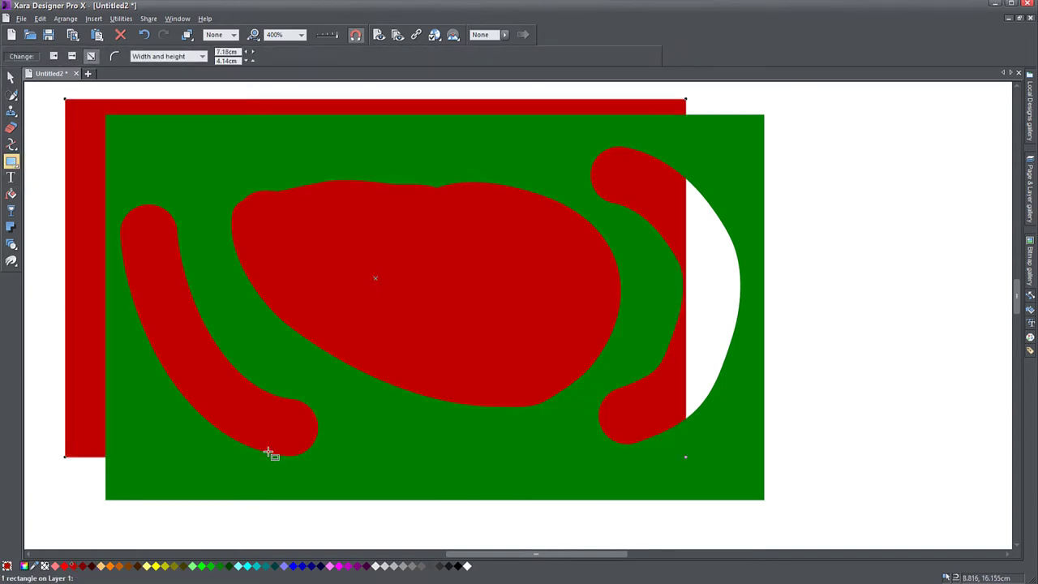
# - Slide the green shape across the red rectangle behind it, delete the red rectangle, and shift the green shape back up
pyautogui.click(12, 76)
pyautogui.moveTo(150, 188); pyautogui.dragTo(110, 213)
pyautogui.click(275, 258)
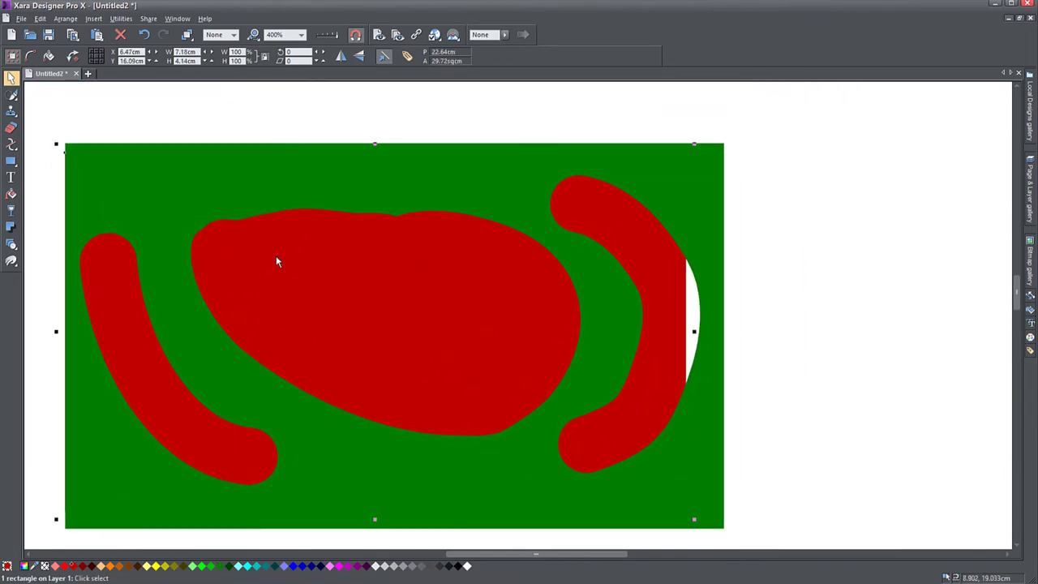
pyautogui.press('Delete')
pyautogui.moveTo(240, 197); pyautogui.dragTo(266, 165)
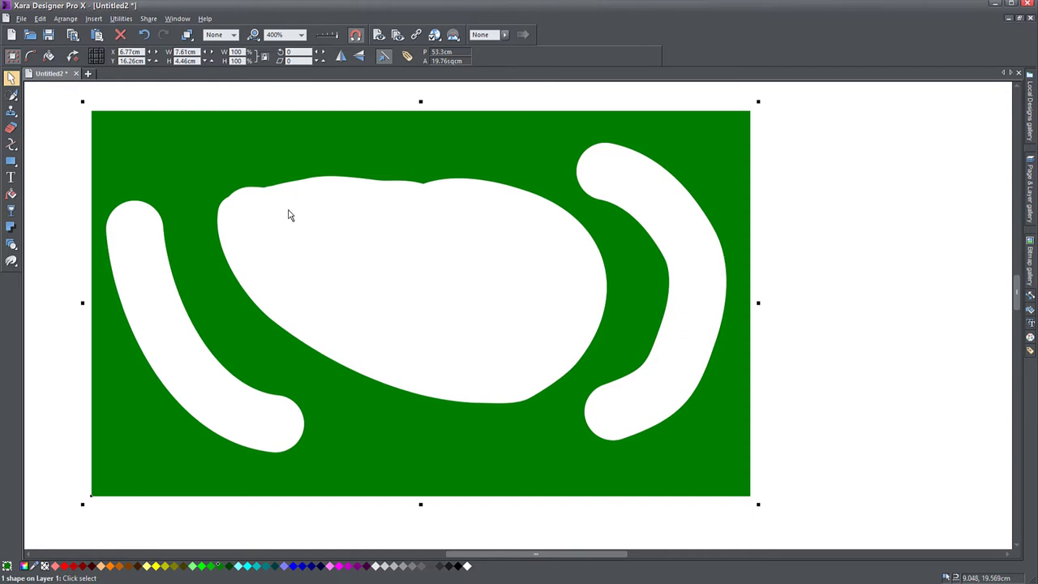
# - Draw a closed five-sided polygon about 1.08 by 0.69 cm in the green shape's upper-left corner and fill it light grey
pyautogui.moveTo(12, 96)
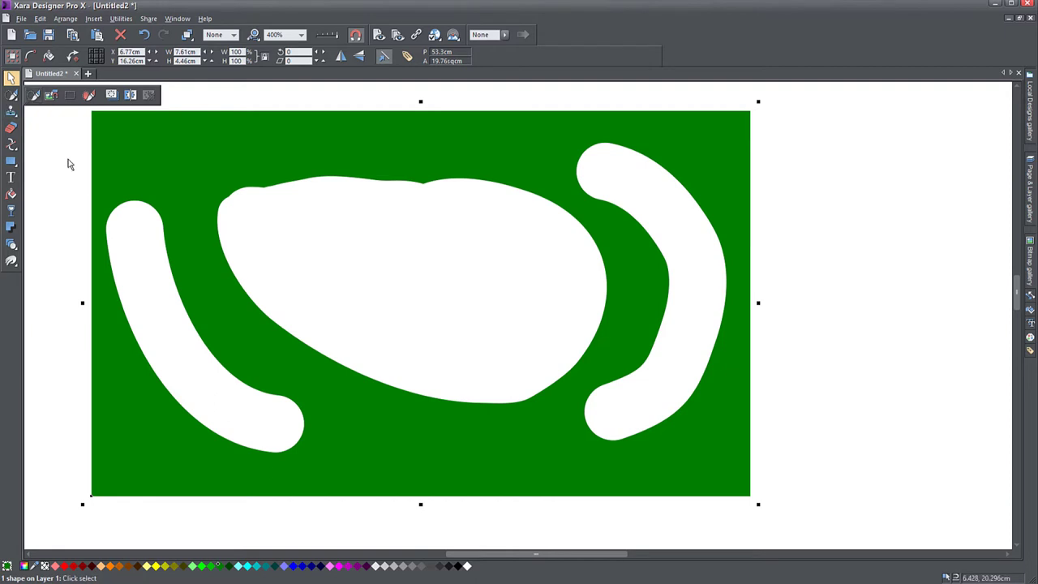
pyautogui.moveTo(161, 158); pyautogui.dragTo(214, 156)
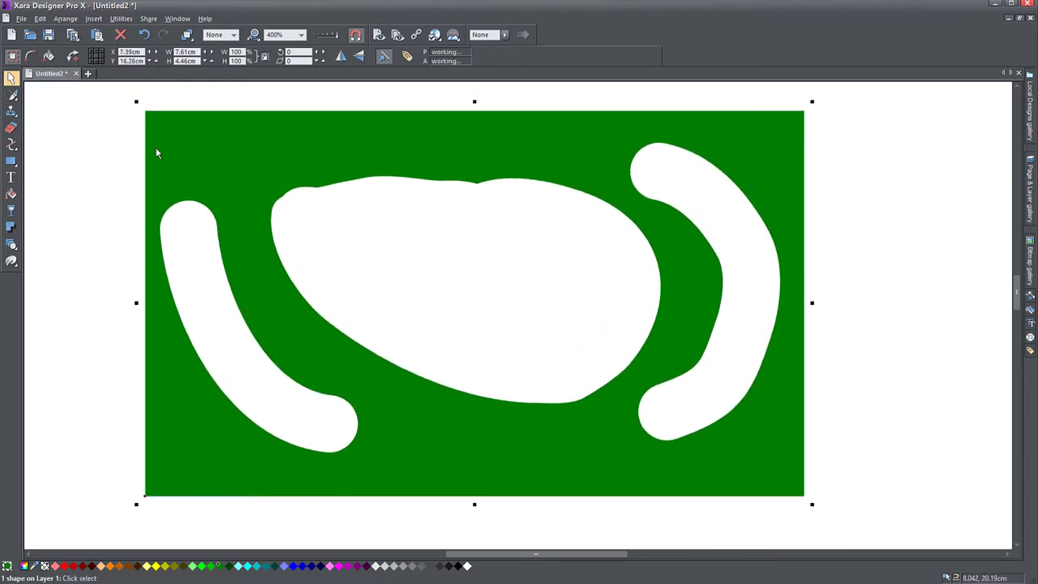
pyautogui.click(12, 144)
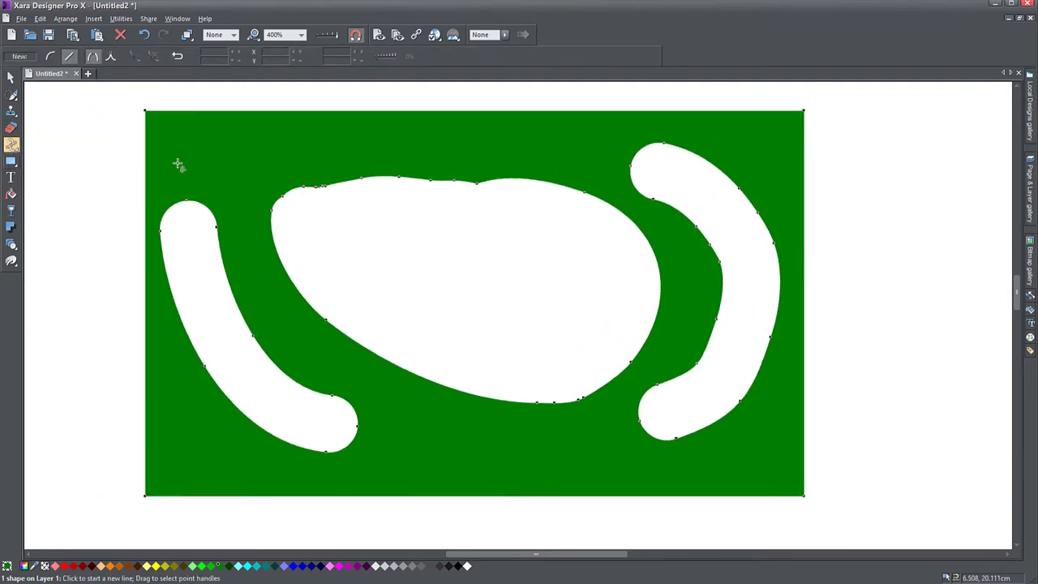
pyautogui.click(201, 150)
pyautogui.click(225, 189)
pyautogui.click(293, 172)
pyautogui.click(288, 137)
pyautogui.click(209, 130)
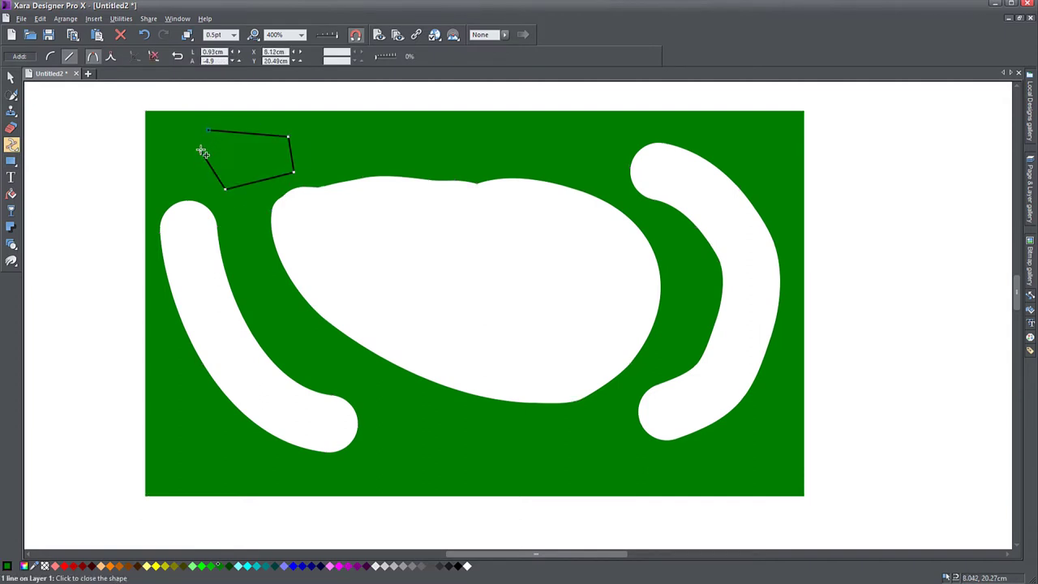
pyautogui.click(201, 151)
pyautogui.press('F2')
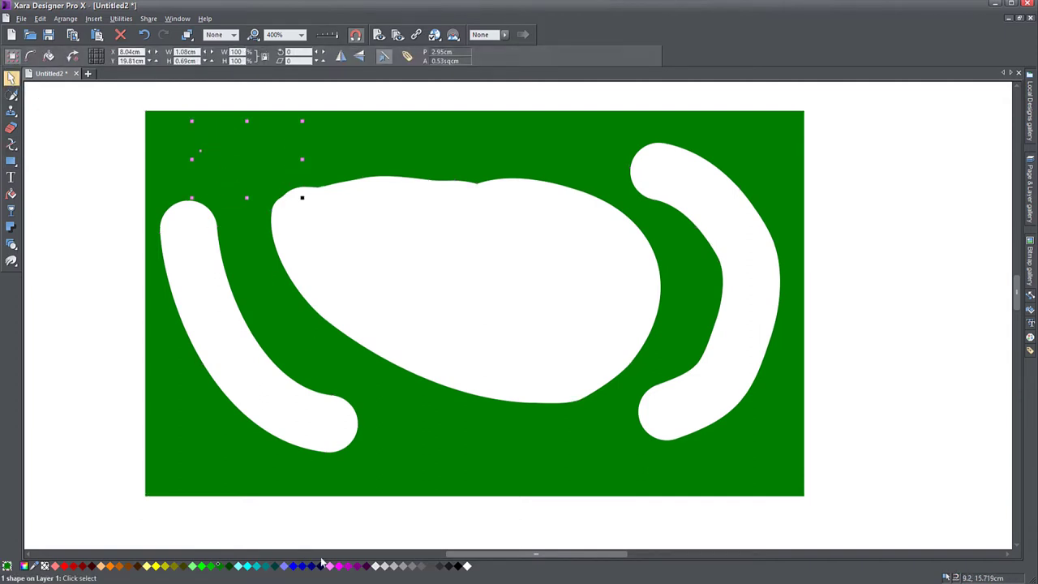
pyautogui.click(384, 566)
# - Subtract the grey polygon from the green shape and reposition the resulting shape on the page
pyautogui.keyDown('shift'); pyautogui.click(249, 242); pyautogui.keyUp('shift')
pyautogui.rightClick(249, 242)
pyautogui.moveTo(298, 404)
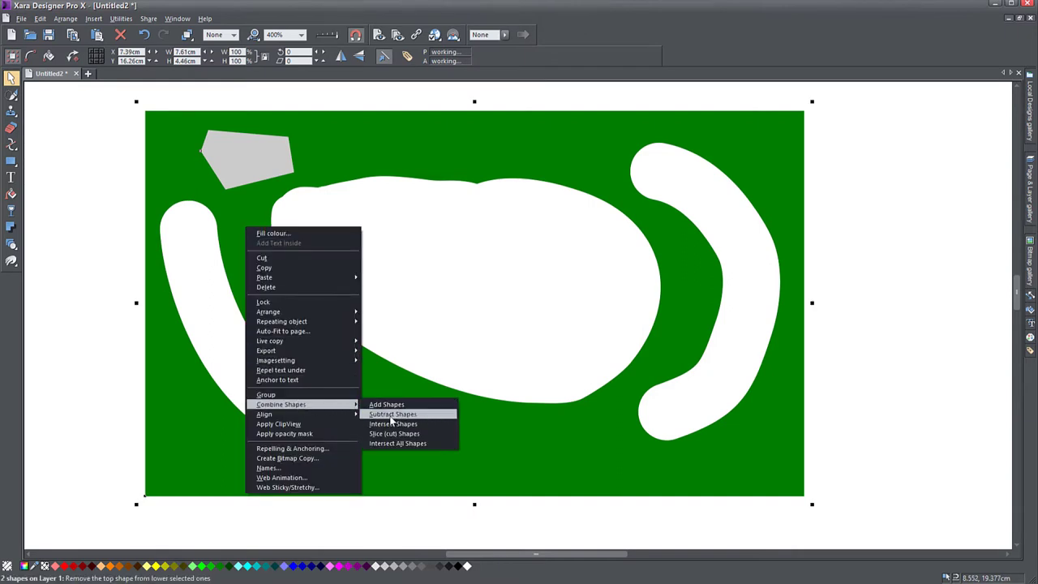
pyautogui.click(392, 413)
pyautogui.moveTo(243, 195); pyautogui.dragTo(289, 221)
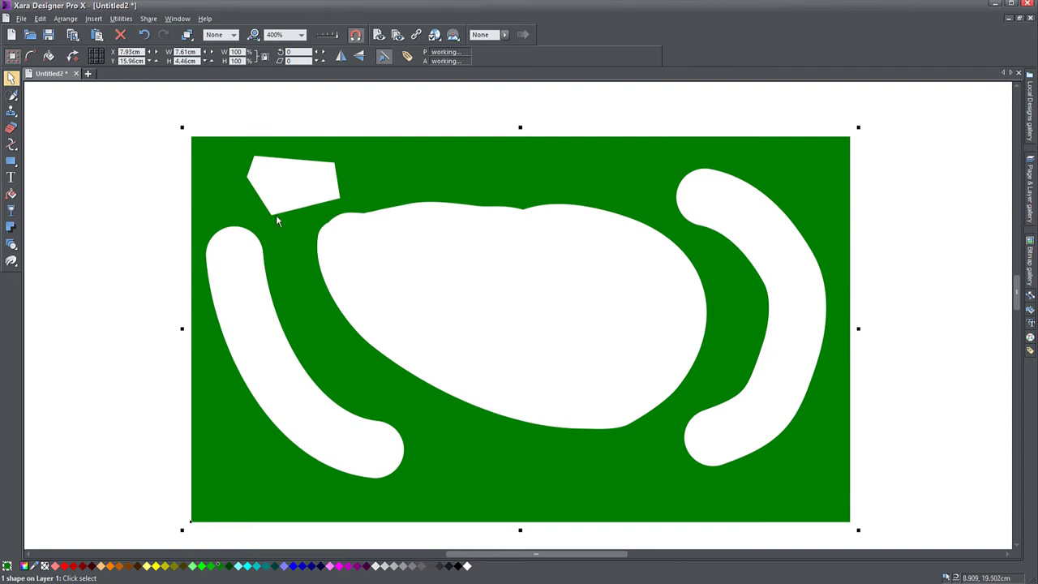
pyautogui.moveTo(298, 201); pyautogui.dragTo(215, 249)
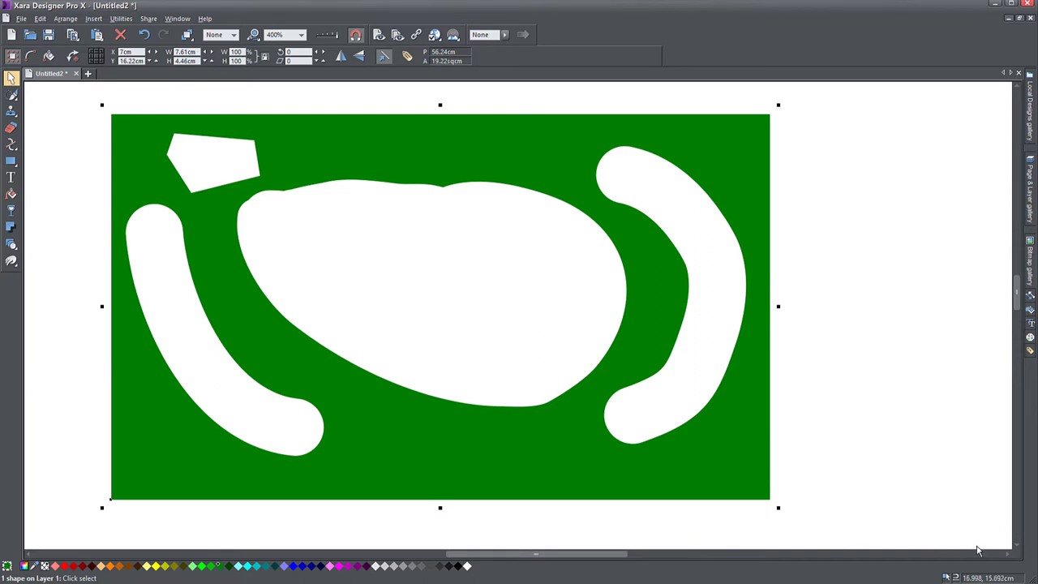
# - Delete the green shape, import the hourglass photo at its original resolution, and move it towards the page's left edge
pyautogui.press('Delete')
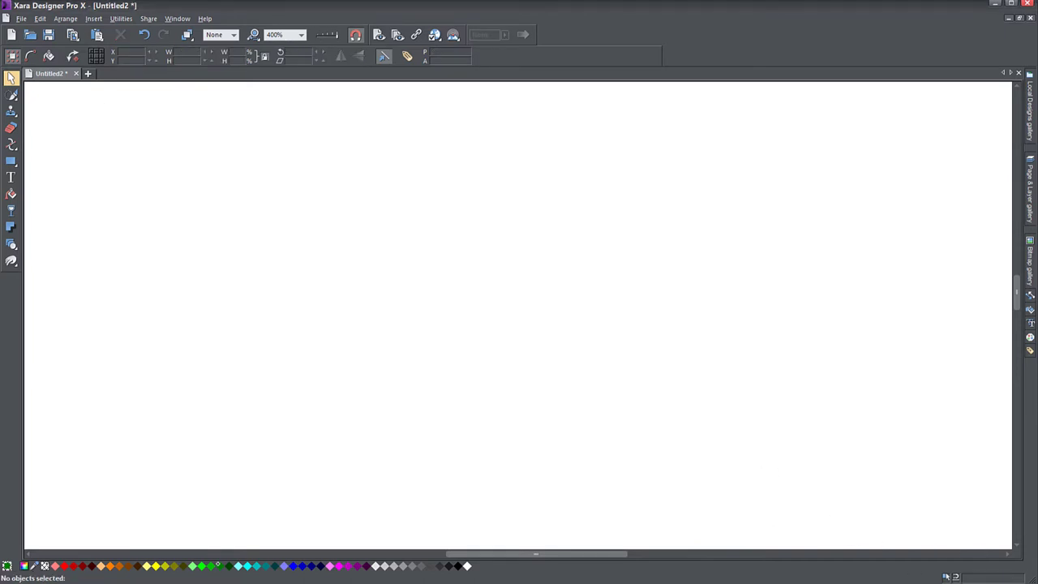
pyautogui.moveTo(0, 239); pyautogui.dragTo(421, 251)
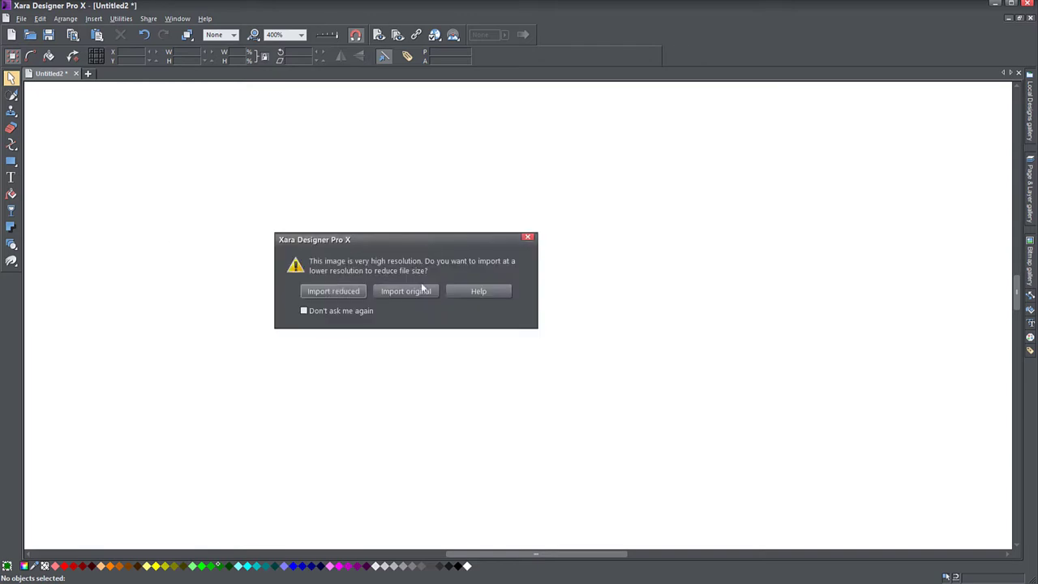
pyautogui.click(415, 291)
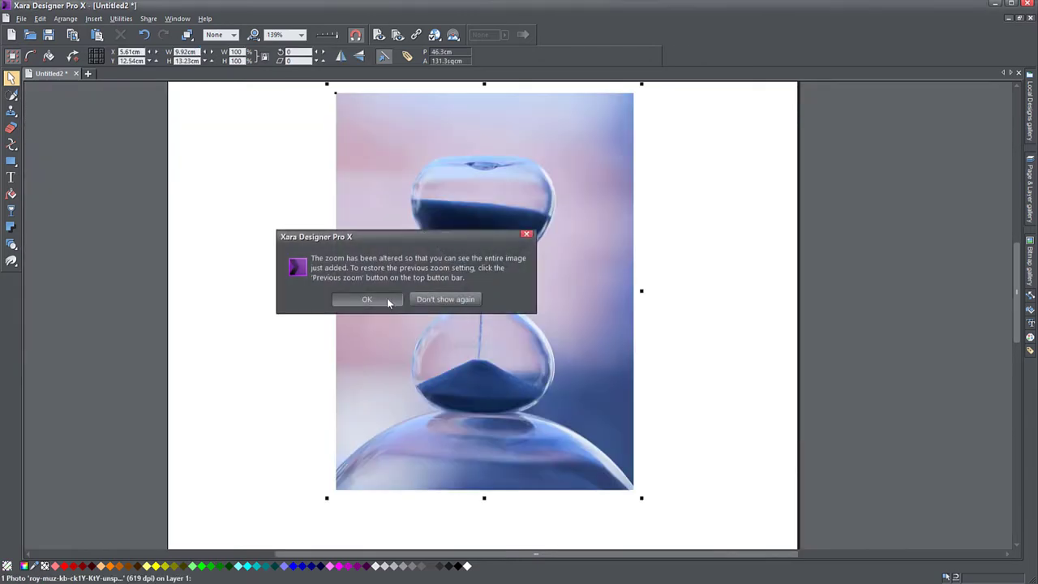
pyautogui.click(395, 299)
pyautogui.moveTo(470, 287); pyautogui.dragTo(351, 311)
pyautogui.moveTo(281, 282); pyautogui.dragTo(220, 272)
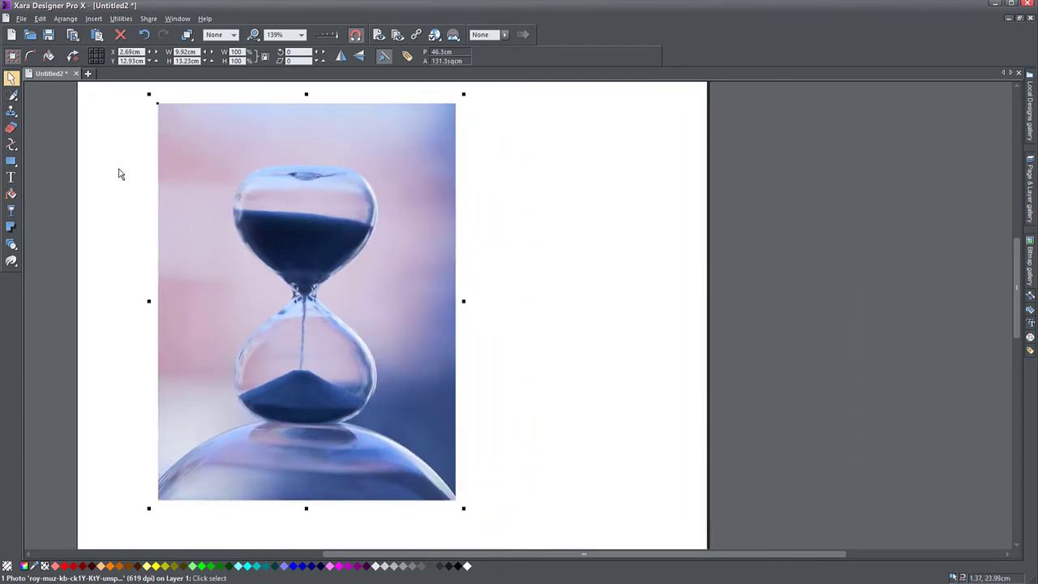
# - Paint a mask over the hourglass's upper bulb with the Mask Painter, following the glass edge down to the neck
pyautogui.moveTo(12, 95)
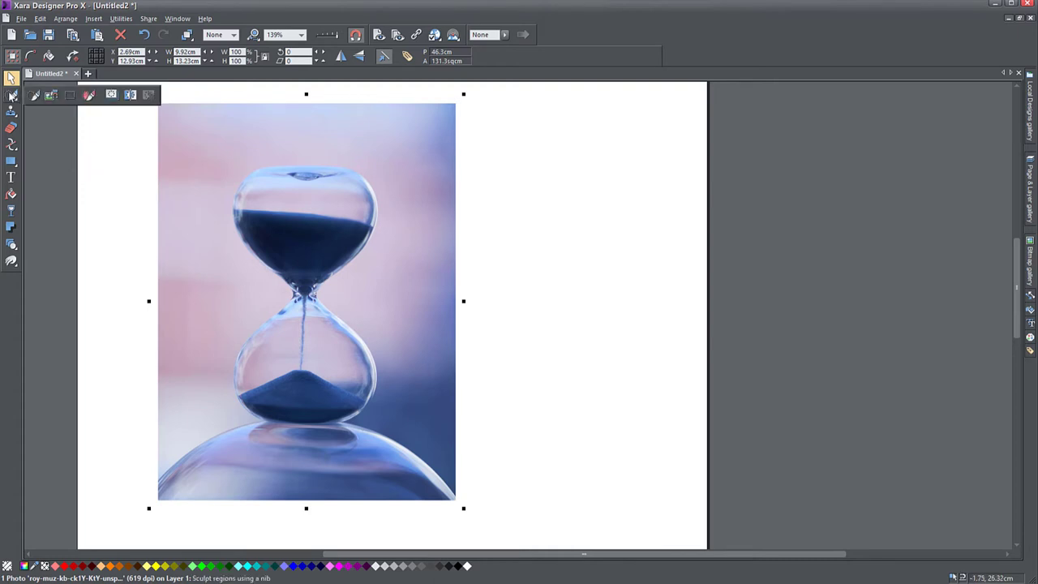
pyautogui.click(36, 98)
pyautogui.scroll(1, 244, 199)
pyautogui.scroll(1, 244, 199)
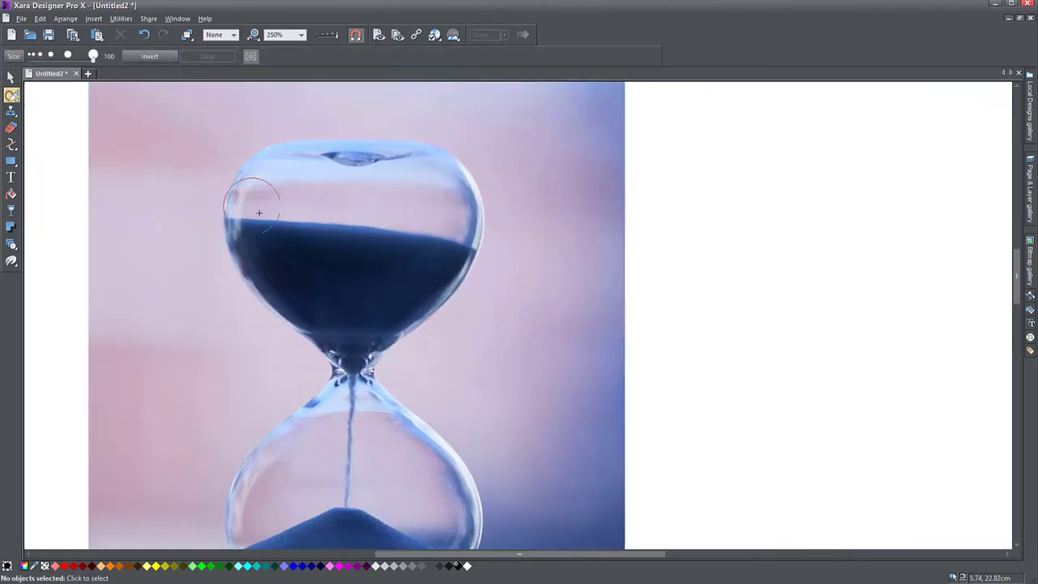
pyautogui.moveTo(359, 202)
pyautogui.mouseDown()
pyautogui.moveTo(316, 225)
pyautogui.moveTo(358, 244)
pyautogui.moveTo(377, 218)
pyautogui.moveTo(352, 189)
pyautogui.moveTo(306, 197)
pyautogui.moveTo(316, 252)
pyautogui.moveTo(384, 274)
pyautogui.moveTo(412, 246)
pyautogui.moveTo(404, 199)
pyautogui.moveTo(348, 178)
pyautogui.moveTo(296, 180)
pyautogui.moveTo(281, 213)
pyautogui.moveTo(313, 257)
pyautogui.moveTo(355, 282)
pyautogui.moveTo(396, 276)
pyautogui.moveTo(437, 239)
pyautogui.moveTo(427, 188)
pyautogui.moveTo(394, 173)
pyautogui.moveTo(285, 172)
pyautogui.moveTo(263, 208)
pyautogui.moveTo(298, 270)
pyautogui.moveTo(361, 318)
pyautogui.moveTo(441, 245)
pyautogui.moveTo(449, 211)
pyautogui.moveTo(430, 176)
pyautogui.moveTo(357, 166)
pyautogui.moveTo(276, 174)
pyautogui.moveTo(255, 210)
pyautogui.moveTo(257, 233)
pyautogui.moveTo(311, 305)
pyautogui.moveTo(250, 230)
pyautogui.moveTo(350, 333)
pyautogui.moveTo(418, 285)
pyautogui.moveTo(450, 240)
pyautogui.moveTo(428, 181)
pyautogui.mouseUp()
# - Set the mask nib size to 66 and extend the mask through the neck into the lower bulb with curved strokes
pyautogui.scroll(-2, 359, 366)
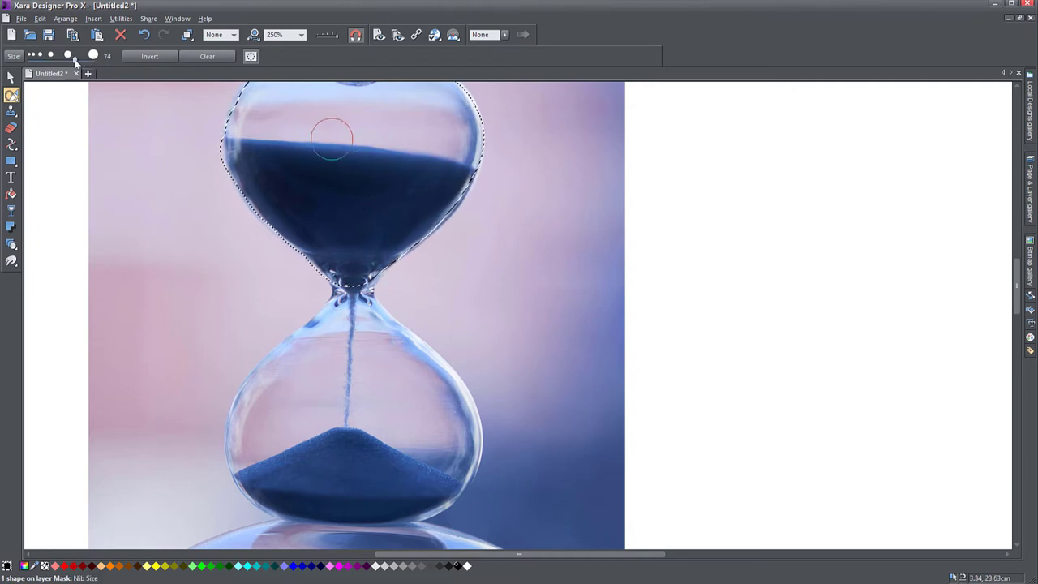
pyautogui.moveTo(68, 60); pyautogui.dragTo(70, 60)
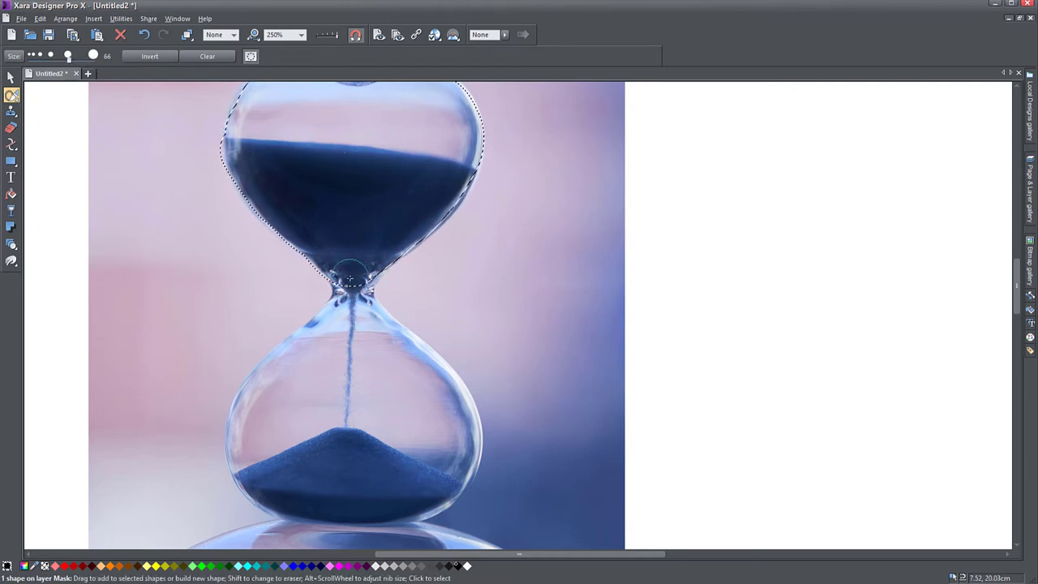
pyautogui.moveTo(350, 281); pyautogui.dragTo(348, 306)
pyautogui.moveTo(333, 344); pyautogui.dragTo(324, 369)
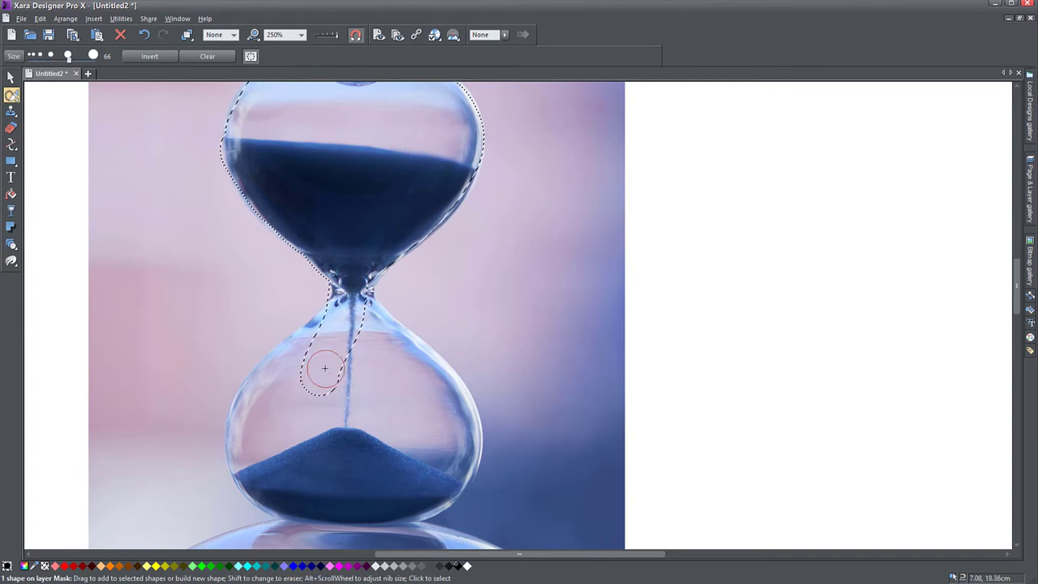
pyautogui.moveTo(345, 269); pyautogui.dragTo(354, 265)
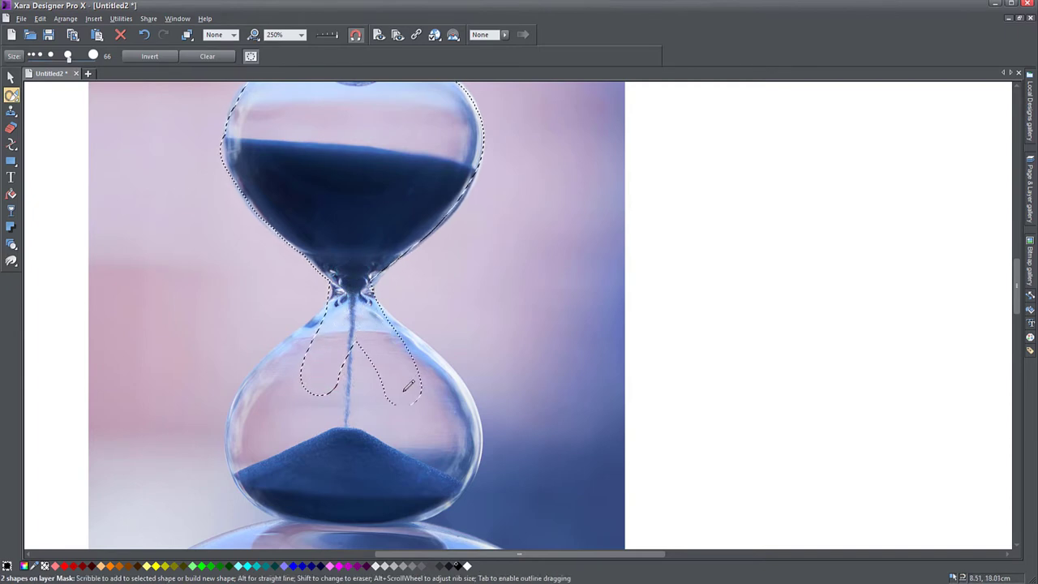
pyautogui.moveTo(408, 393)
pyautogui.mouseDown()
pyautogui.moveTo(347, 457)
pyautogui.moveTo(318, 458)
pyautogui.mouseUp()
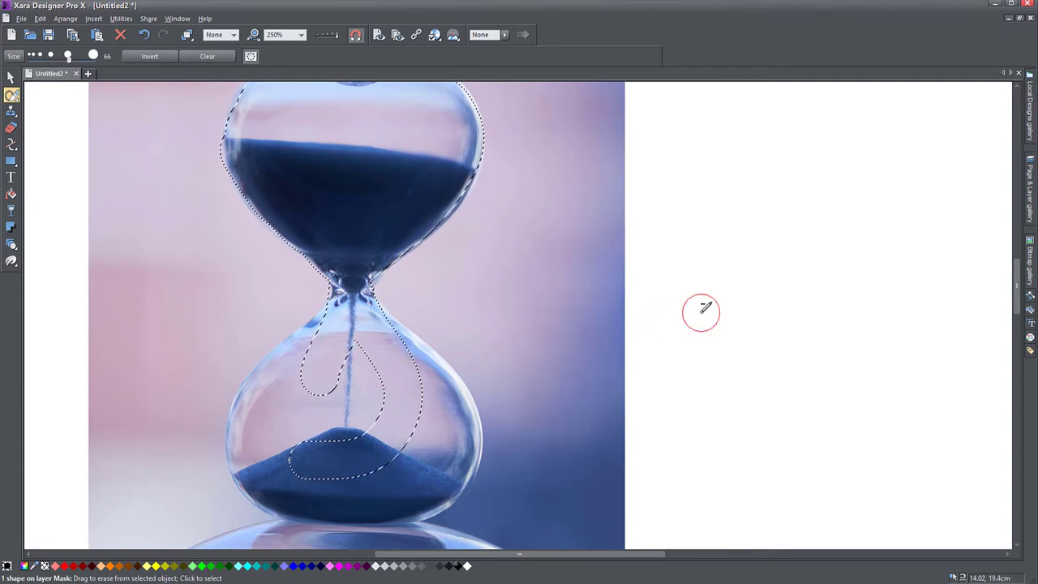
# - Erase part of the mask beside the falling sand and paint over the whole lower bulb up to its glass edge
pyautogui.moveTo(351, 347); pyautogui.dragTo(359, 357)
pyautogui.moveTo(369, 399); pyautogui.dragTo(369, 410)
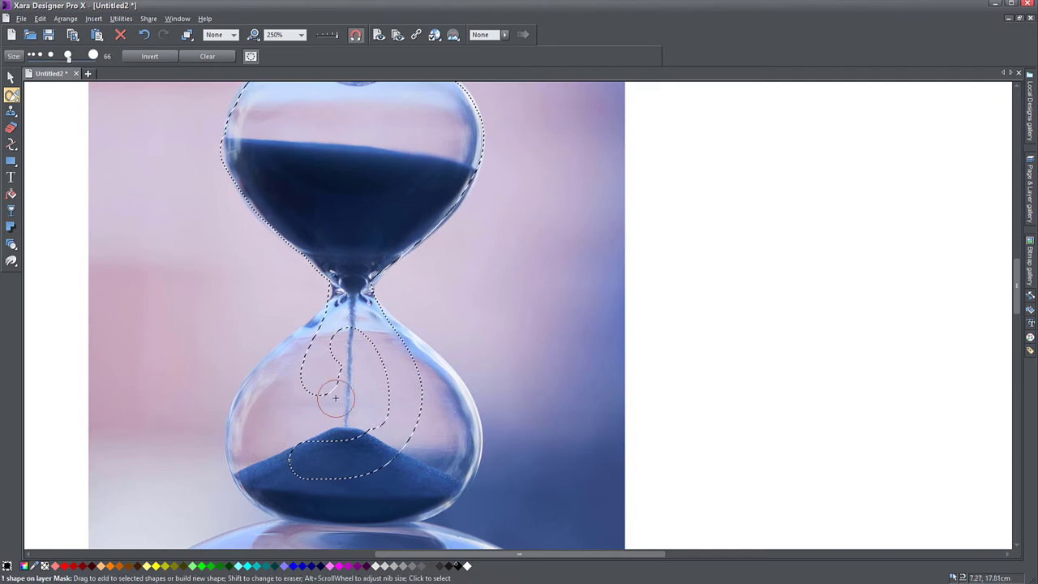
pyautogui.moveTo(345, 329)
pyautogui.mouseDown()
pyautogui.moveTo(373, 360)
pyautogui.moveTo(380, 415)
pyautogui.moveTo(357, 437)
pyautogui.moveTo(338, 354)
pyautogui.moveTo(317, 445)
pyautogui.moveTo(309, 409)
pyautogui.moveTo(289, 398)
pyautogui.moveTo(296, 453)
pyautogui.moveTo(367, 470)
pyautogui.moveTo(359, 474)
pyautogui.moveTo(402, 445)
pyautogui.moveTo(400, 378)
pyautogui.moveTo(378, 334)
pyautogui.moveTo(451, 408)
pyautogui.moveTo(453, 437)
pyautogui.moveTo(429, 466)
pyautogui.moveTo(367, 489)
pyautogui.moveTo(294, 487)
pyautogui.moveTo(261, 442)
pyautogui.moveTo(273, 398)
pyautogui.moveTo(345, 314)
pyautogui.moveTo(265, 392)
pyautogui.moveTo(251, 432)
pyautogui.mouseUp()
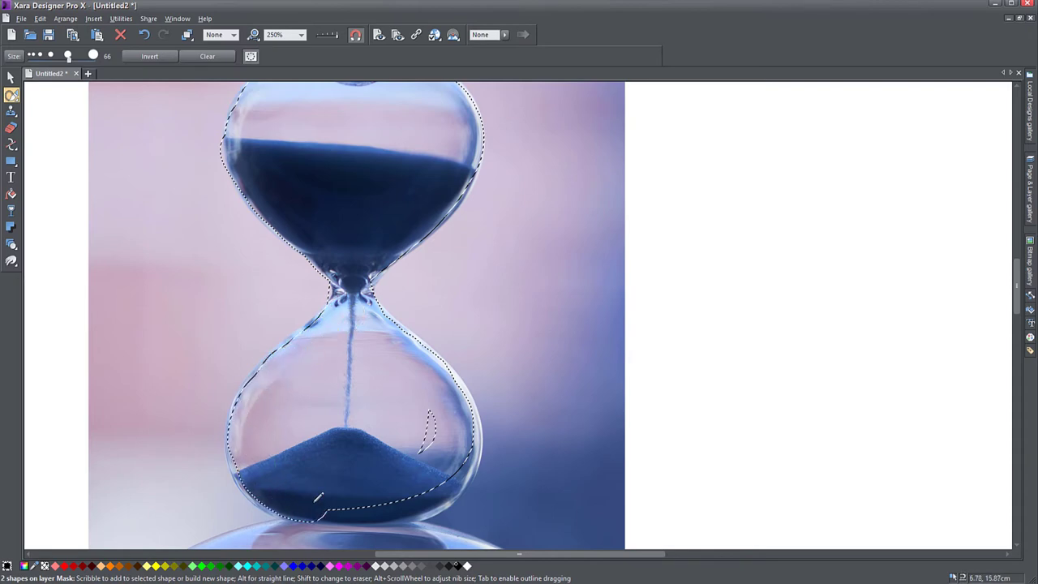
pyautogui.moveTo(322, 497)
pyautogui.mouseDown()
pyautogui.moveTo(427, 487)
pyautogui.moveTo(454, 472)
pyautogui.mouseUp()
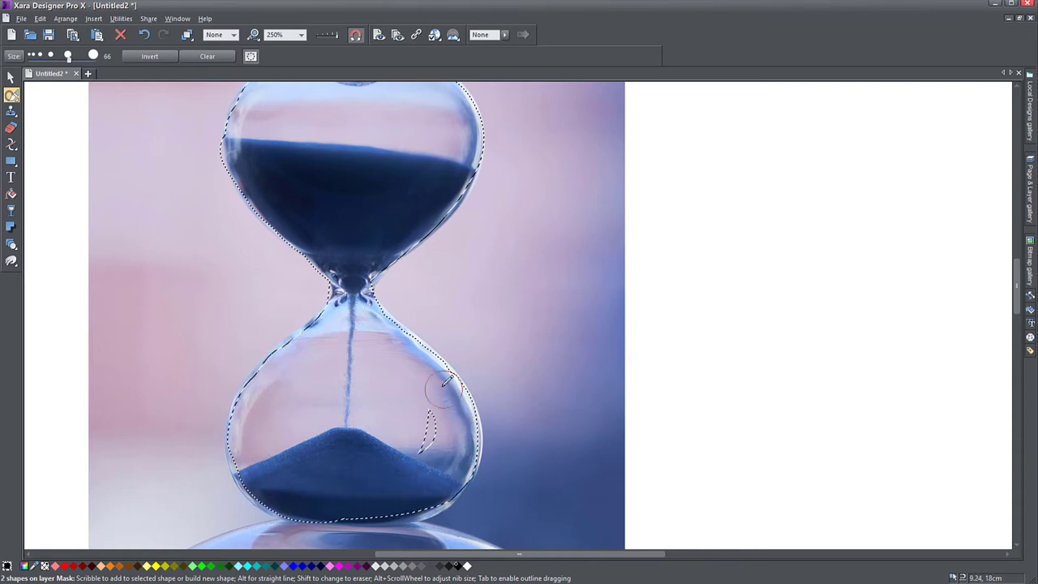
pyautogui.moveTo(445, 378)
pyautogui.mouseDown()
pyautogui.moveTo(355, 311)
pyautogui.moveTo(386, 329)
pyautogui.mouseUp()
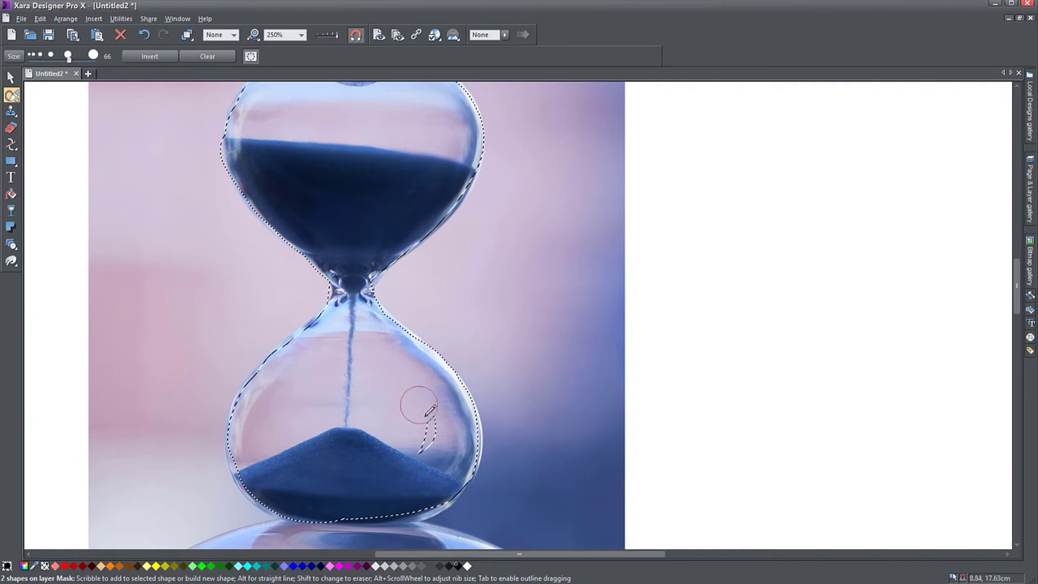
pyautogui.moveTo(317, 498)
pyautogui.mouseDown()
pyautogui.moveTo(355, 505)
pyautogui.moveTo(448, 478)
pyautogui.moveTo(357, 501)
pyautogui.mouseUp()
# - Cut the masked hourglass out of the photo and undo the cut
pyautogui.scroll(-1, 386, 367)
pyautogui.scroll(2, 389, 367)
pyautogui.keyDown('ctrl'); pyautogui.scroll(-1, 389, 366); pyautogui.keyUp('ctrl')
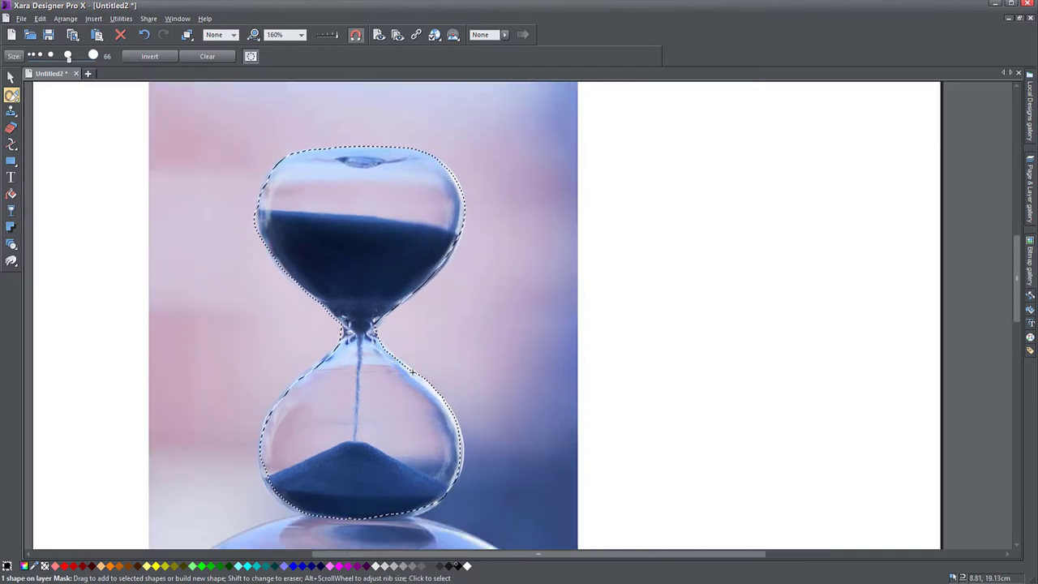
pyautogui.keyDown('ctrl'); pyautogui.scroll(-1, 401, 336); pyautogui.keyUp('ctrl')
pyautogui.keyDown('ctrl'); pyautogui.scroll(-1, 400, 401); pyautogui.keyUp('ctrl')
pyautogui.moveTo(389, 403); pyautogui.dragTo(359, 345)
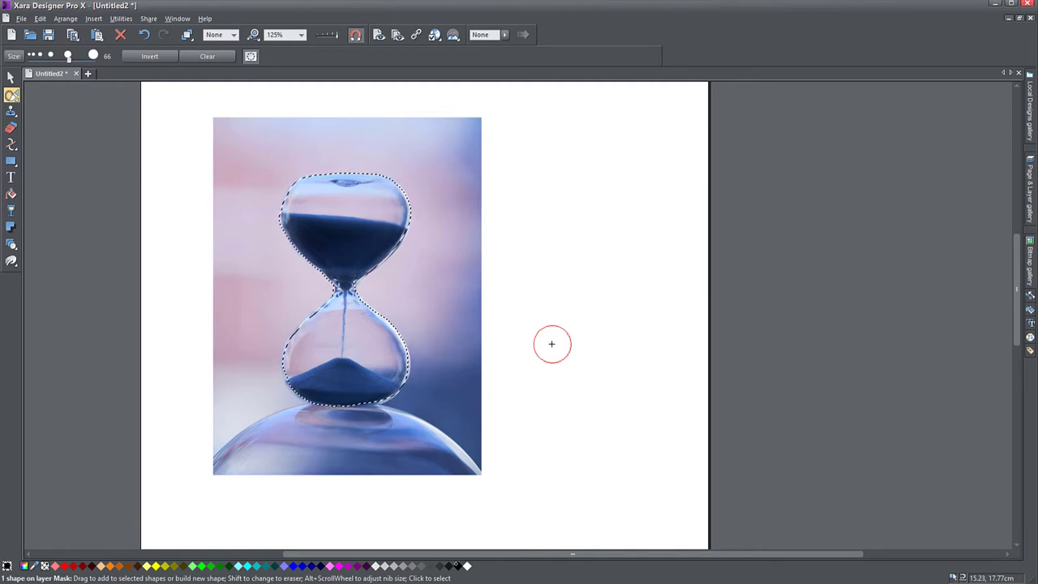
pyautogui.hotkey('ctrl', 'x')
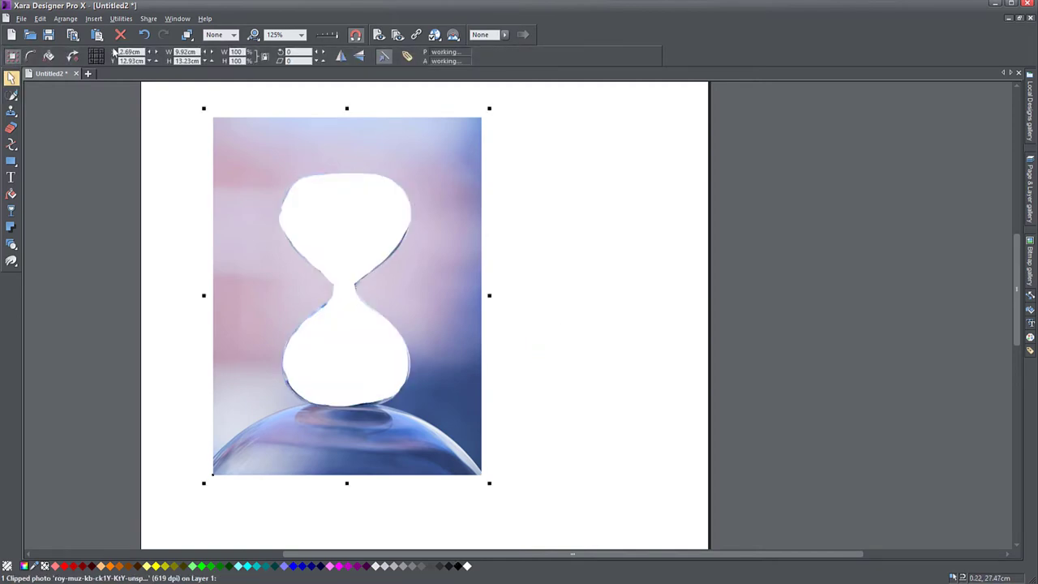
pyautogui.click(148, 36)
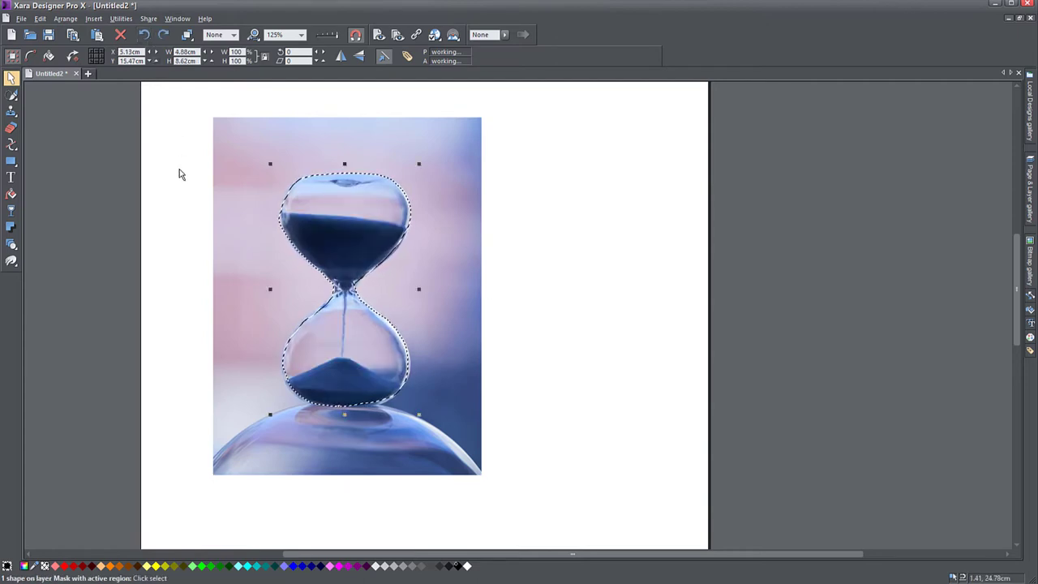
# - Invert the hourglass mask and delete the photo background around the hourglass
pyautogui.click(11, 95)
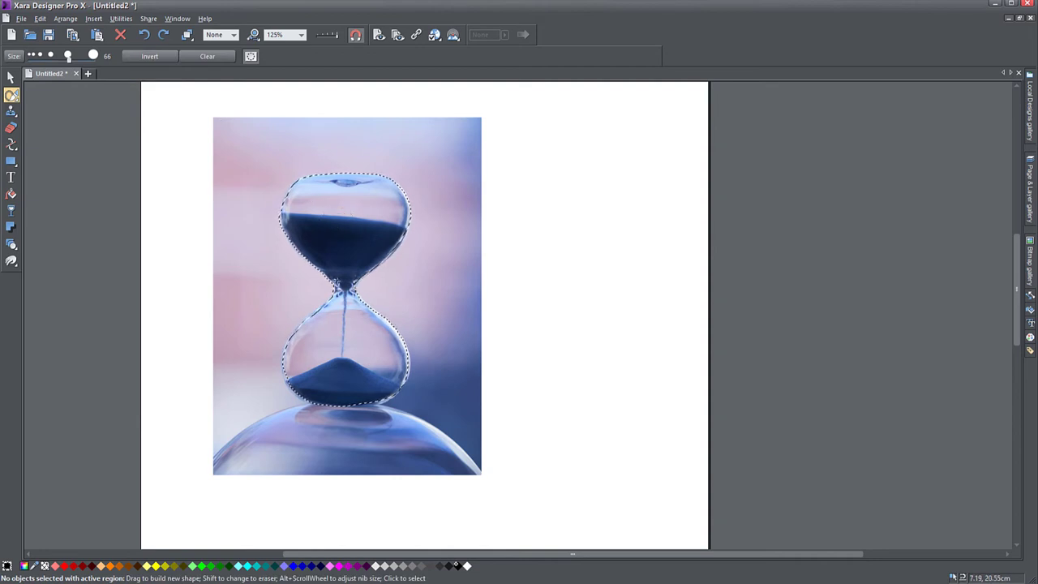
pyautogui.click(156, 58)
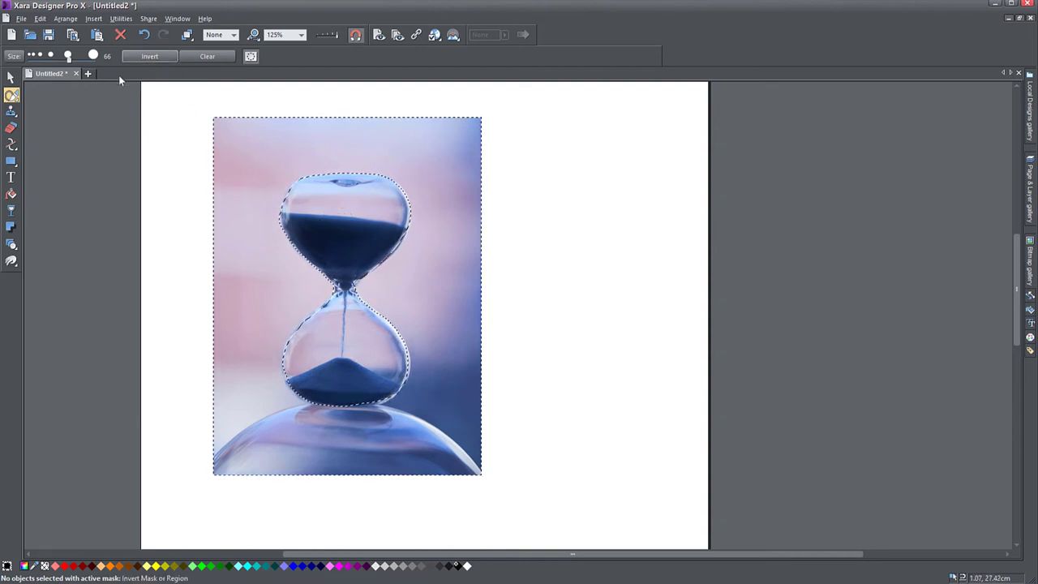
pyautogui.moveTo(11, 96)
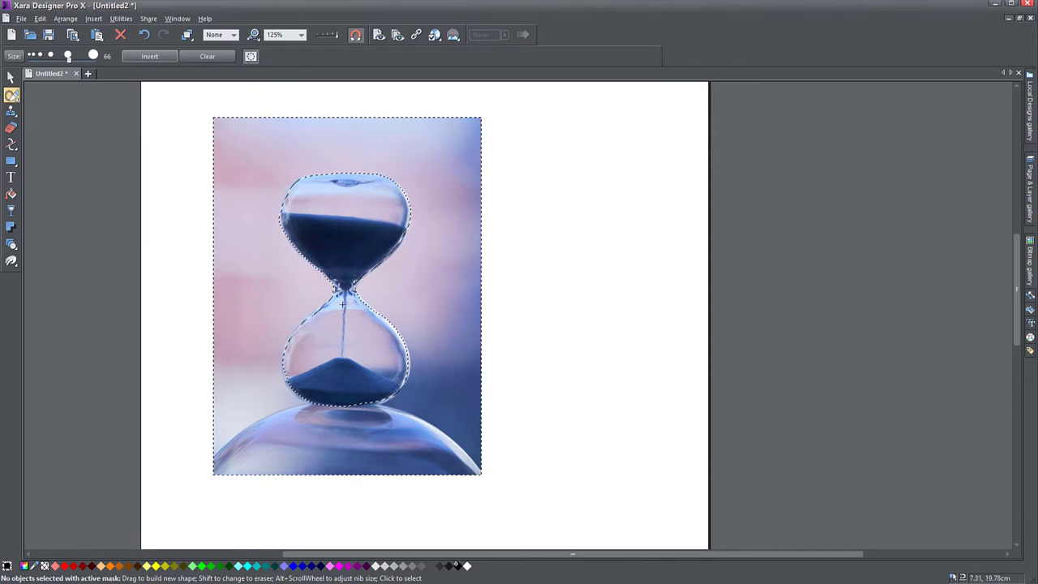
pyautogui.press('Delete')
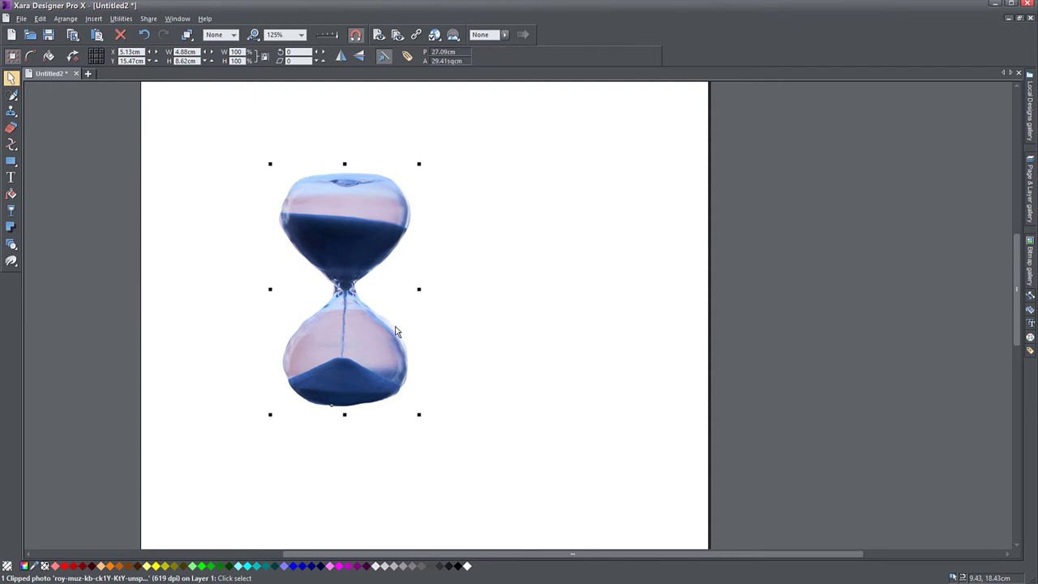
# - Scale the hourglass cutout down to about 4.39 by 7.76 cm and reposition it on the page
pyautogui.moveTo(419, 414); pyautogui.dragTo(406, 391)
pyautogui.scroll(5, 324, 223)
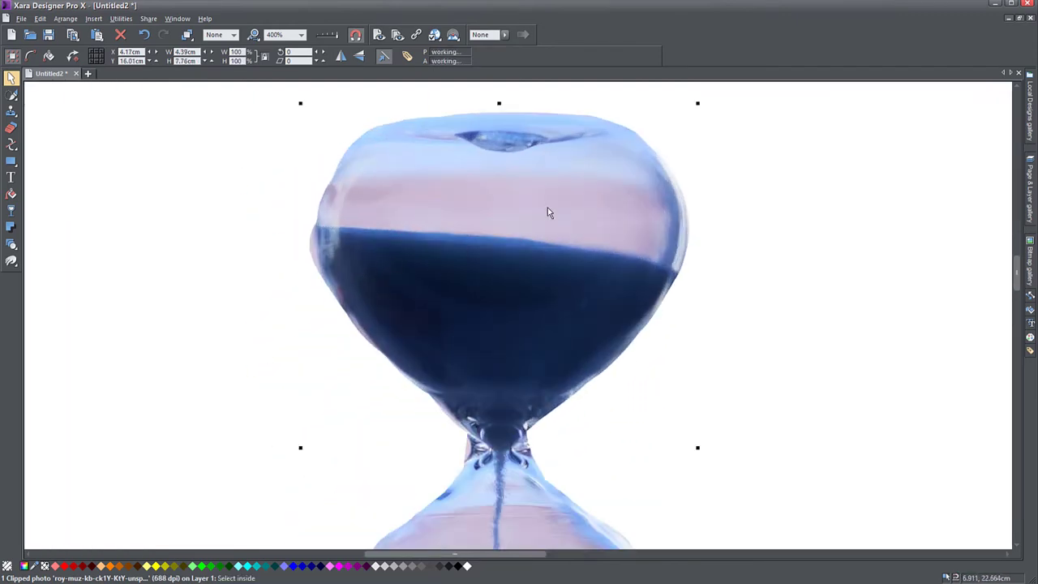
pyautogui.moveTo(541, 234); pyautogui.dragTo(542, 234)
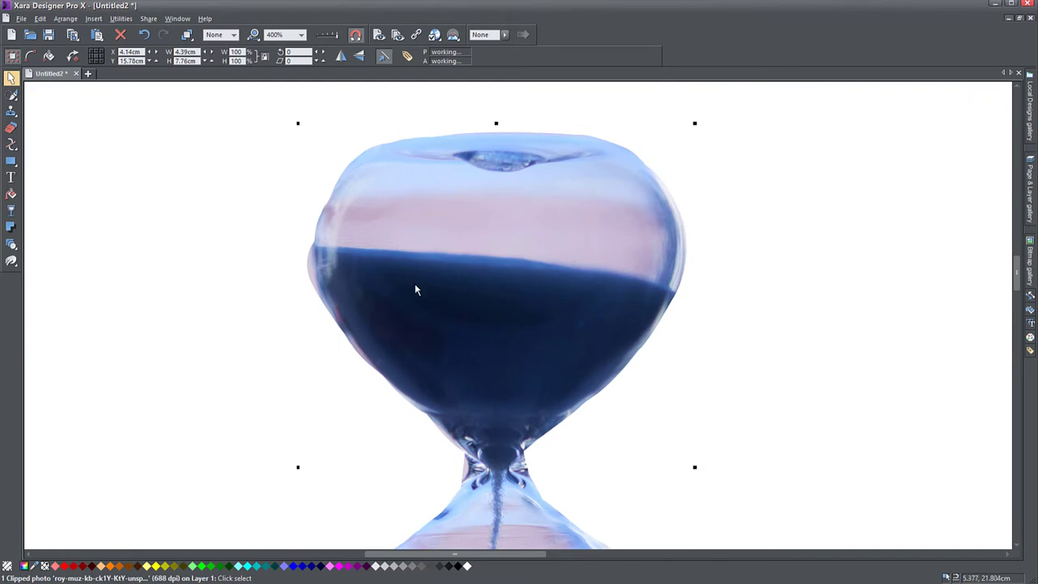
pyautogui.scroll(-2, 424, 316)
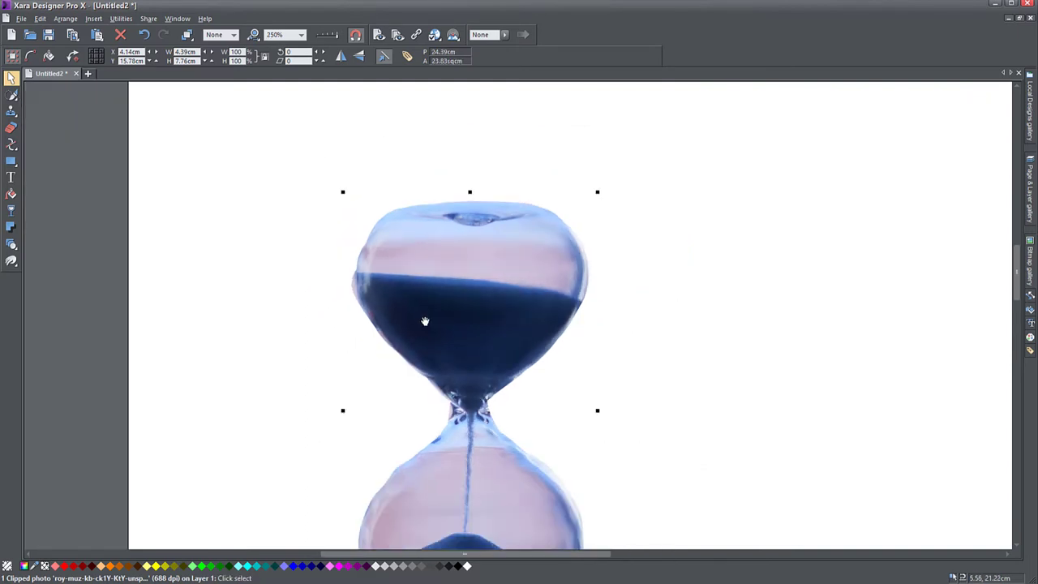
# - Show the cutout's bitmap fill handles with the Fill tool and adjust the photo's position inside the hourglass outline
pyautogui.scroll(-1, 331, 221)
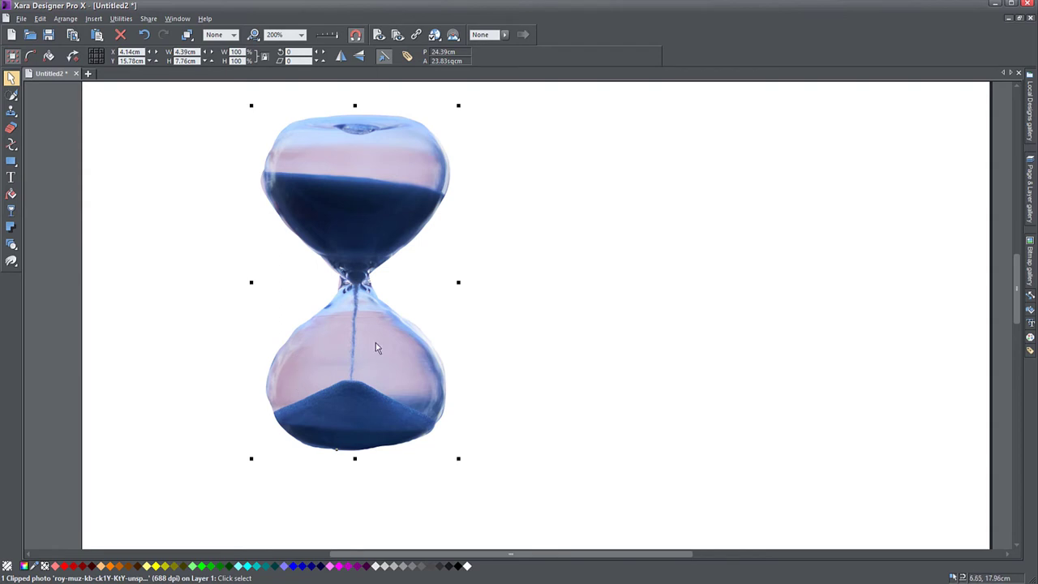
pyautogui.click(11, 193)
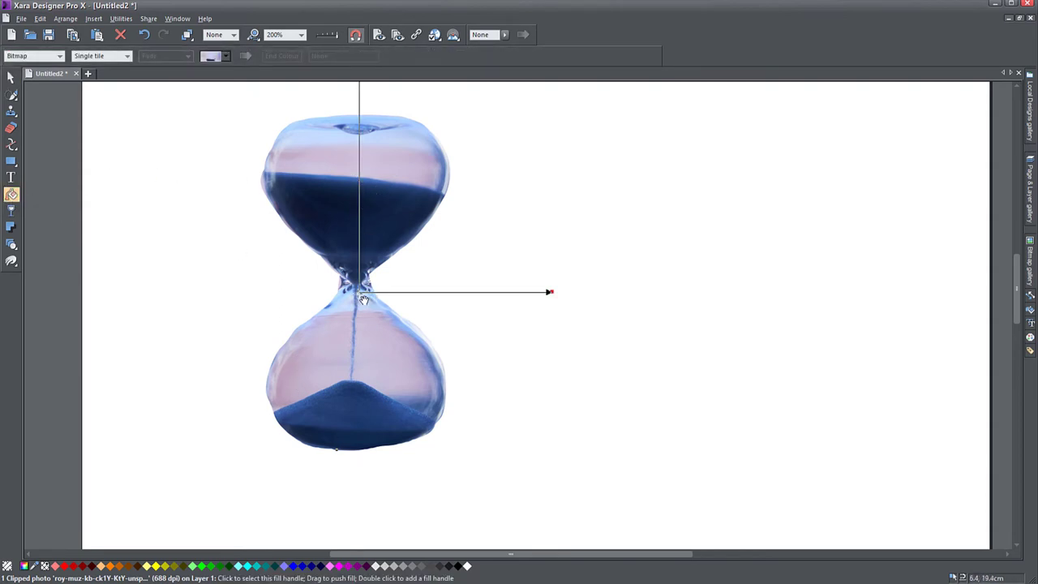
pyautogui.moveTo(364, 300)
pyautogui.mouseDown()
pyautogui.moveTo(316, 235)
pyautogui.moveTo(419, 315)
pyautogui.moveTo(429, 301)
pyautogui.moveTo(180, 219)
pyautogui.moveTo(294, 148)
pyautogui.moveTo(446, 371)
pyautogui.moveTo(294, 308)
pyautogui.moveTo(390, 292)
pyautogui.moveTo(354, 280)
pyautogui.moveTo(358, 292)
pyautogui.mouseUp()
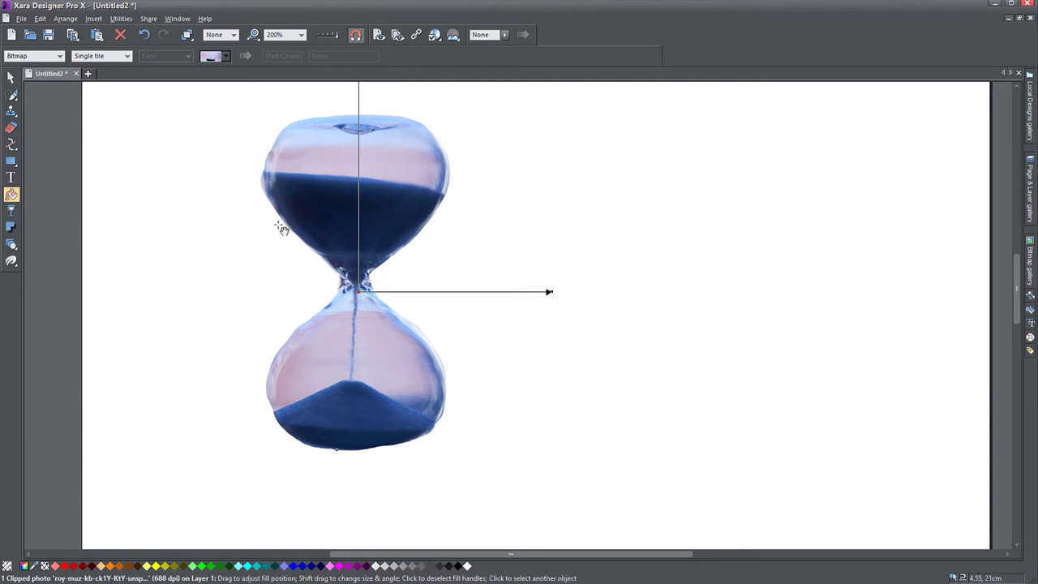
# - Show the cutout's outline points with the Shape Editor, delete stray points above the neck's left corner and reshape that edge to the glass
pyautogui.click(12, 145)
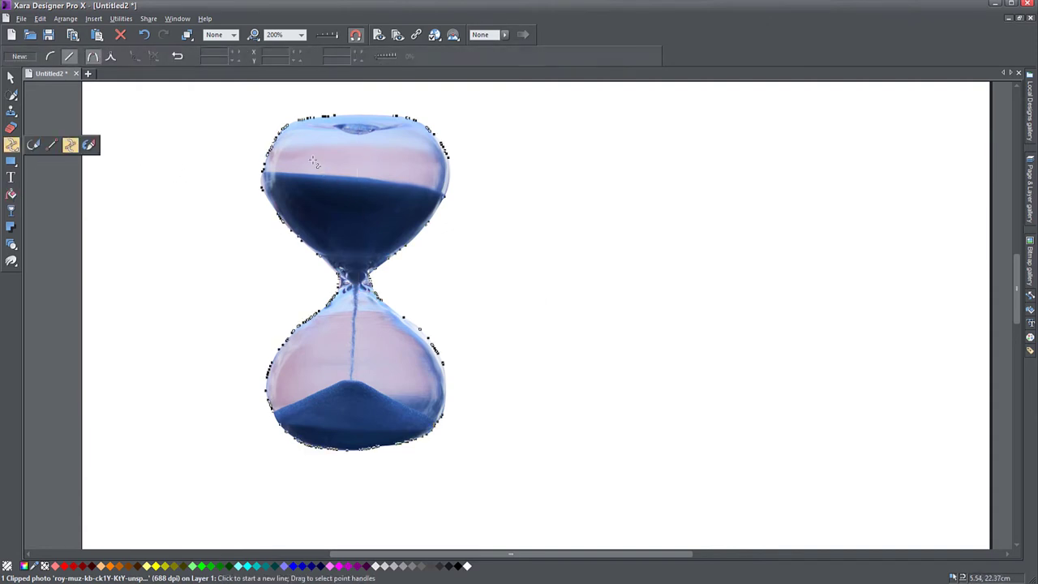
pyautogui.scroll(3, 251, 182)
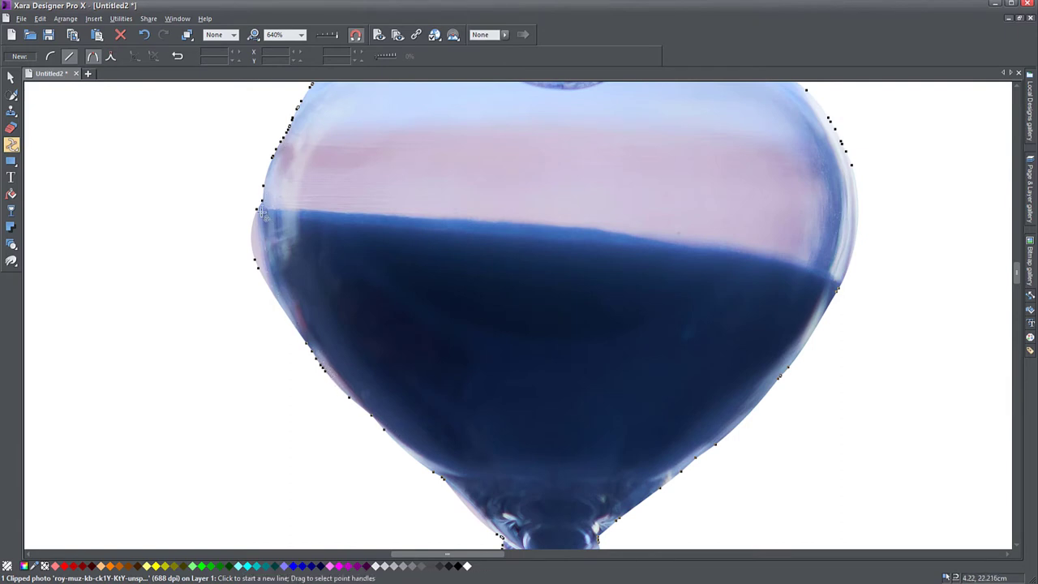
pyautogui.moveTo(347, 336); pyautogui.dragTo(281, 228)
pyautogui.moveTo(388, 292); pyautogui.dragTo(376, 245)
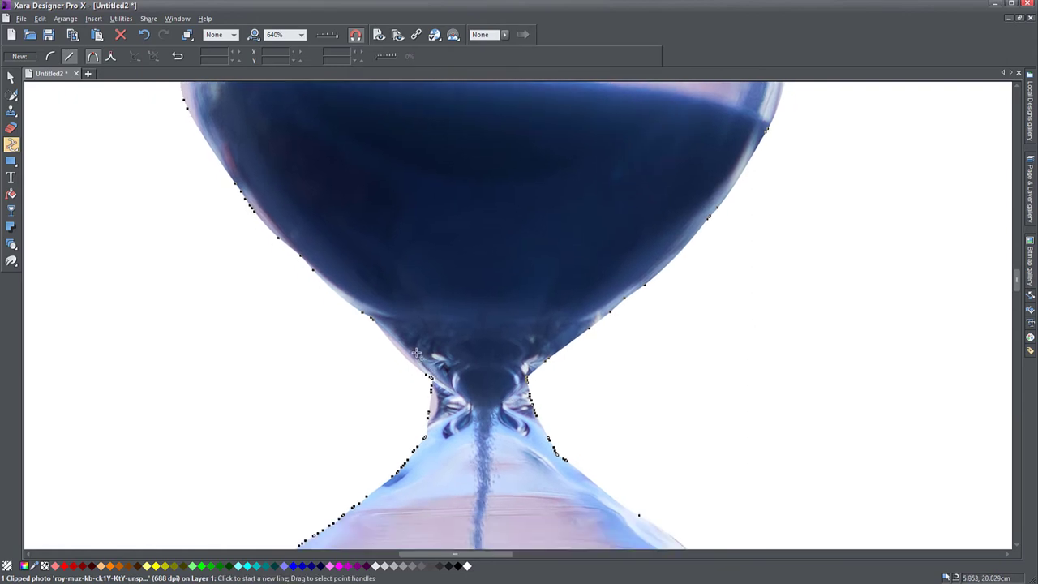
pyautogui.scroll(3, 425, 359)
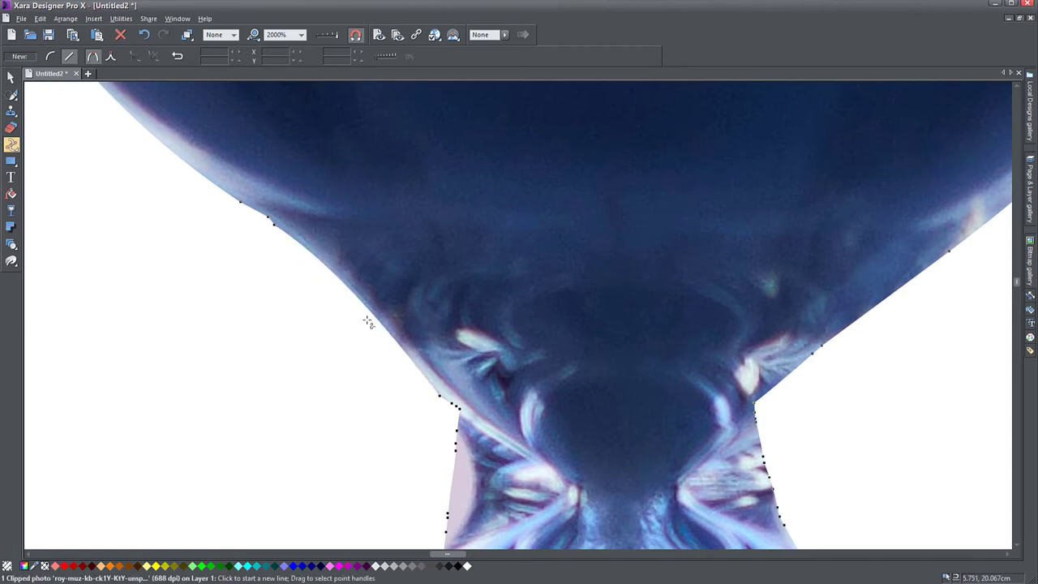
pyautogui.moveTo(368, 329); pyautogui.dragTo(337, 244)
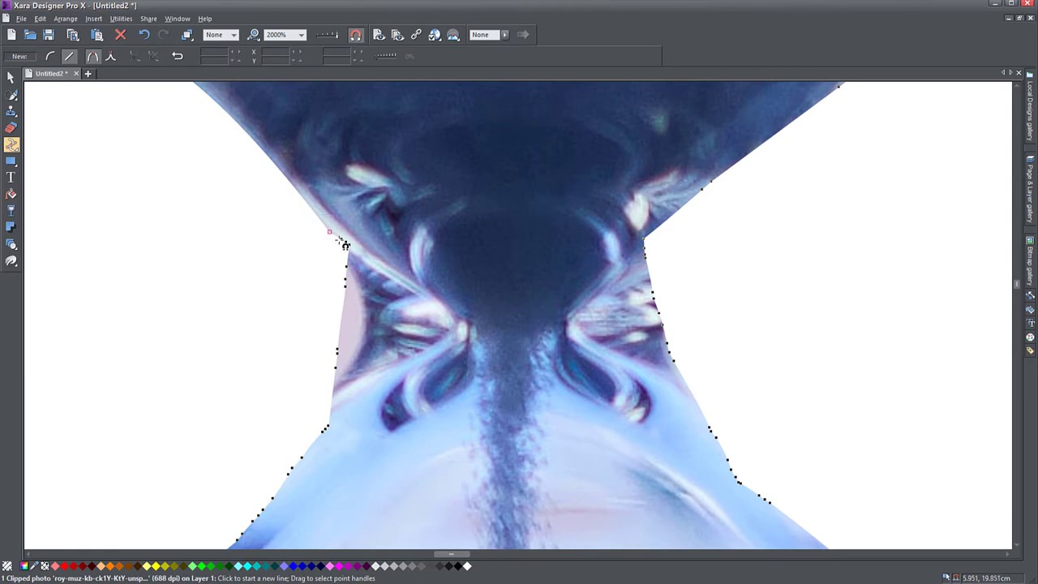
pyautogui.moveTo(297, 217); pyautogui.dragTo(345, 252)
pyautogui.moveTo(274, 206); pyautogui.dragTo(296, 355)
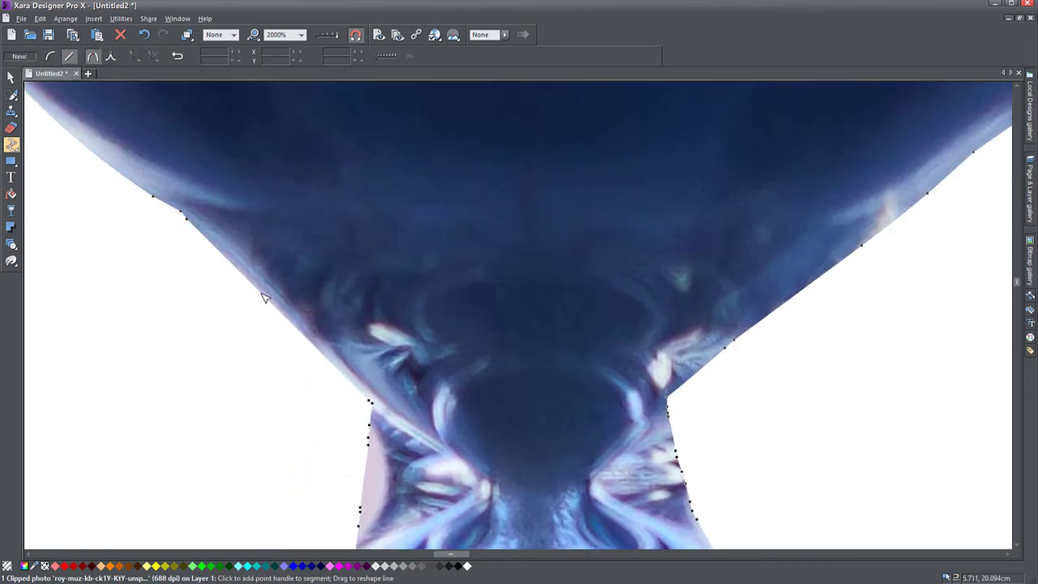
pyautogui.moveTo(262, 291); pyautogui.dragTo(268, 284)
# - Delete the extra points on the neck's left side and curve that outline segment inward to hide the leftover background
pyautogui.moveTo(310, 385); pyautogui.dragTo(259, 206)
pyautogui.moveTo(320, 303); pyautogui.dragTo(294, 239)
pyautogui.press('Delete')
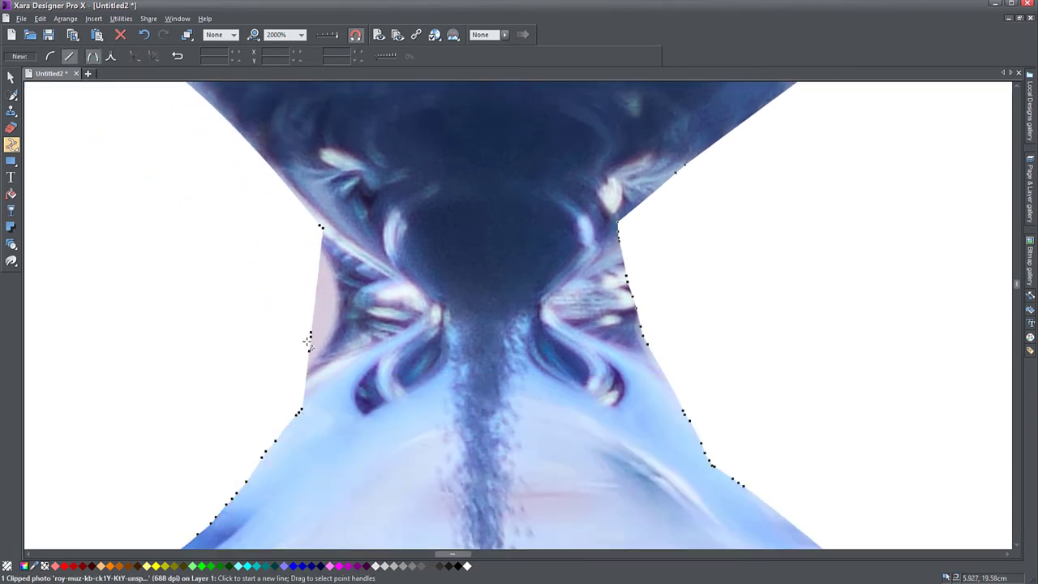
pyautogui.moveTo(313, 324); pyautogui.dragTo(335, 326)
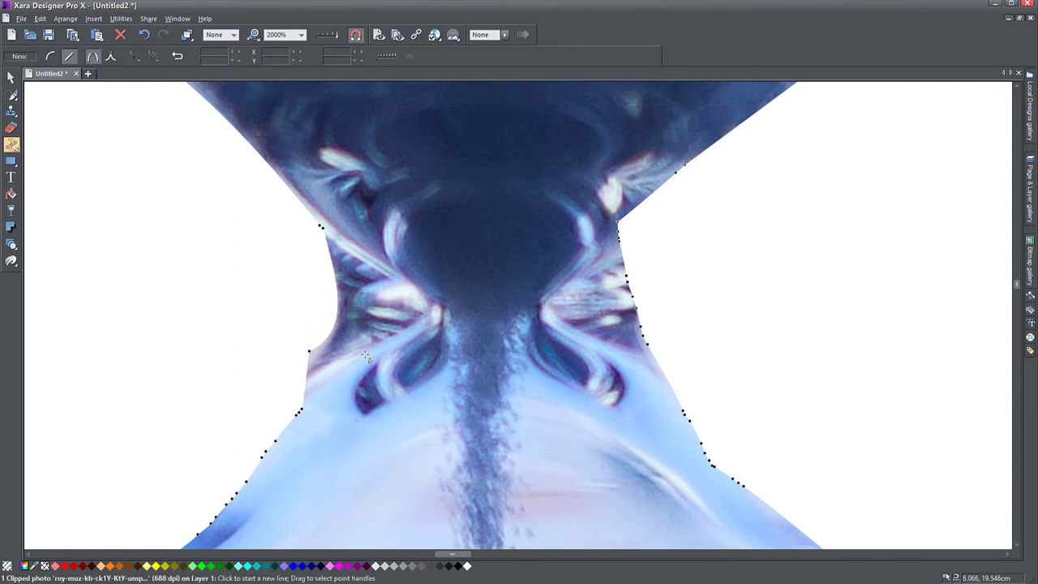
# - Deselect the cutout to check its trimmed edge, and move it closer to the page's left side
pyautogui.scroll(-3, 365, 354)
pyautogui.moveTo(358, 382); pyautogui.dragTo(353, 347)
pyautogui.click(11, 77)
pyautogui.click(152, 180)
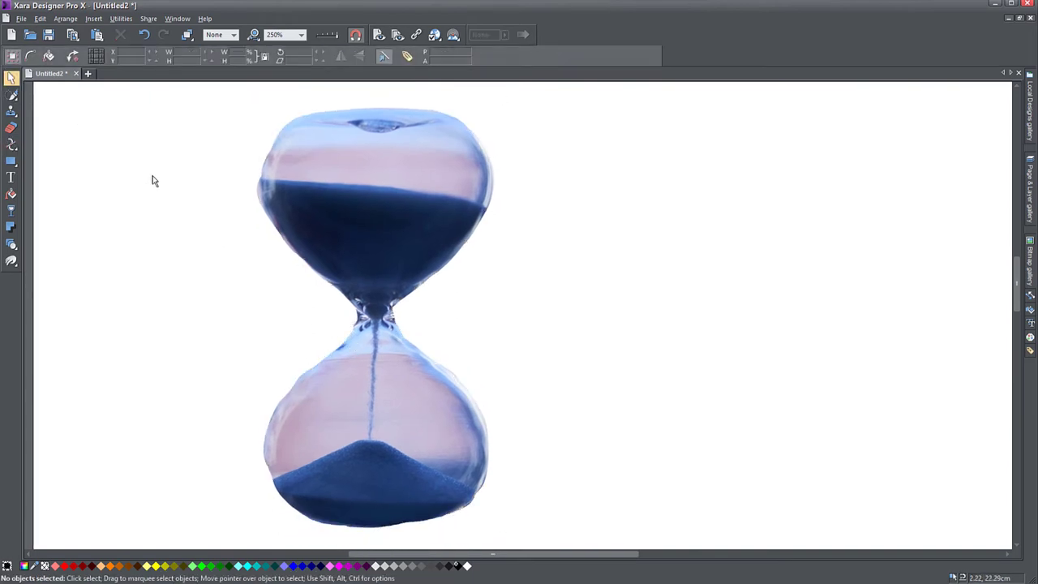
pyautogui.moveTo(284, 212); pyautogui.dragTo(180, 208)
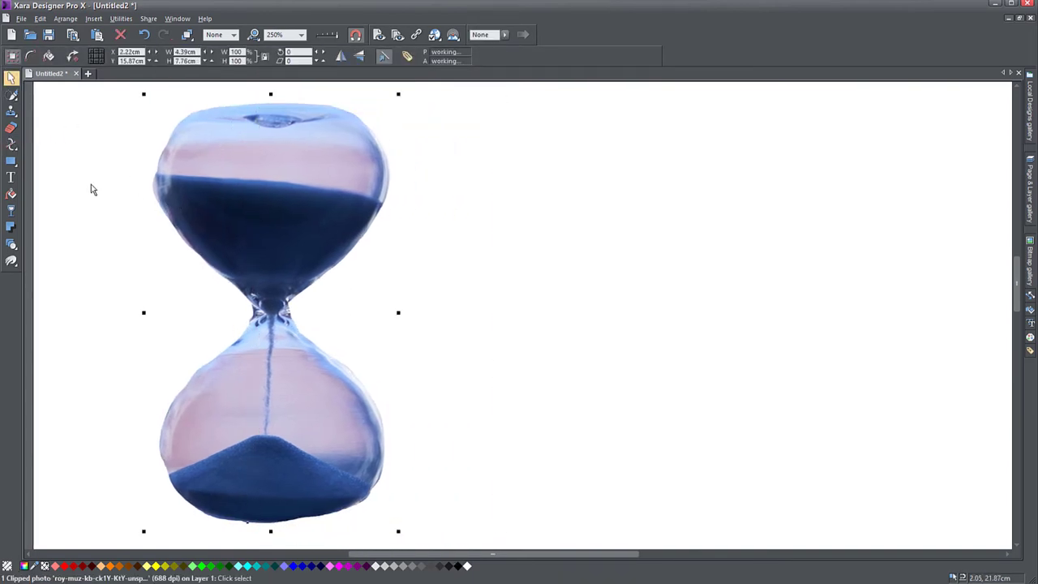
pyautogui.moveTo(16, 102)
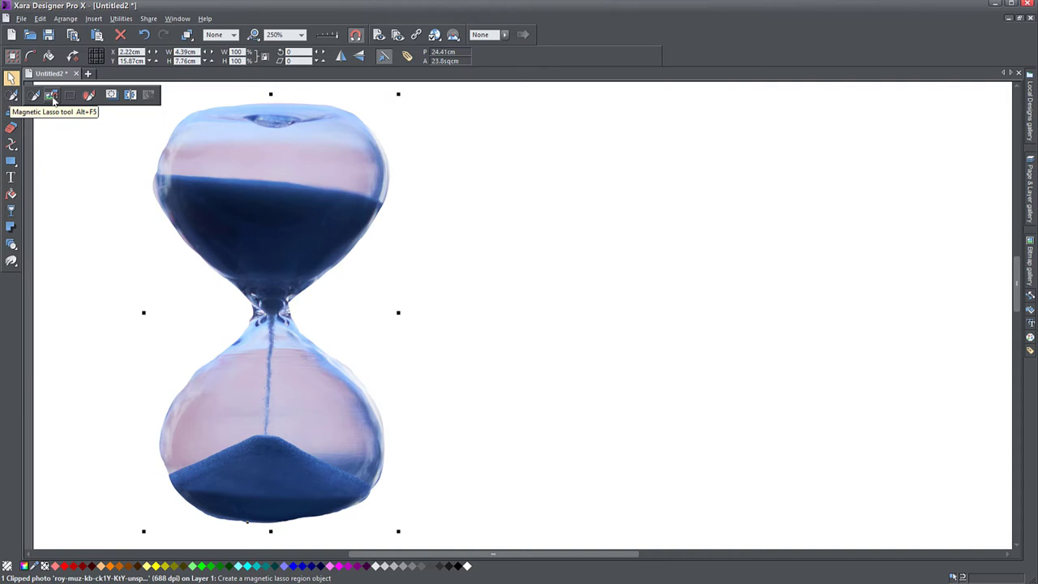
pyautogui.click(474, 209)
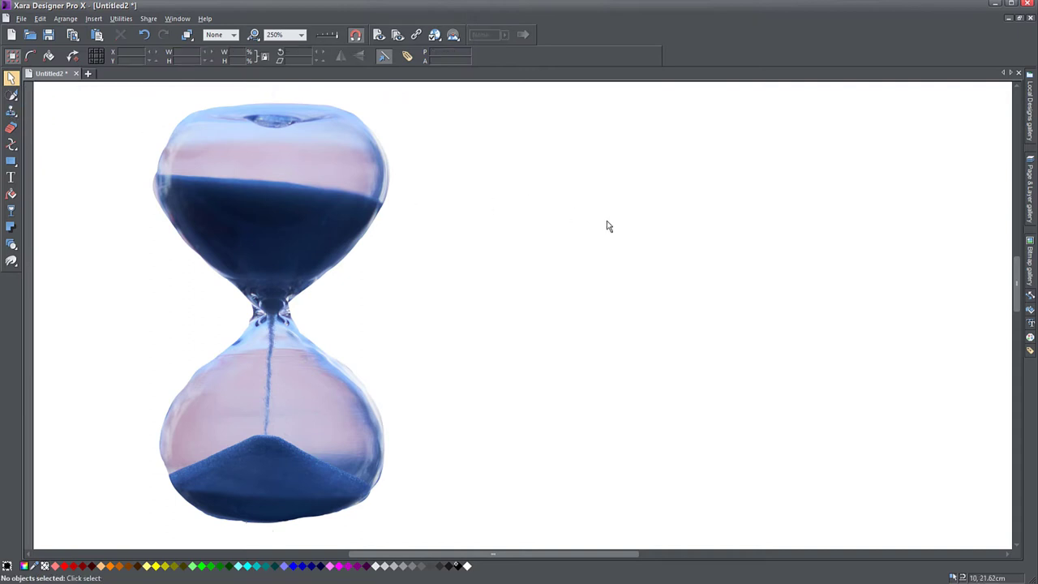
# - Place the original hourglass photo from the Bitmap gallery on the page and position it to the right of the cutout
pyautogui.click(1029, 261)
pyautogui.moveTo(850, 223); pyautogui.dragTo(544, 267)
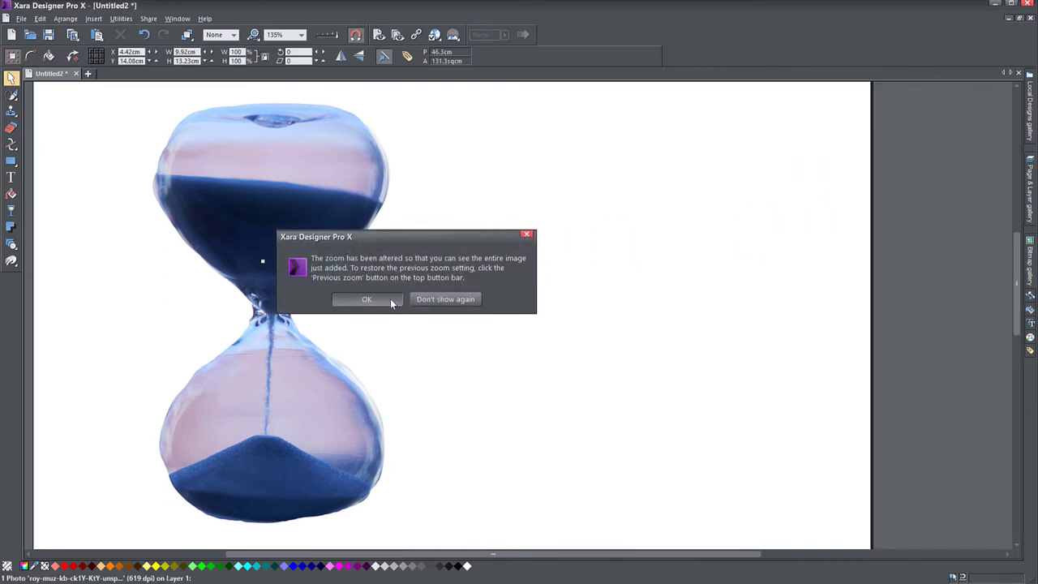
pyautogui.click(389, 299)
pyautogui.moveTo(456, 289); pyautogui.dragTo(607, 316)
pyautogui.moveTo(621, 338); pyautogui.dragTo(318, 339)
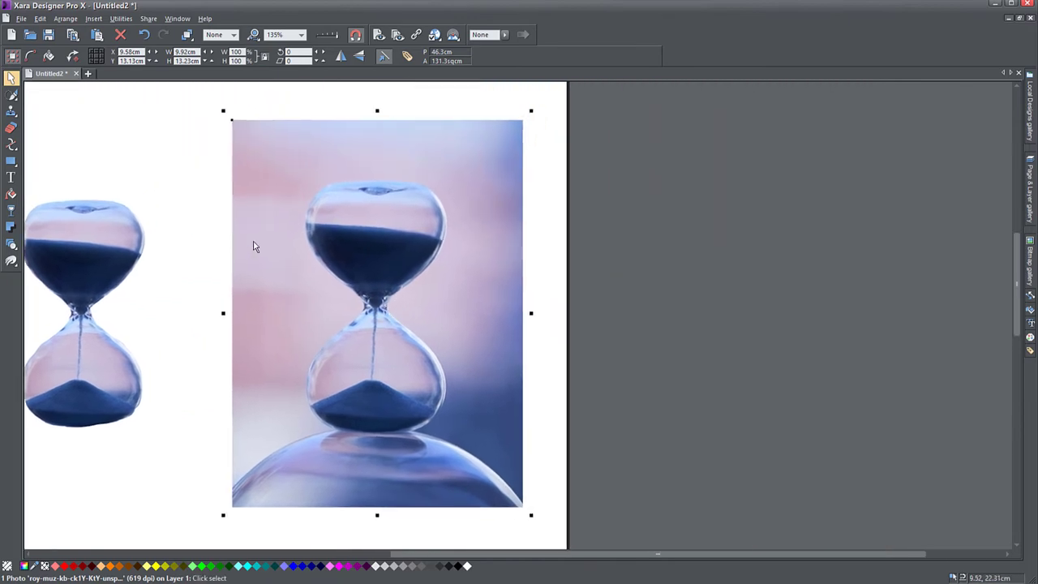
# - Start a Magnetic Lasso line at the upper bulb's left shoulder in the photo and trace it along the glass's top edge
pyautogui.scroll(10, 277, 247)
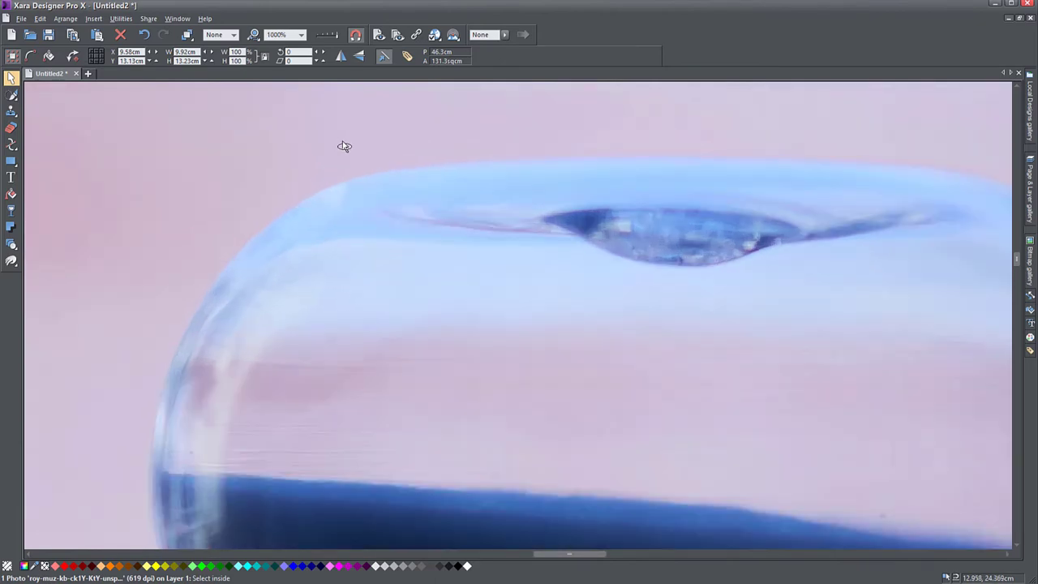
pyautogui.click(12, 95)
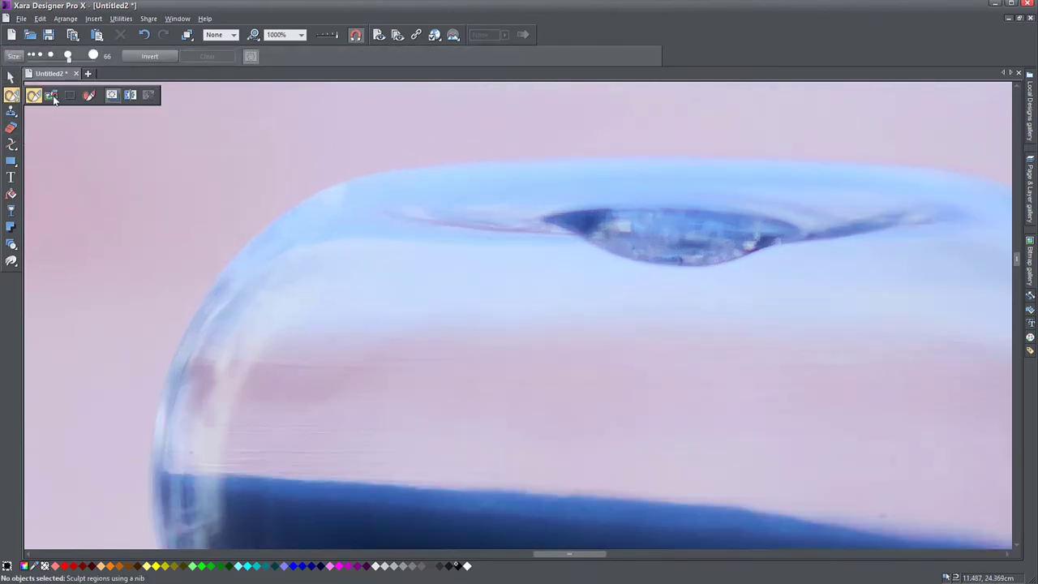
pyautogui.click(52, 96)
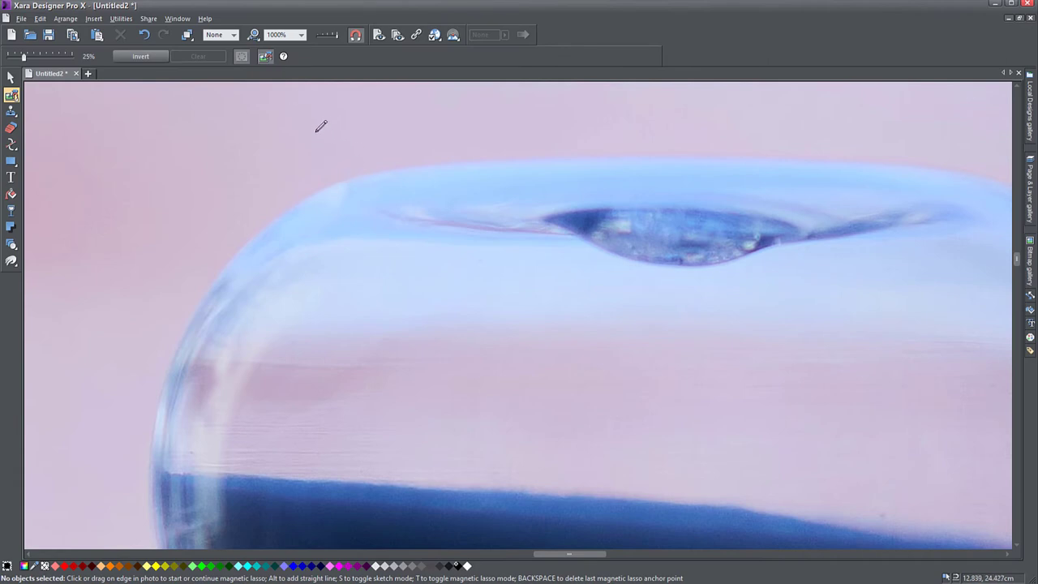
pyautogui.click(231, 258)
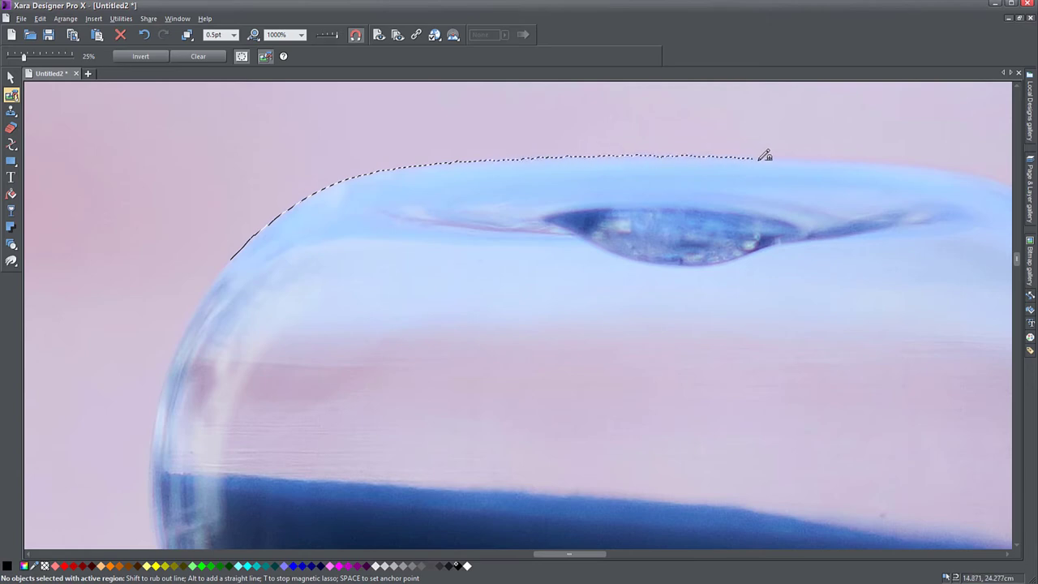
pyautogui.moveTo(831, 162); pyautogui.dragTo(855, 163)
# - Extend the lasso line around the upper bulb's right shoulder and remove that newly traced section
pyautogui.moveTo(806, 248); pyautogui.dragTo(296, 263)
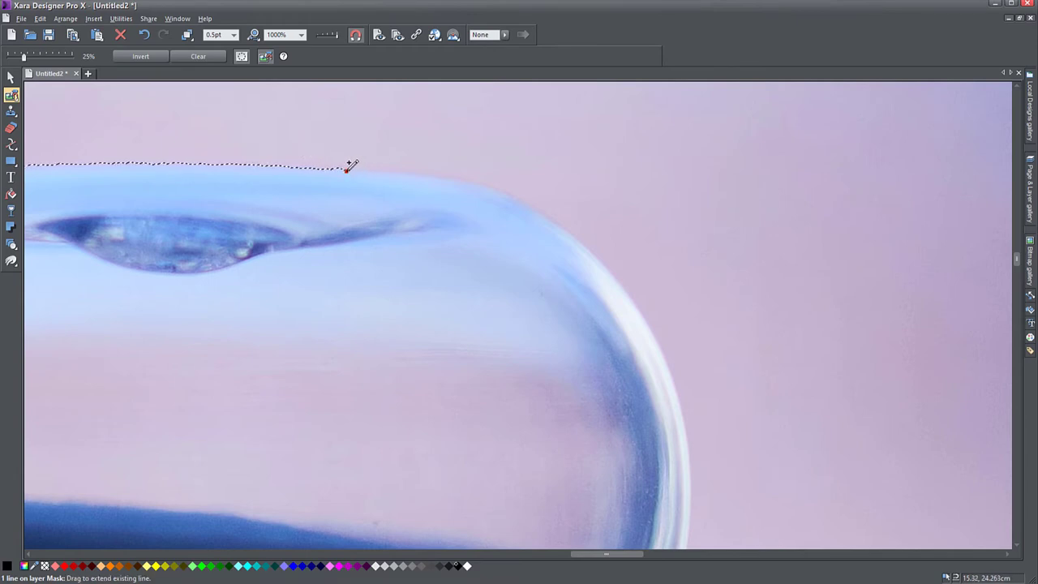
pyautogui.scroll(3, 352, 165)
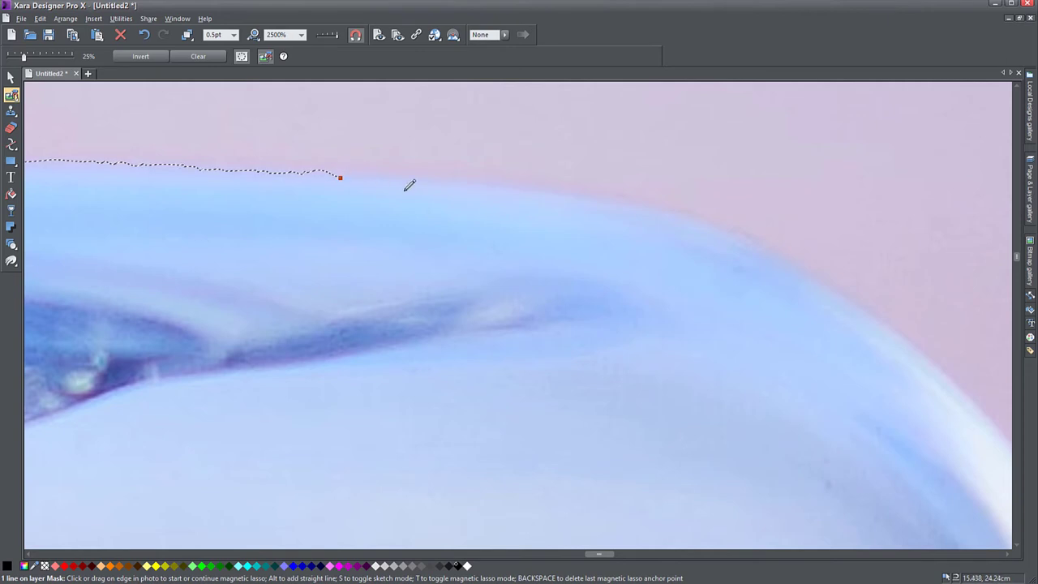
pyautogui.moveTo(380, 172)
pyautogui.mouseDown()
pyautogui.moveTo(567, 172)
pyautogui.moveTo(734, 231)
pyautogui.moveTo(843, 293)
pyautogui.mouseUp()
pyautogui.moveTo(763, 349); pyautogui.dragTo(726, 340)
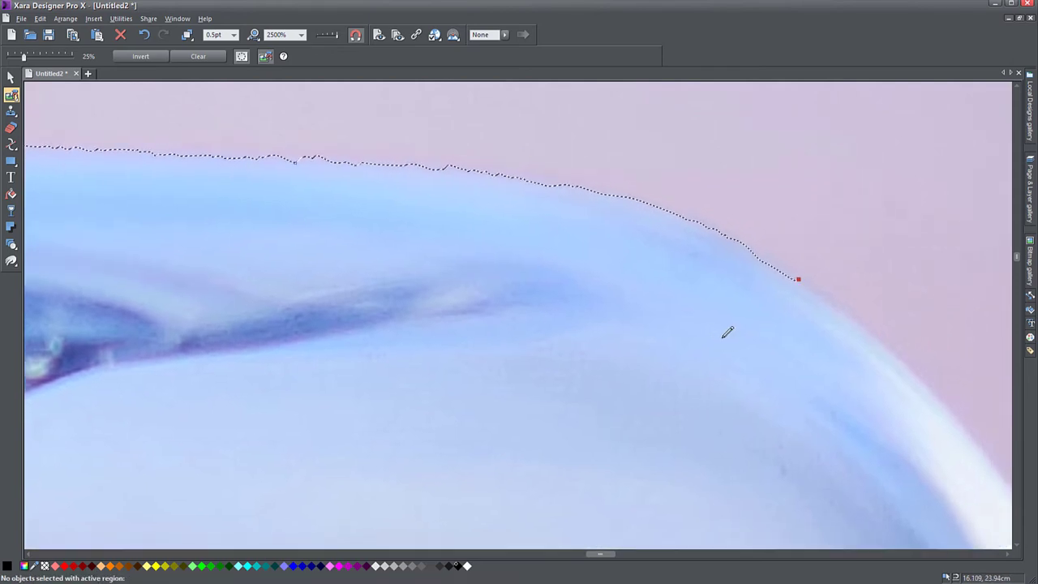
pyautogui.press('BackSpace')
pyautogui.press('BackSpace')
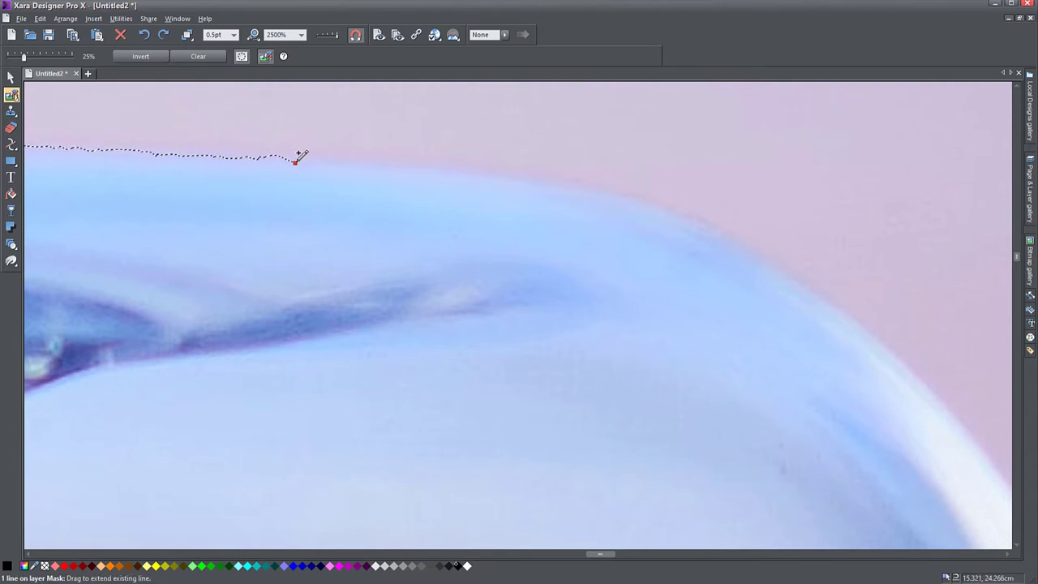
# - Trace the lasso line from the top edge around the right shoulder and down the upper bulb's right side
pyautogui.moveTo(297, 157)
pyautogui.mouseDown()
pyautogui.moveTo(517, 176)
pyautogui.moveTo(670, 214)
pyautogui.mouseUp()
pyautogui.scroll(-2, 641, 288)
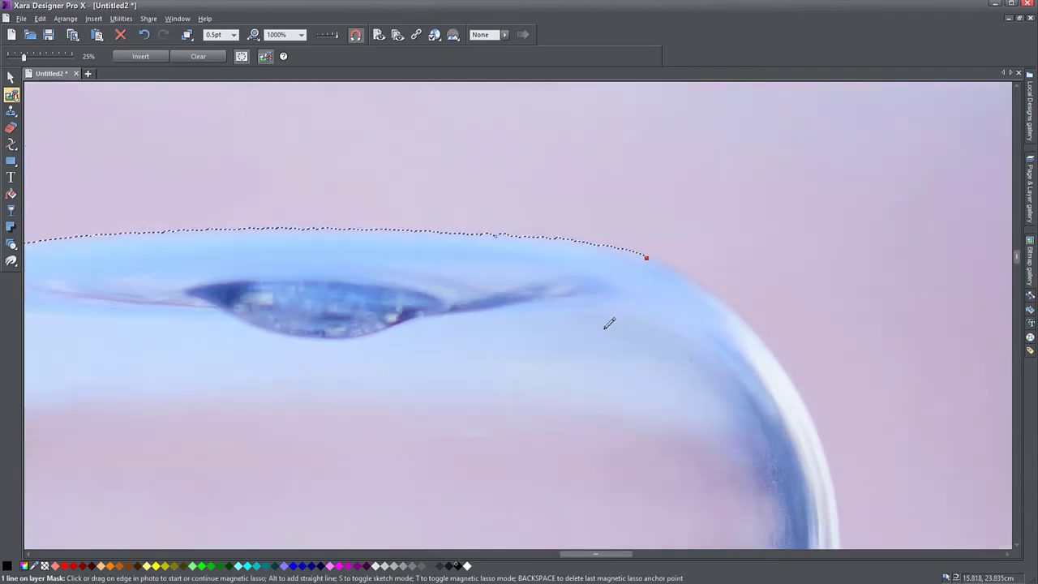
pyautogui.moveTo(595, 323); pyautogui.dragTo(347, 249)
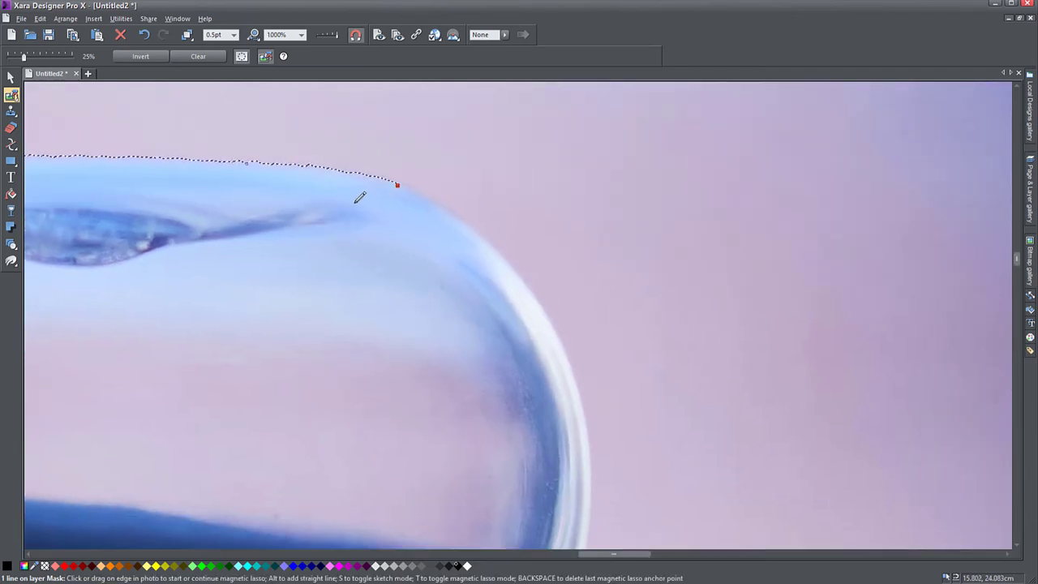
pyautogui.scroll(-1, 378, 279)
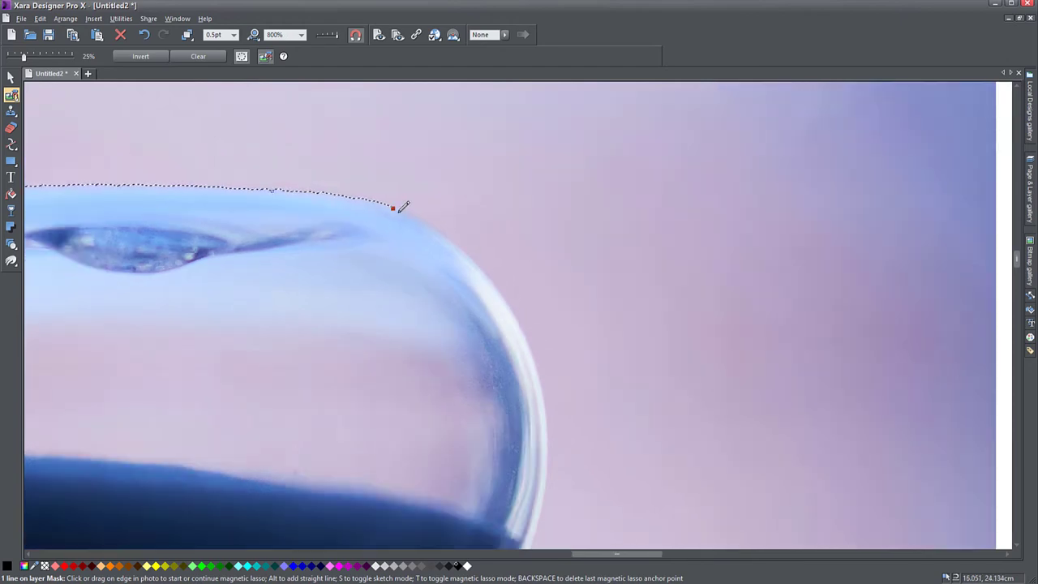
pyautogui.moveTo(398, 209)
pyautogui.mouseDown()
pyautogui.moveTo(512, 296)
pyautogui.moveTo(527, 325)
pyautogui.mouseUp()
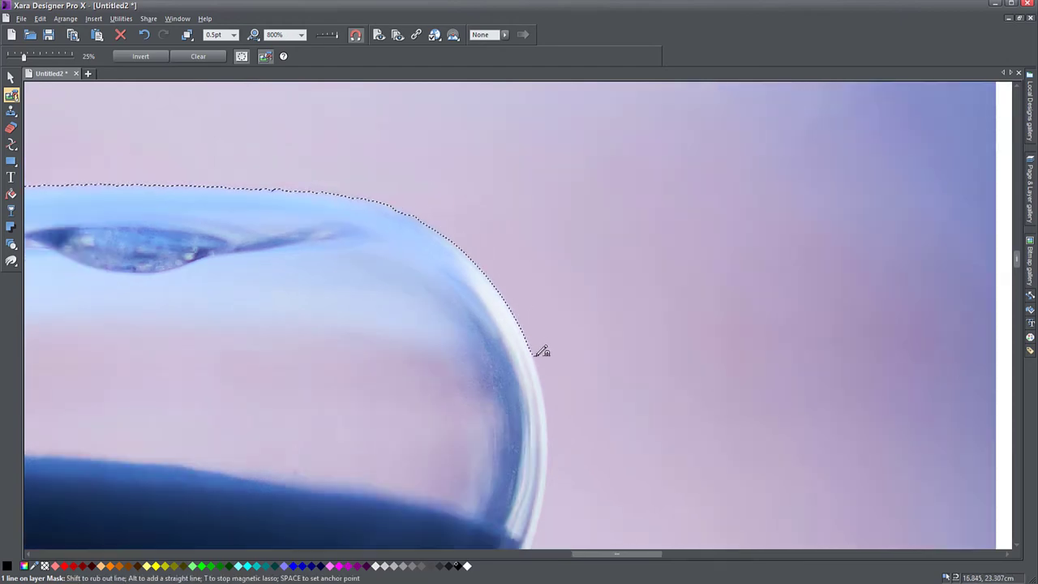
pyautogui.moveTo(546, 359)
pyautogui.mouseDown()
pyautogui.moveTo(550, 466)
pyautogui.moveTo(505, 300)
pyautogui.moveTo(535, 266)
pyautogui.moveTo(533, 253)
pyautogui.moveTo(528, 279)
pyautogui.mouseUp()
pyautogui.scroll(2, 534, 247)
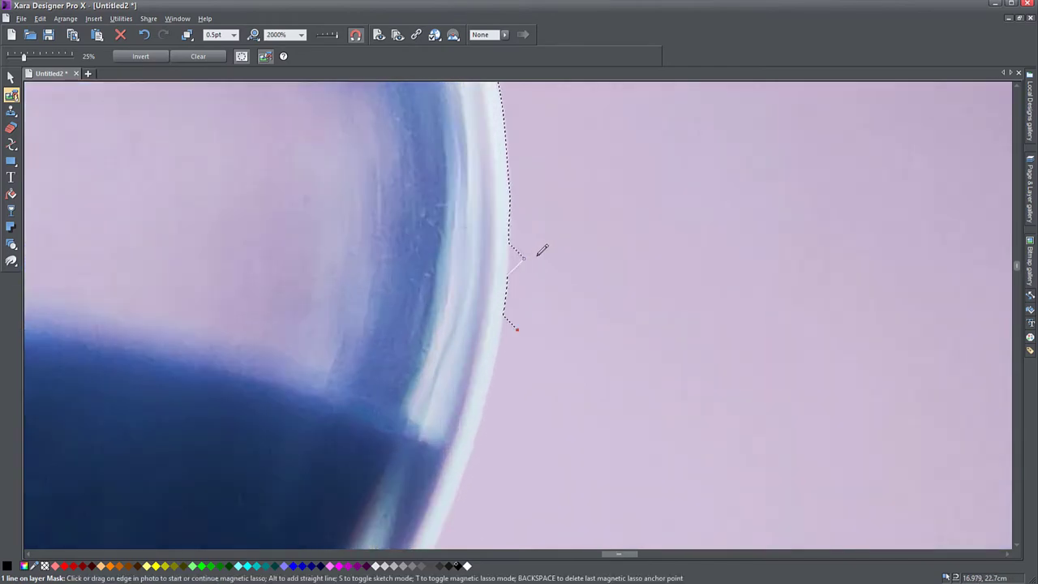
# - Retrace the stray spikes in the lasso line on the bulb's right edge and extend it down past the sand level
pyautogui.moveTo(518, 327); pyautogui.dragTo(514, 305)
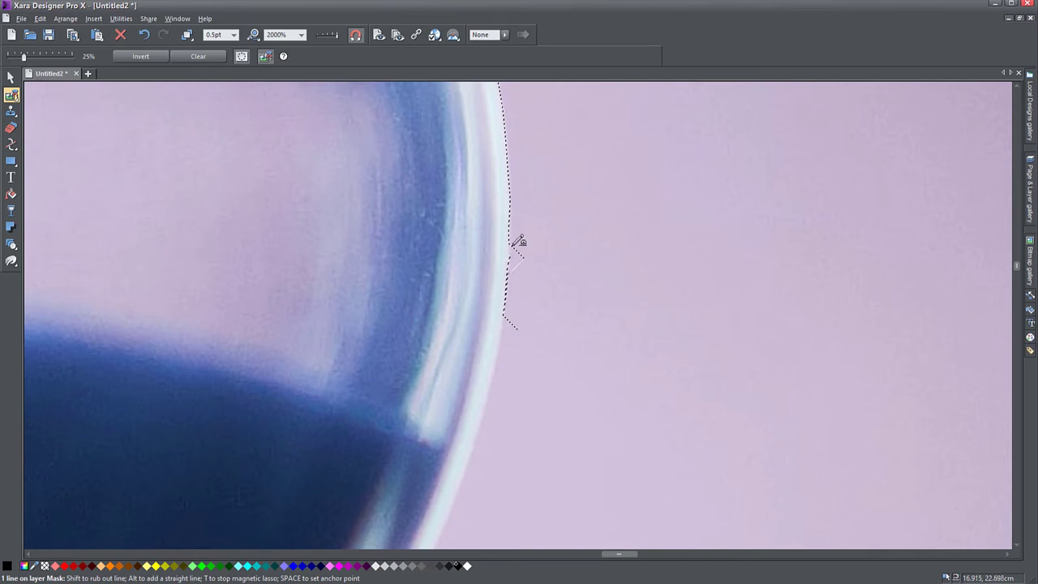
pyautogui.moveTo(516, 237)
pyautogui.mouseDown()
pyautogui.moveTo(517, 335)
pyautogui.moveTo(503, 305)
pyautogui.moveTo(510, 275)
pyautogui.mouseUp()
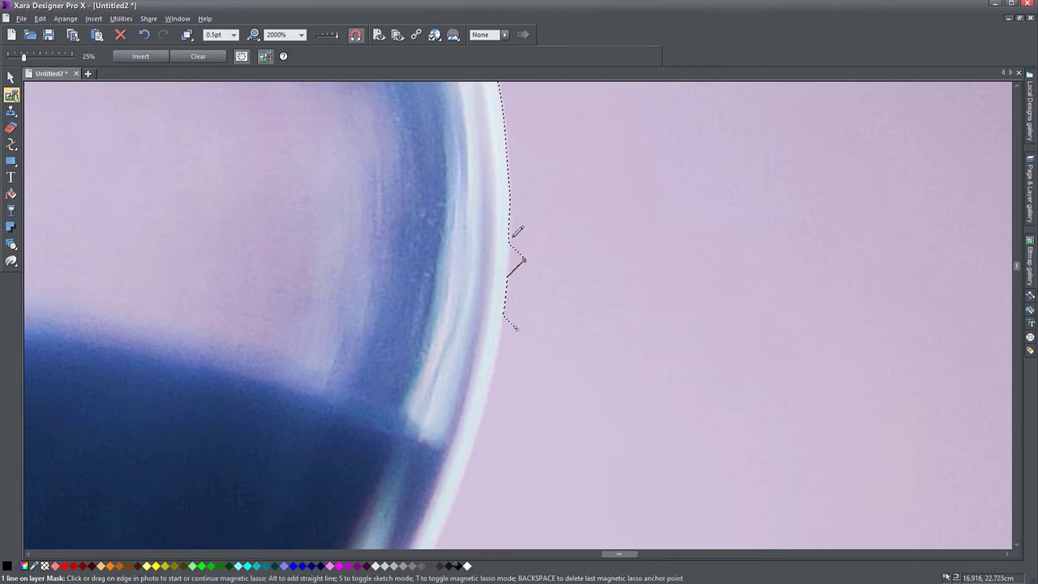
pyautogui.moveTo(511, 208); pyautogui.dragTo(511, 245)
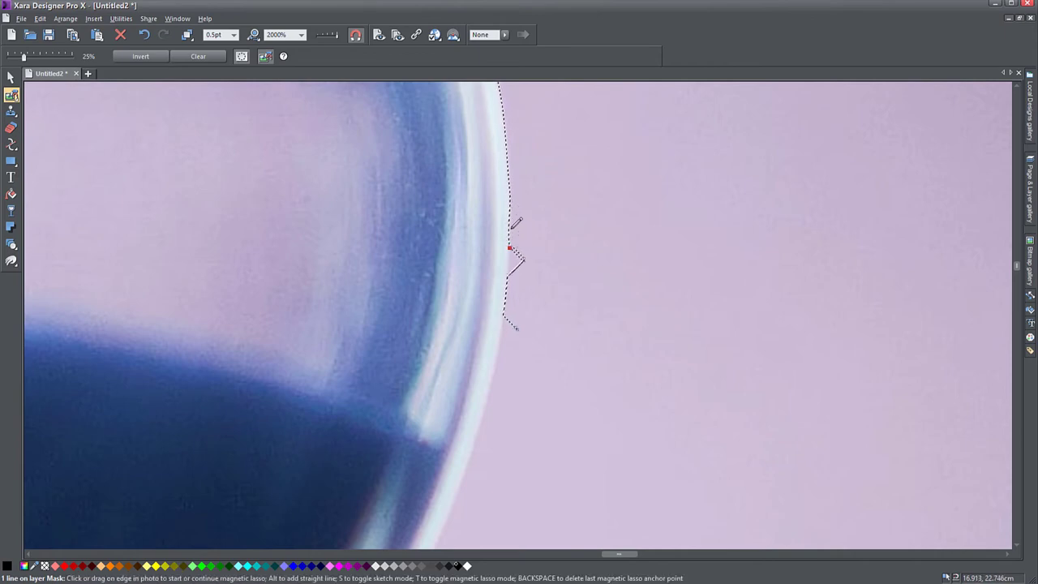
pyautogui.moveTo(509, 247); pyautogui.dragTo(510, 285)
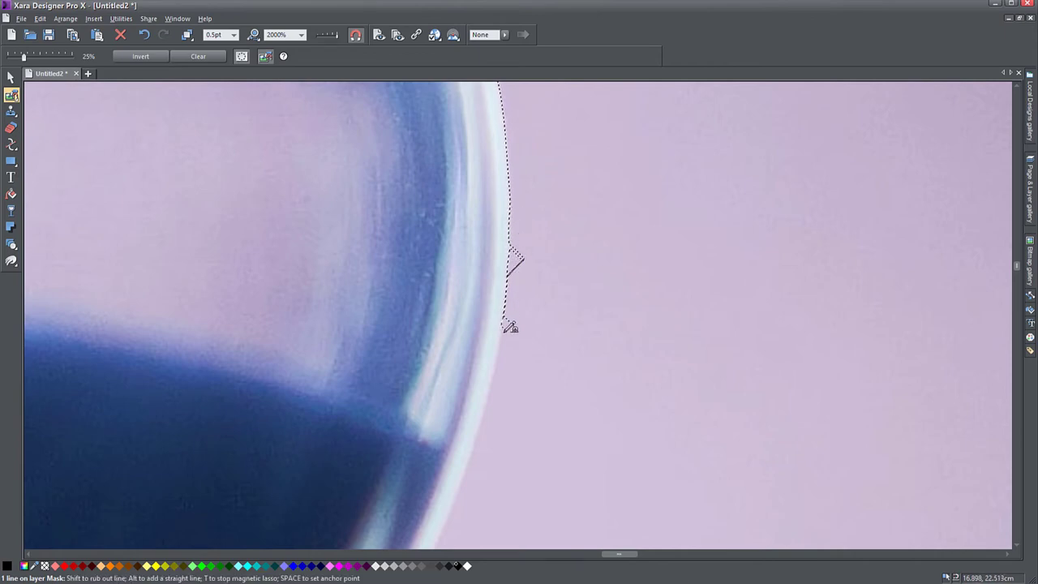
pyautogui.moveTo(509, 328); pyautogui.dragTo(488, 419)
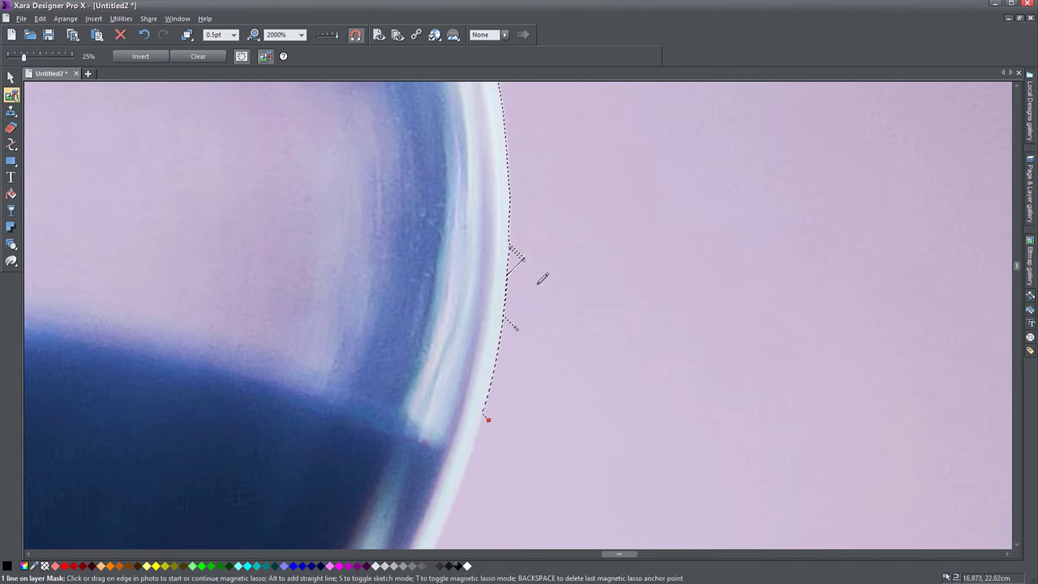
# - Trace the lasso line down the upper bulb's right side, past the neck and around the lower bulb's right side to its base
pyautogui.scroll(-2, 543, 278)
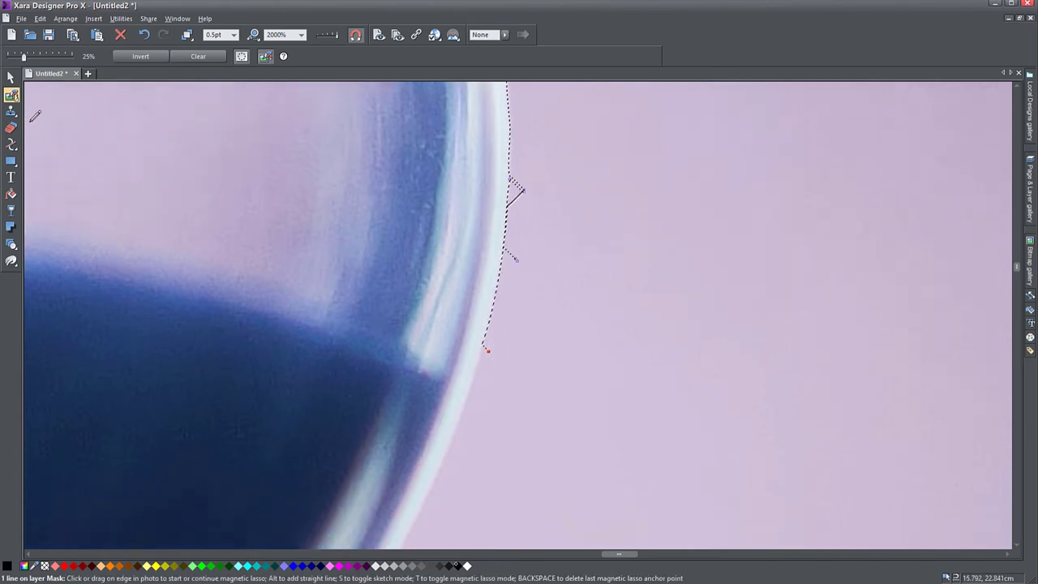
pyautogui.scroll(-5, 494, 378)
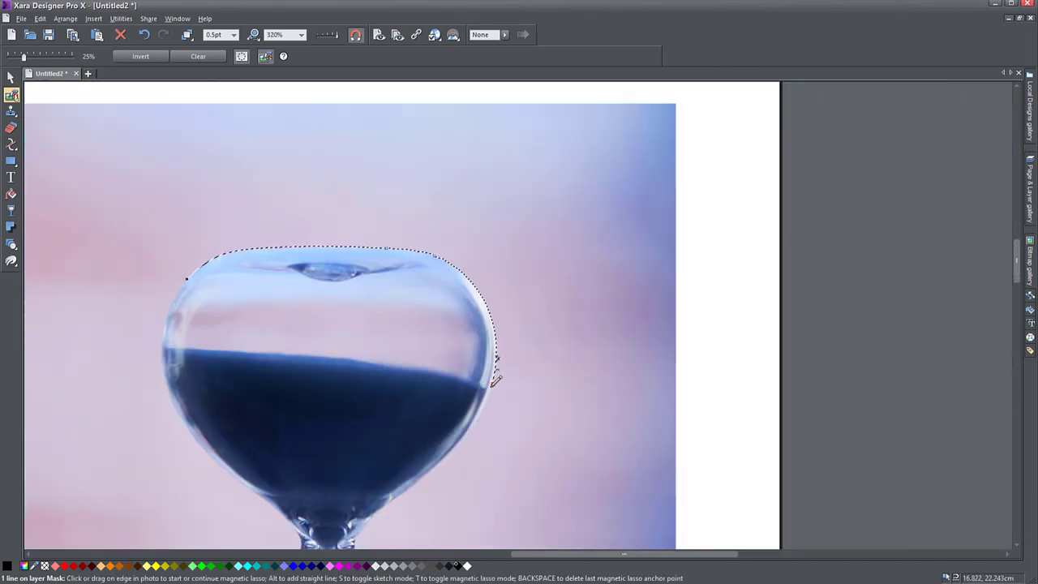
pyautogui.moveTo(493, 378); pyautogui.dragTo(477, 418)
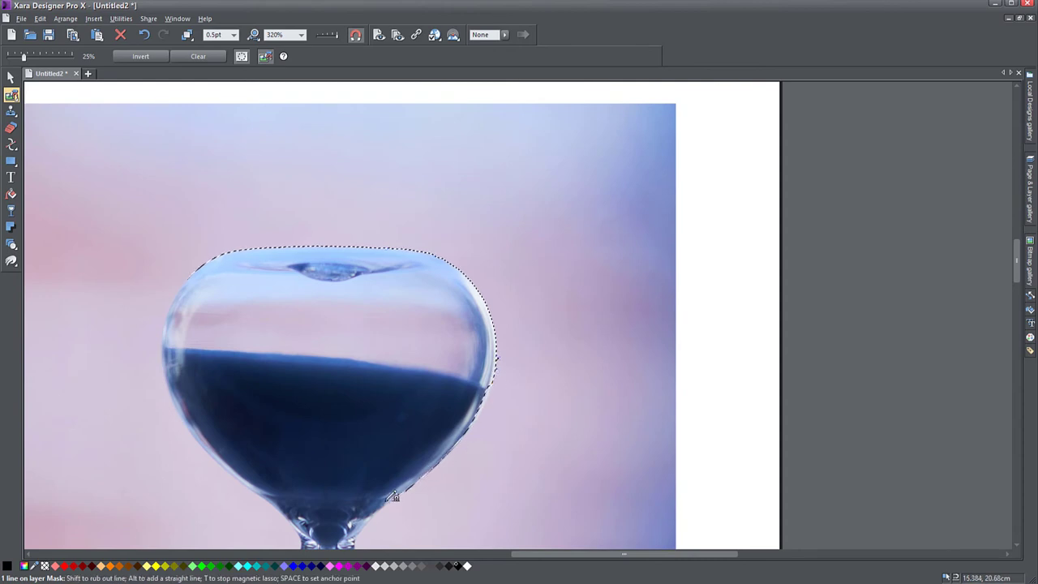
pyautogui.moveTo(365, 494); pyautogui.dragTo(368, 229)
pyautogui.moveTo(360, 271); pyautogui.dragTo(365, 292)
pyautogui.moveTo(423, 329); pyautogui.dragTo(474, 386)
pyautogui.scroll(-6, 501, 506)
pyautogui.moveTo(505, 286)
pyautogui.mouseDown()
pyautogui.moveTo(507, 267)
pyautogui.moveTo(492, 300)
pyautogui.mouseUp()
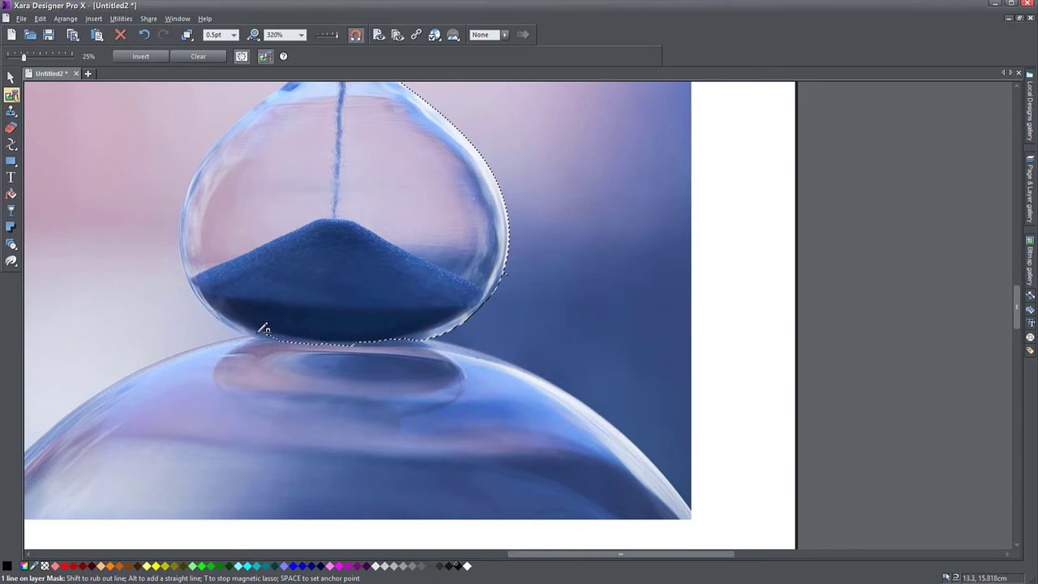
# - Continue the lasso line up the lower bulb's left side, past the neck and onto the upper bulb's lower left edge
pyautogui.moveTo(261, 328); pyautogui.dragTo(227, 316)
pyautogui.moveTo(184, 217); pyautogui.dragTo(202, 171)
pyautogui.moveTo(226, 132); pyautogui.dragTo(265, 97)
pyautogui.moveTo(294, 154); pyautogui.dragTo(326, 379)
pyautogui.moveTo(301, 314)
pyautogui.mouseDown()
pyautogui.moveTo(348, 264)
pyautogui.moveTo(338, 241)
pyautogui.moveTo(285, 189)
pyautogui.mouseUp()
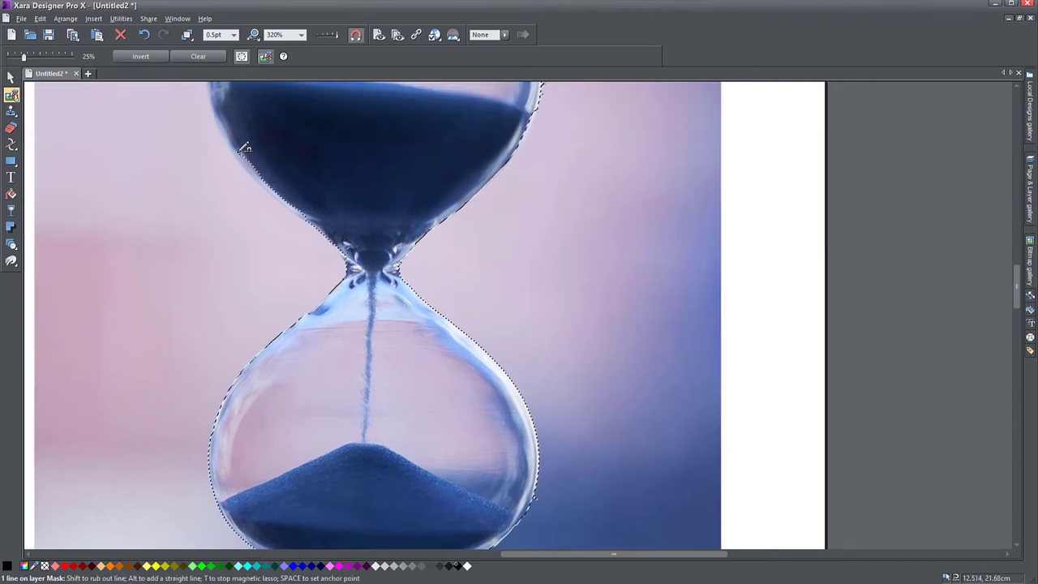
pyautogui.moveTo(243, 147)
pyautogui.mouseDown()
pyautogui.moveTo(319, 219)
pyautogui.moveTo(262, 167)
pyautogui.mouseUp()
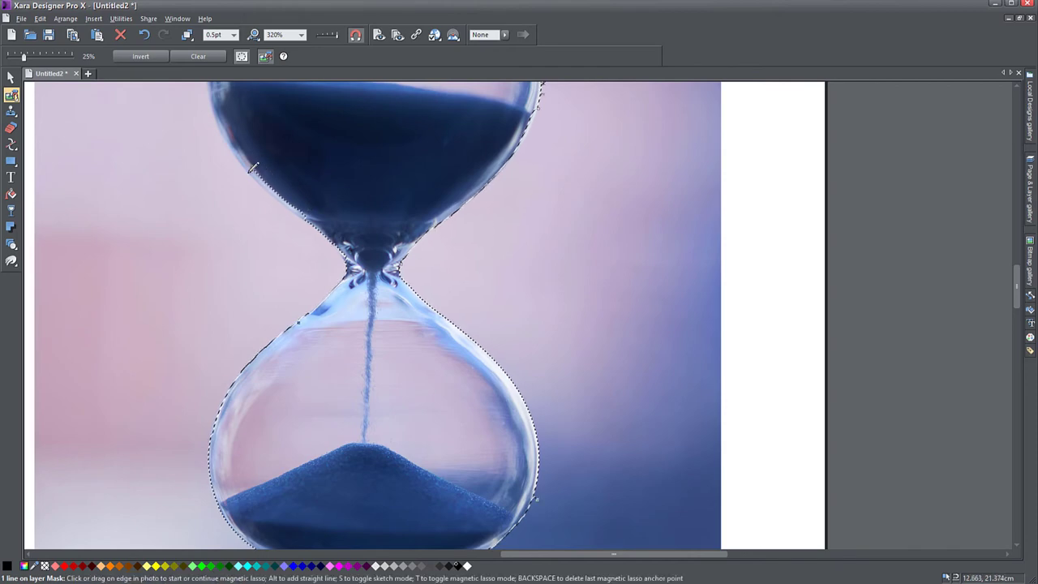
# - Trace the lasso line up the upper bulb's left side to its starting point, closing the outline into a shape
pyautogui.scroll(3, 259, 163)
pyautogui.moveTo(268, 153); pyautogui.dragTo(284, 173)
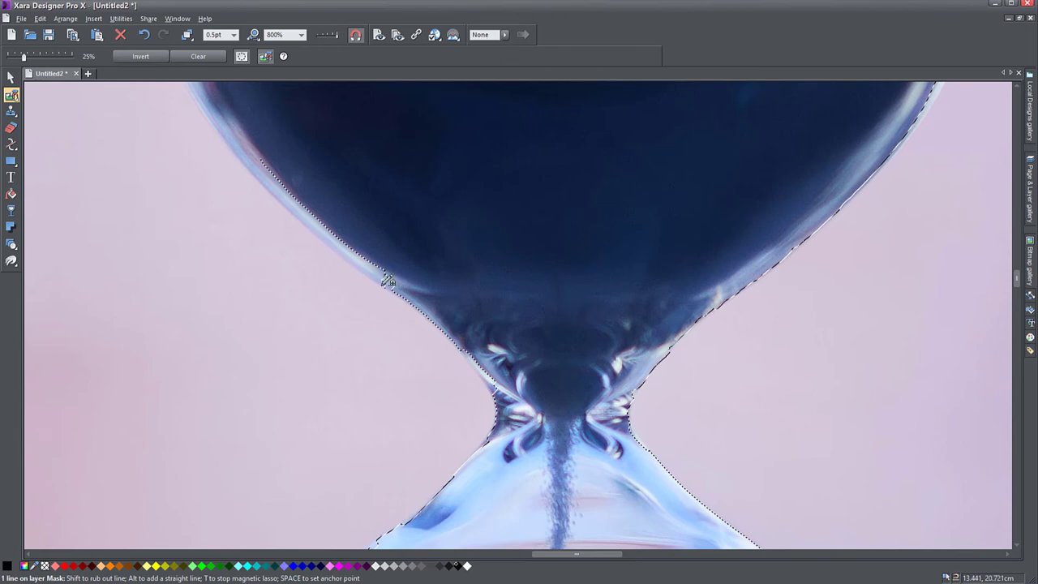
pyautogui.moveTo(403, 292)
pyautogui.mouseDown()
pyautogui.moveTo(303, 230)
pyautogui.moveTo(303, 378)
pyautogui.moveTo(328, 522)
pyautogui.mouseUp()
pyautogui.moveTo(271, 402)
pyautogui.mouseDown()
pyautogui.moveTo(207, 260)
pyautogui.moveTo(204, 140)
pyautogui.mouseUp()
pyautogui.scroll(5, 190, 273)
pyautogui.moveTo(150, 407); pyautogui.dragTo(212, 299)
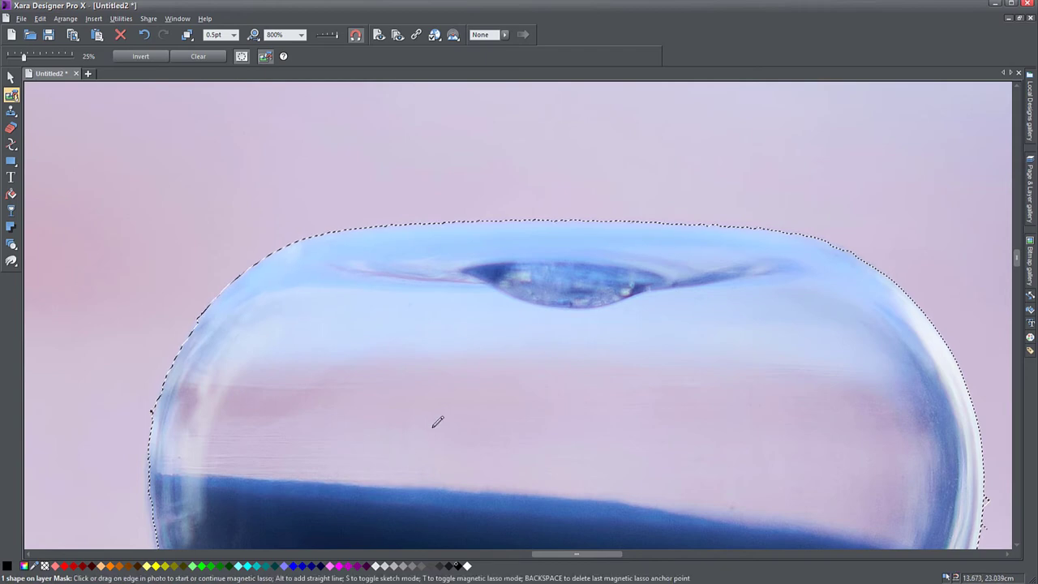
# - Retrace the mask outline along the outer glass edge at the upper bulb's lower left, replacing the section that cuts inside
pyautogui.scroll(-3, 479, 428)
pyautogui.moveTo(465, 441); pyautogui.dragTo(354, 243)
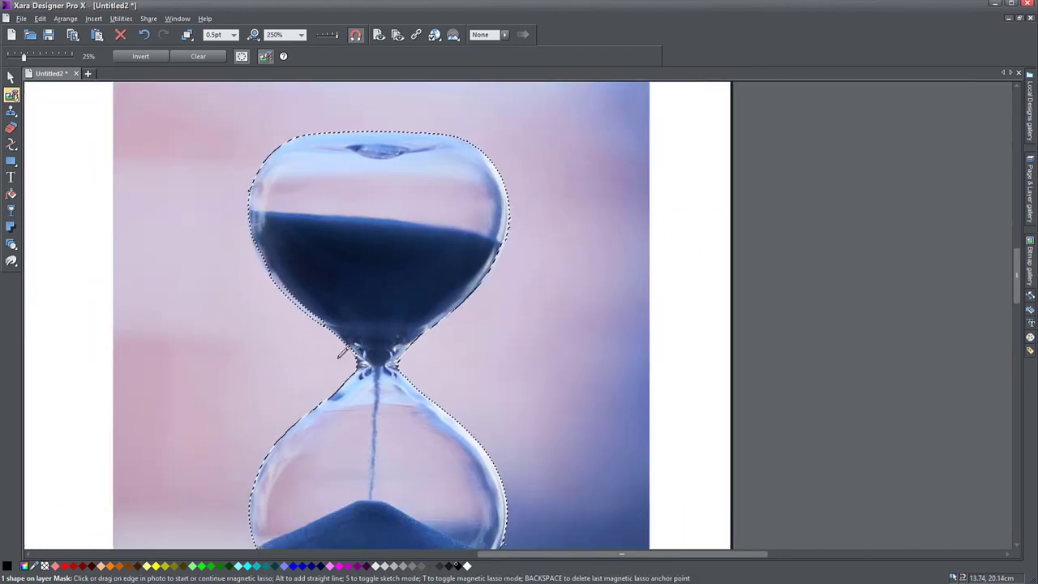
pyautogui.scroll(-1, 430, 288)
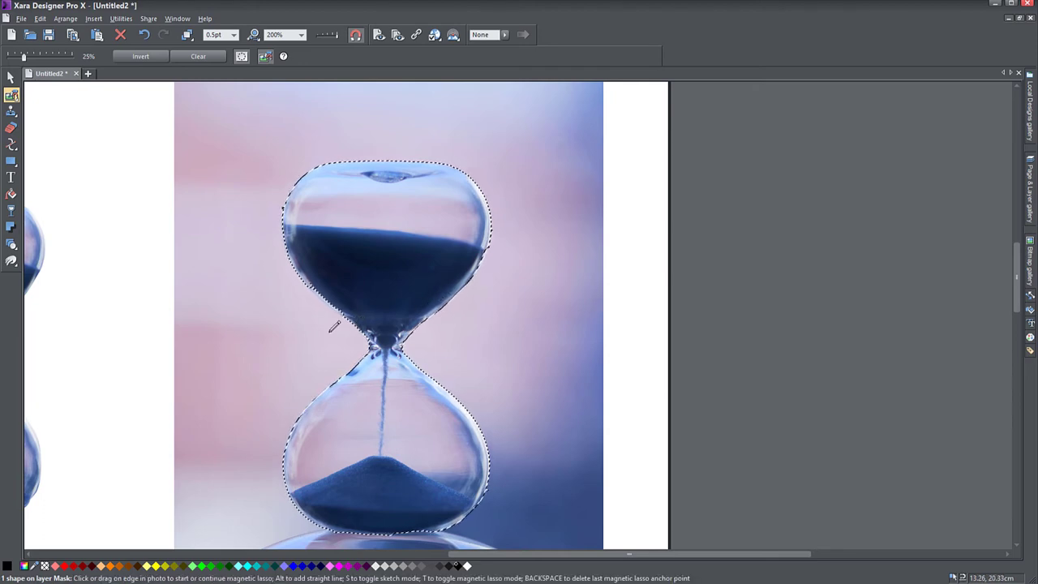
pyautogui.scroll(3, 322, 300)
pyautogui.scroll(3, 289, 243)
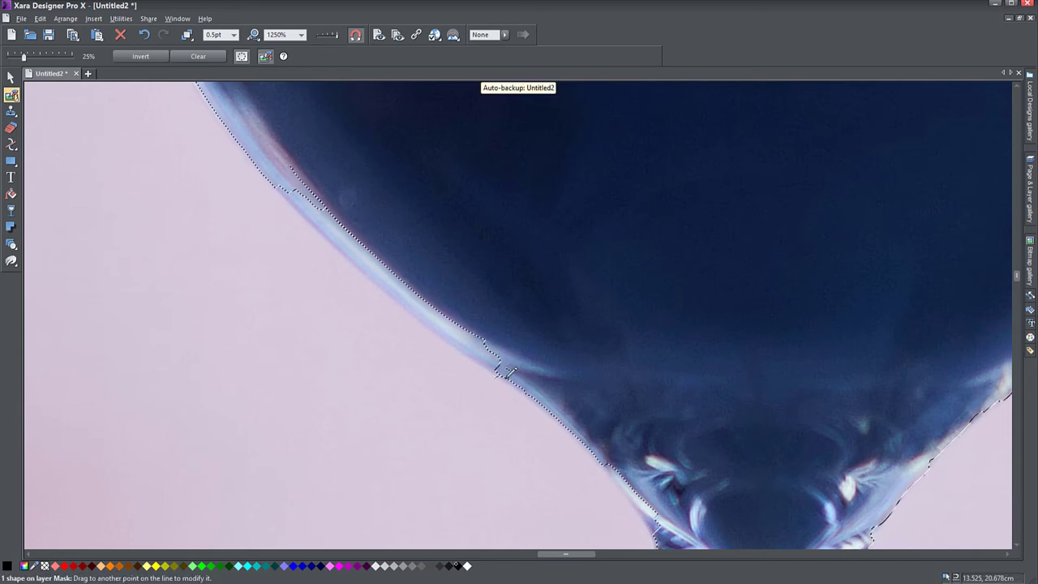
pyautogui.moveTo(497, 373); pyautogui.dragTo(469, 346)
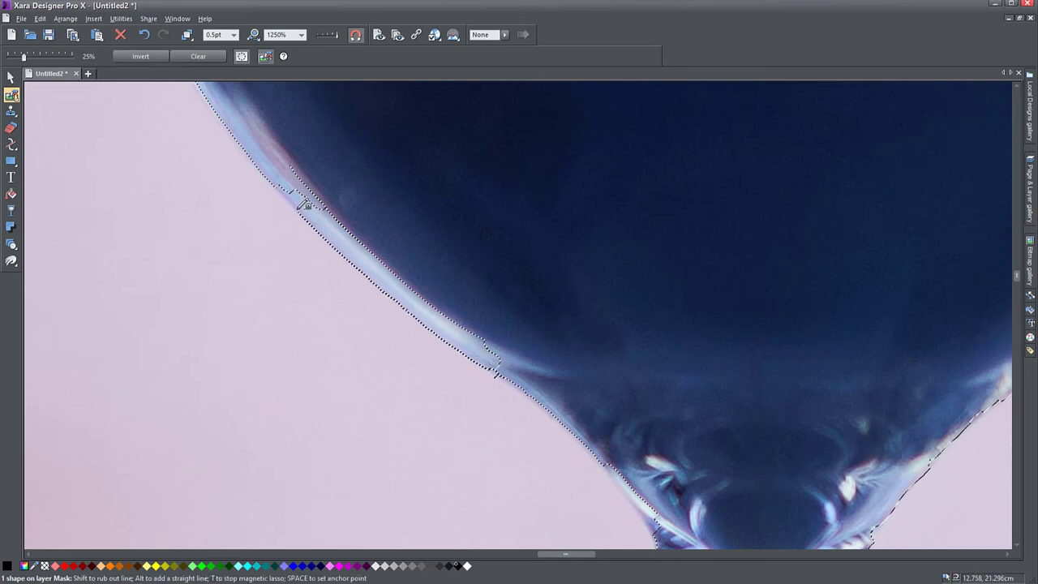
pyautogui.moveTo(297, 202); pyautogui.dragTo(281, 187)
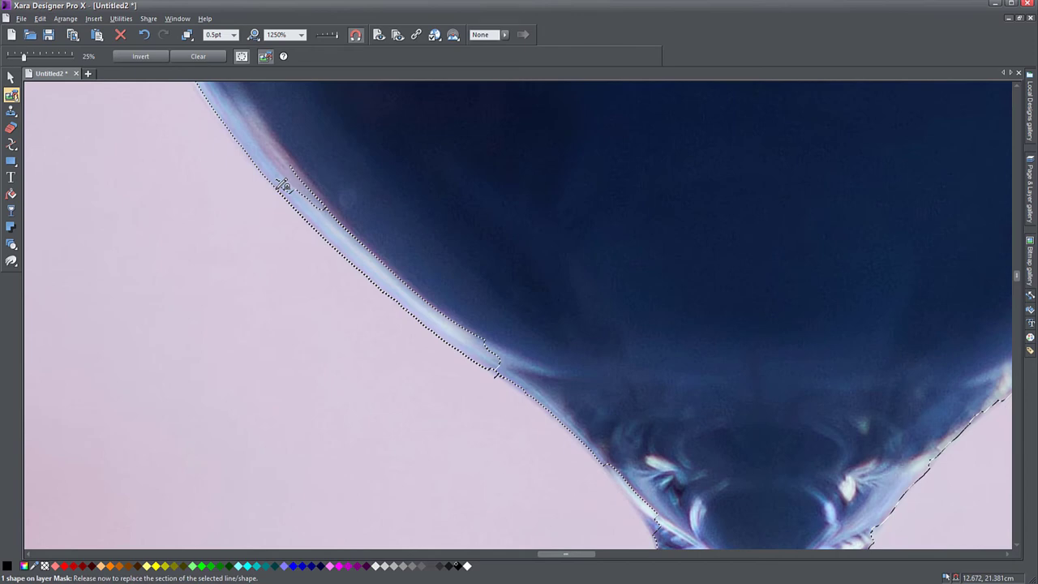
pyautogui.moveTo(282, 184); pyautogui.dragTo(279, 180)
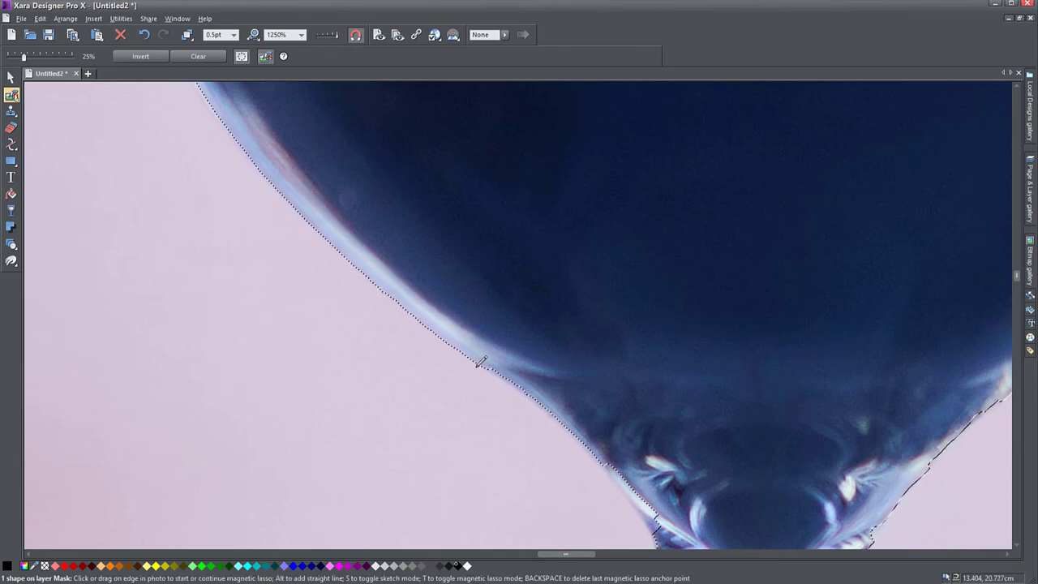
# - Retrace the mask outline along the outer glass edge just above the left side of the neck
pyautogui.moveTo(698, 486); pyautogui.dragTo(378, 289)
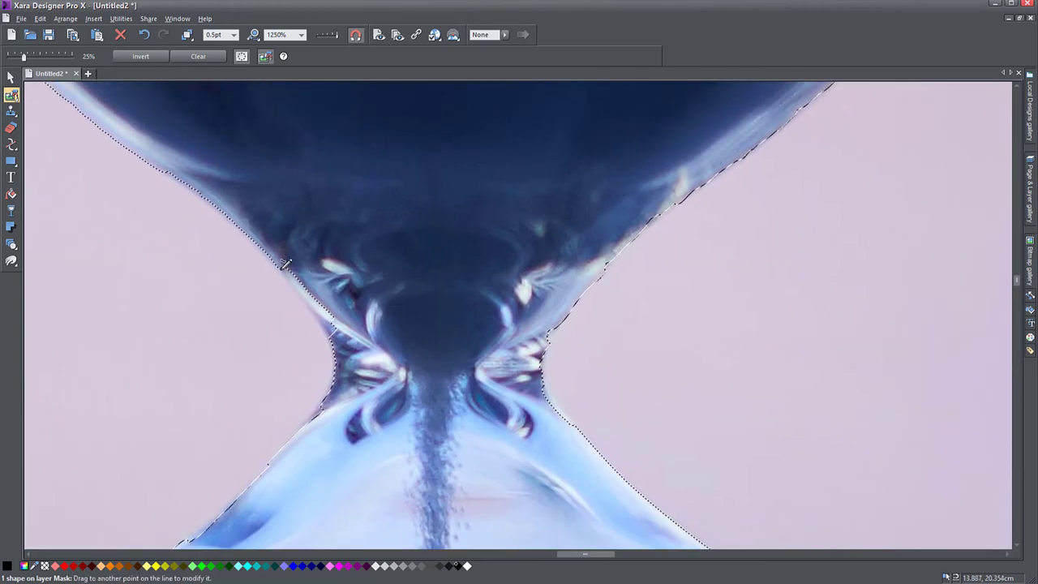
pyautogui.scroll(1, 285, 303)
pyautogui.scroll(1, 285, 303)
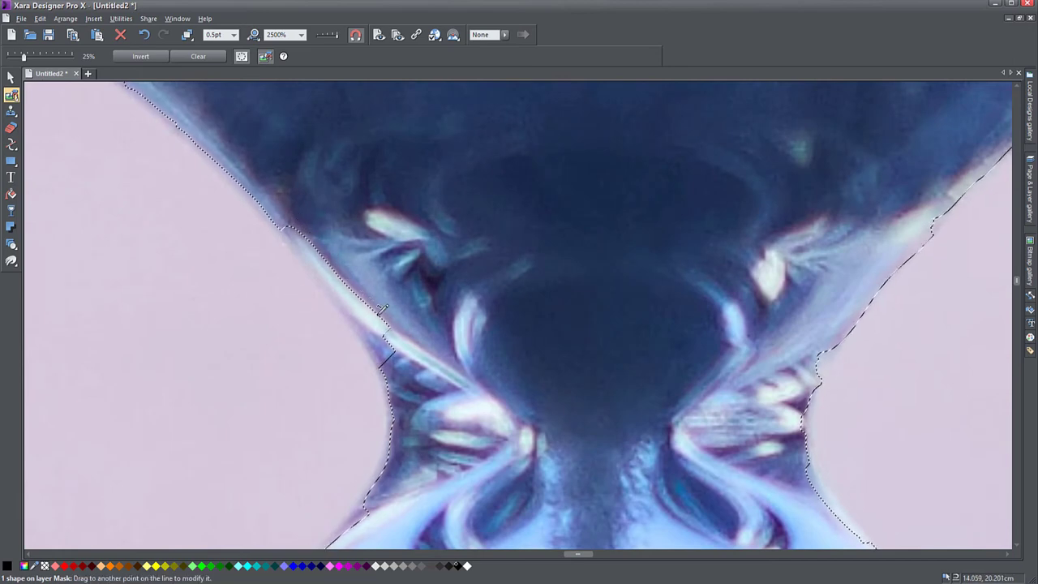
pyautogui.moveTo(380, 364); pyautogui.dragTo(369, 334)
pyautogui.moveTo(332, 286)
pyautogui.mouseDown()
pyautogui.moveTo(282, 228)
pyautogui.moveTo(347, 315)
pyautogui.mouseUp()
# - Retrace the mask outline along the outer glass edge on the upper bulb's right side, from below the sand level upward
pyautogui.moveTo(932, 218)
pyautogui.mouseDown()
pyautogui.moveTo(616, 298)
pyautogui.moveTo(517, 355)
pyautogui.moveTo(424, 390)
pyautogui.mouseUp()
pyautogui.moveTo(668, 255); pyautogui.dragTo(418, 448)
pyautogui.moveTo(705, 200); pyautogui.dragTo(299, 543)
pyautogui.moveTo(616, 211); pyautogui.dragTo(341, 545)
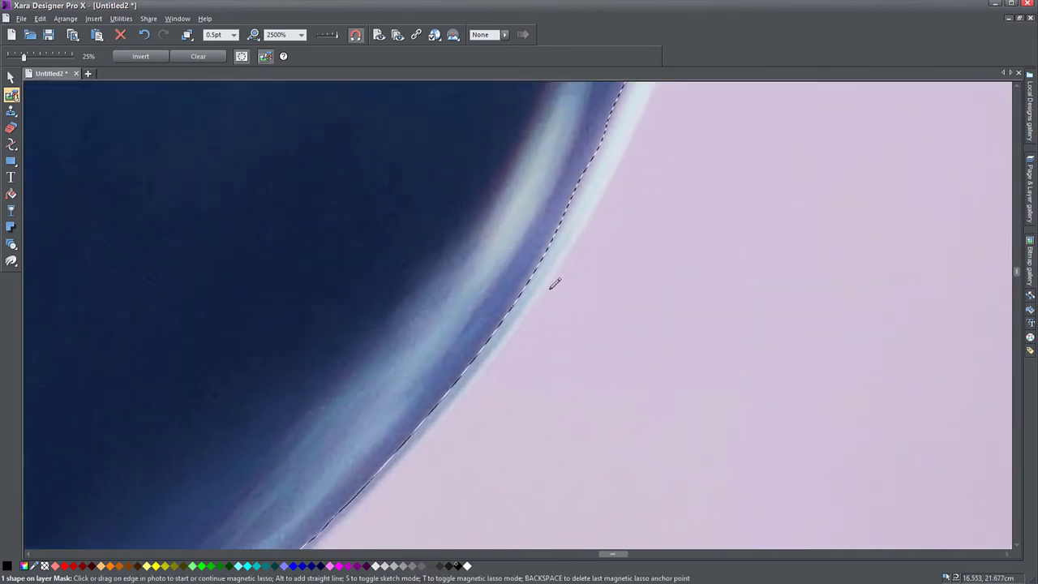
pyautogui.scroll(-2, 590, 329)
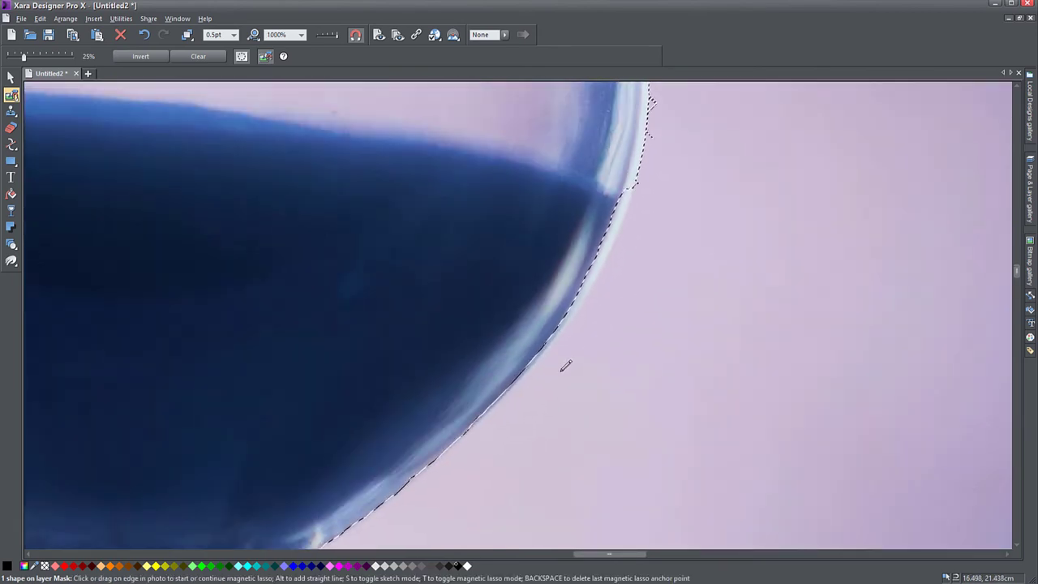
pyautogui.moveTo(472, 423); pyautogui.dragTo(535, 375)
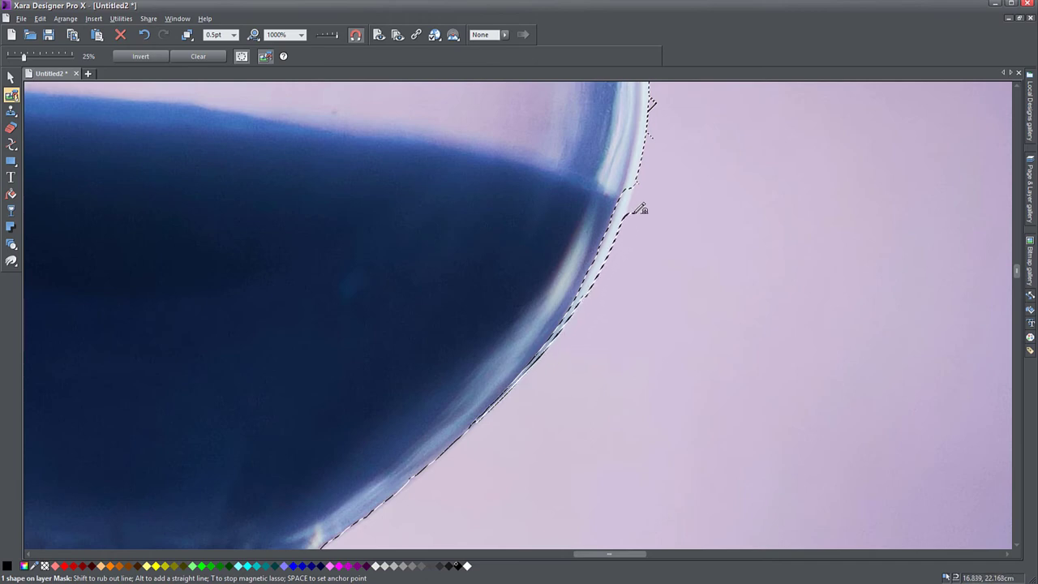
pyautogui.moveTo(639, 194)
pyautogui.mouseDown()
pyautogui.moveTo(653, 283)
pyautogui.moveTo(665, 294)
pyautogui.moveTo(650, 183)
pyautogui.moveTo(650, 230)
pyautogui.mouseUp()
pyautogui.scroll(2, 670, 282)
pyautogui.scroll(1, 667, 281)
pyautogui.scroll(8, 658, 287)
pyautogui.moveTo(445, 330); pyautogui.dragTo(822, 310)
# - Invert the hourglass mask, delete the photo background and switch to the Selector tool
pyautogui.scroll(-1, 649, 365)
pyautogui.scroll(-5, 591, 376)
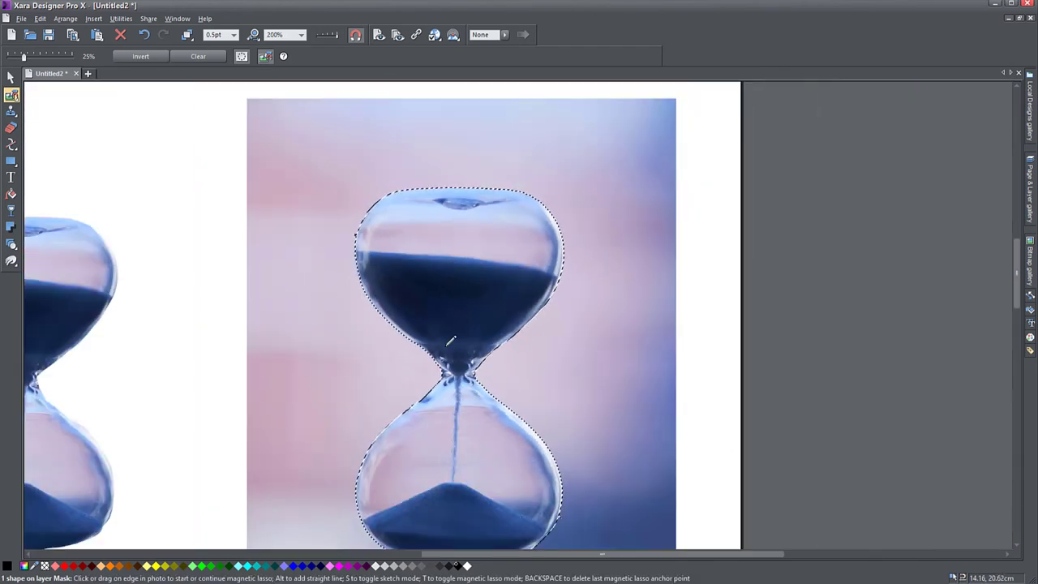
pyautogui.moveTo(445, 303)
pyautogui.mouseDown()
pyautogui.moveTo(400, 262)
pyautogui.moveTo(394, 271)
pyautogui.mouseUp()
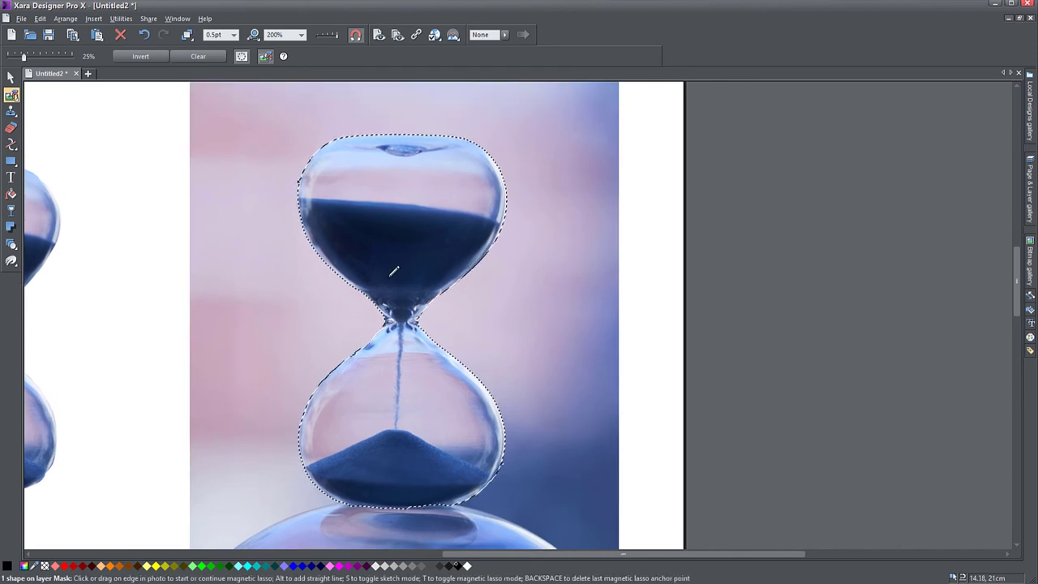
pyautogui.click(152, 56)
pyautogui.press('Delete')
pyautogui.press('F2')
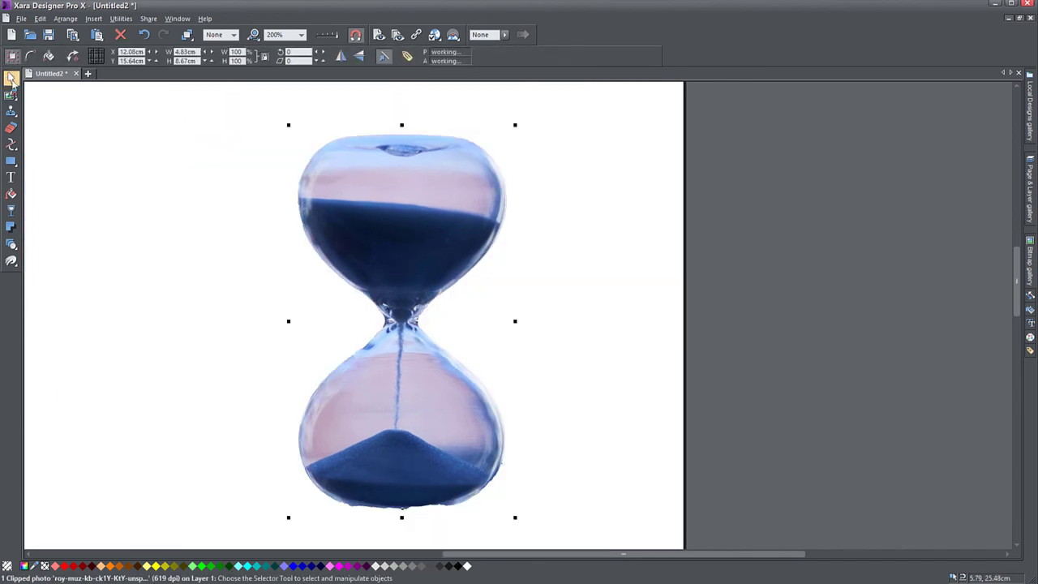
# - Move the hourglass cutout toward the left side of the page and examine its edge around the upper bulb
pyautogui.scroll(-3, 159, 217)
pyautogui.moveTo(442, 292); pyautogui.dragTo(377, 273)
pyautogui.scroll(5, 350, 162)
pyautogui.scroll(6, 350, 162)
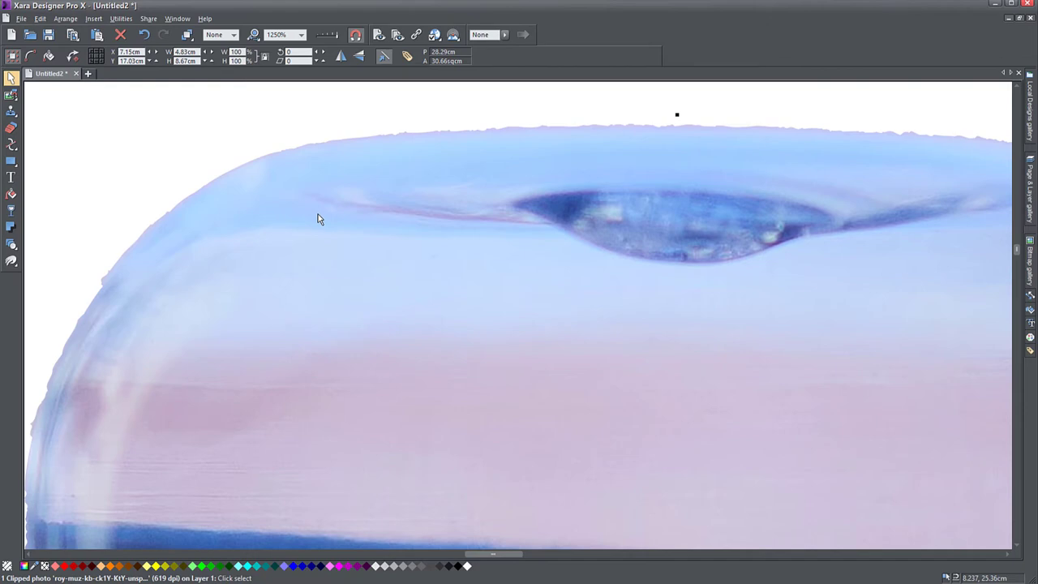
pyautogui.scroll(-2, 240, 256)
pyautogui.moveTo(327, 341); pyautogui.dragTo(285, 252)
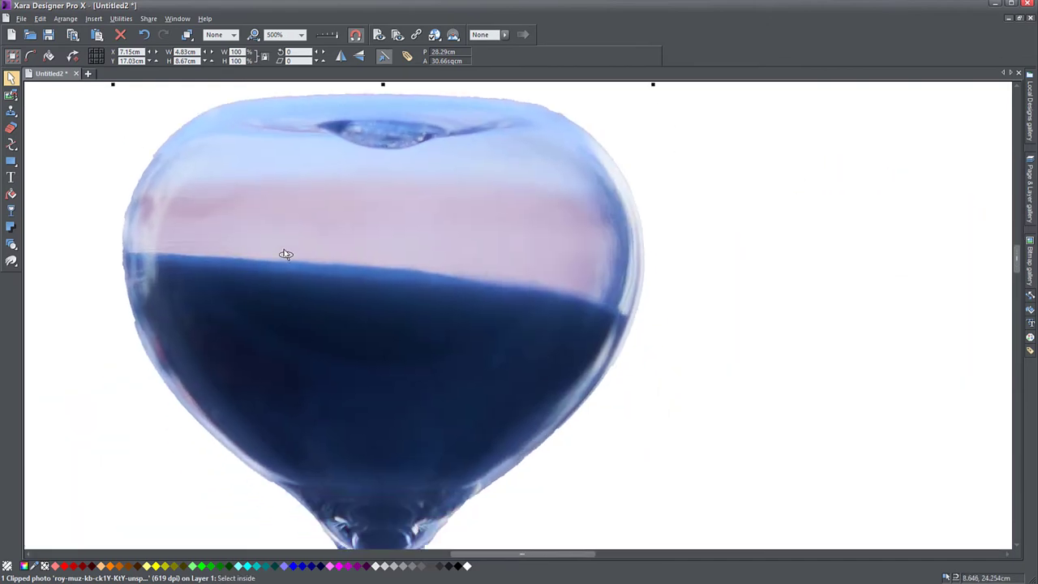
pyautogui.scroll(-1, 285, 252)
# - Delete the hourglass cutout and place the original hourglass photo at the upper left of the page
pyautogui.press('Delete')
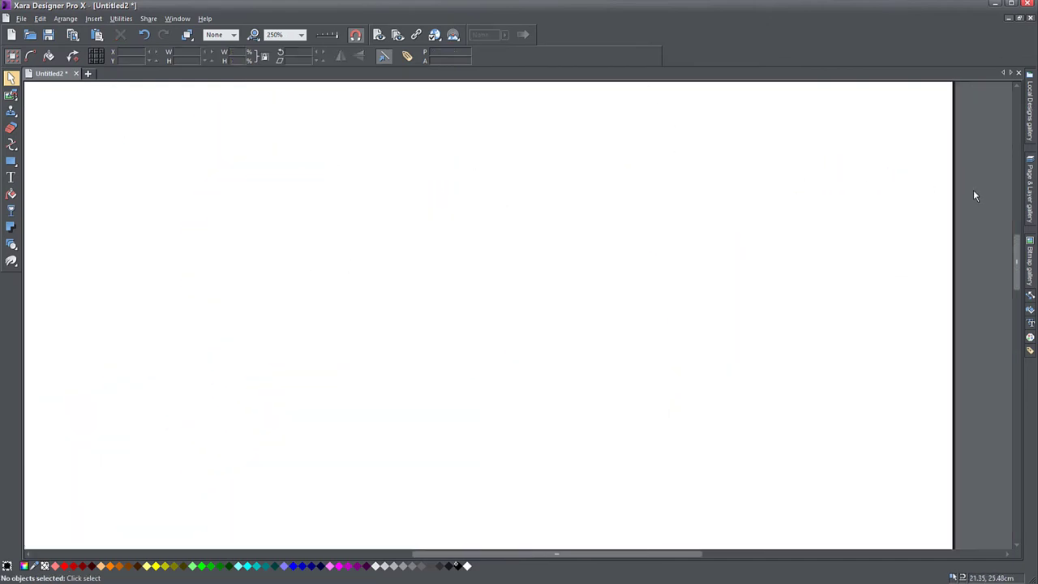
pyautogui.click(1028, 257)
pyautogui.moveTo(834, 280); pyautogui.dragTo(381, 253)
pyautogui.click(387, 298)
pyautogui.moveTo(324, 224); pyautogui.dragTo(278, 293)
pyautogui.click(161, 234)
pyautogui.click(232, 204)
pyautogui.click(161, 187)
pyautogui.click(225, 180)
pyautogui.click(141, 163)
# - Draw a line about 1.4 cm long with the Shape tool from the upper bulb's left shoulder and bend it along the top edge
pyautogui.moveTo(11, 144)
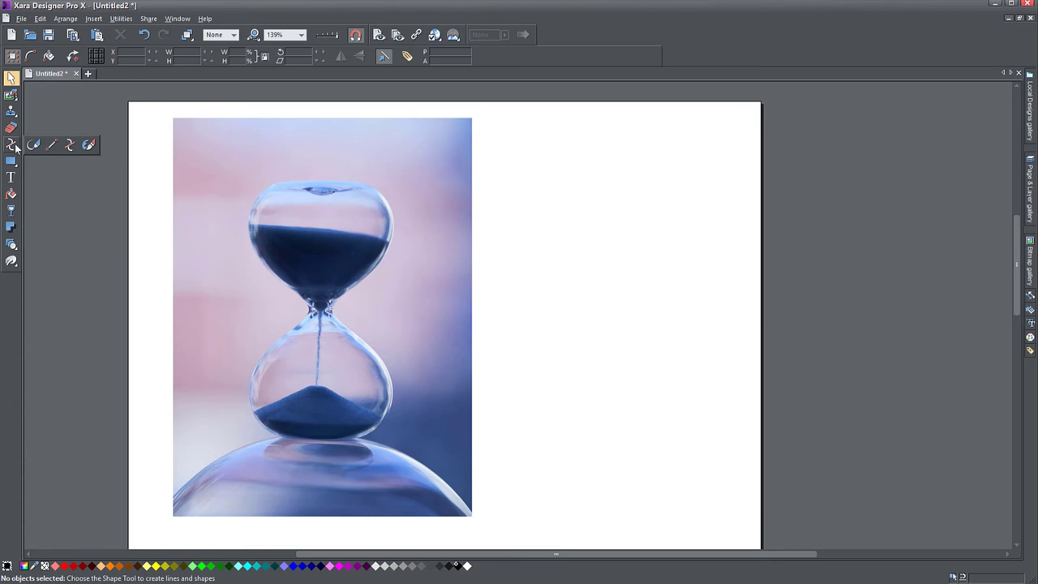
pyautogui.click(69, 145)
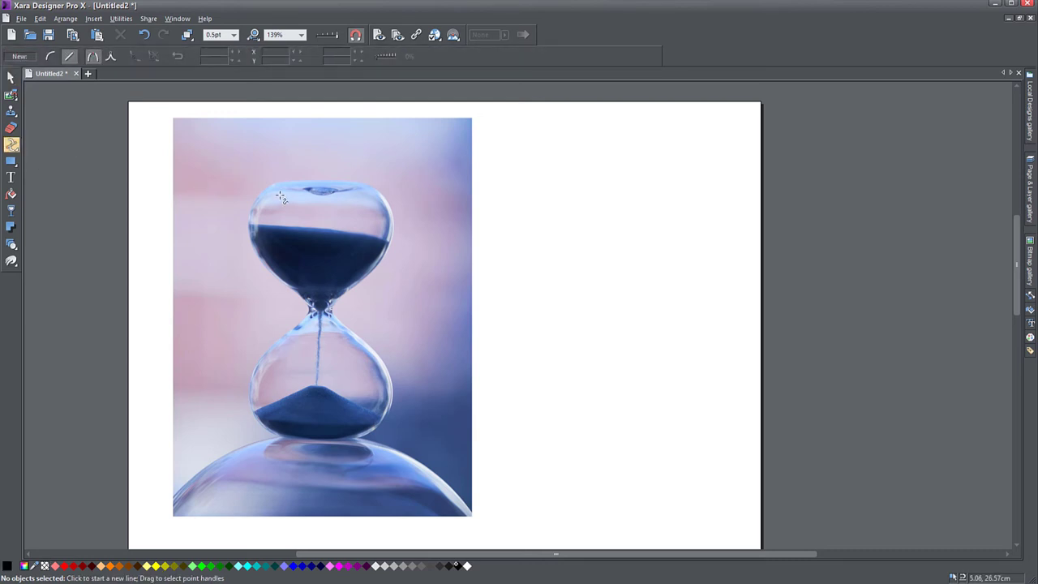
pyautogui.scroll(4, 280, 196)
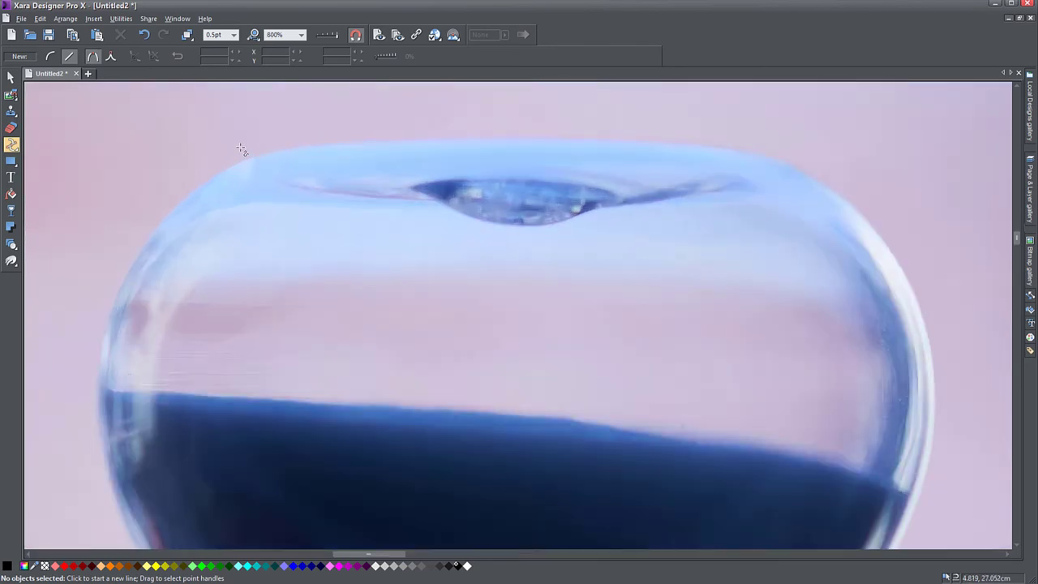
pyautogui.scroll(-1, 243, 150)
pyautogui.scroll(3, 301, 155)
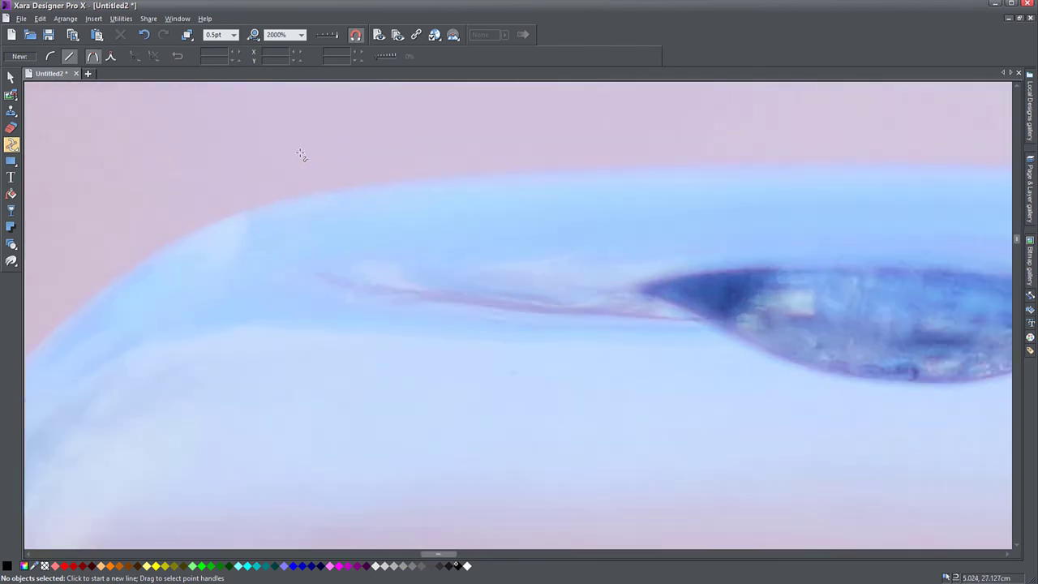
pyautogui.click(260, 204)
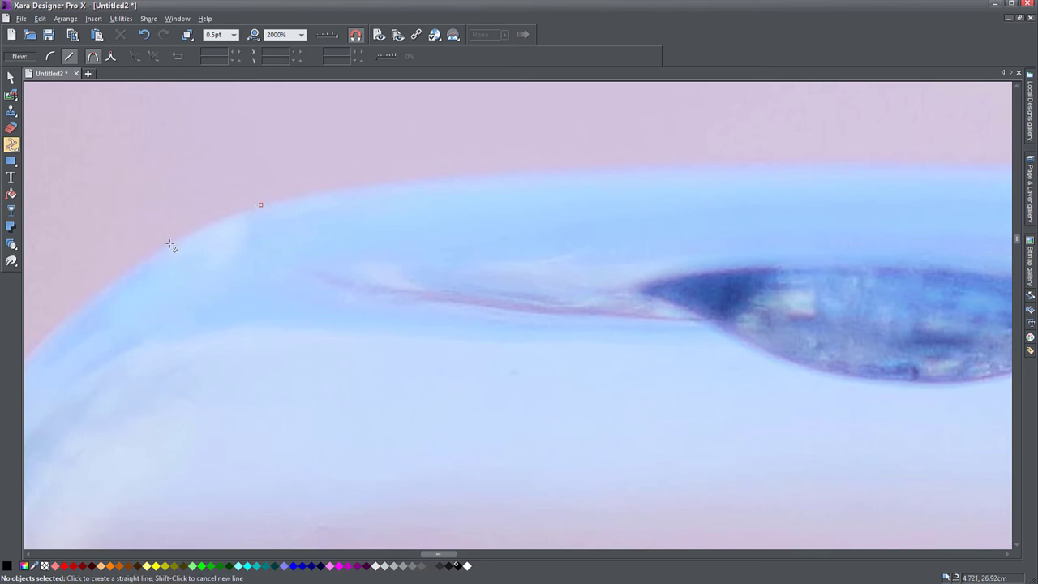
pyautogui.click(859, 165)
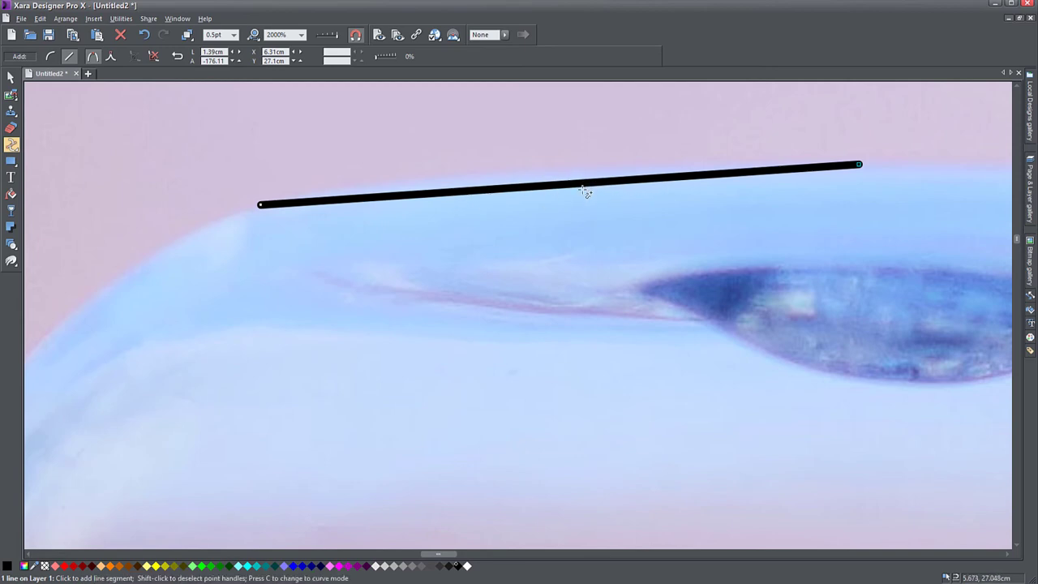
pyautogui.moveTo(583, 186); pyautogui.dragTo(560, 171)
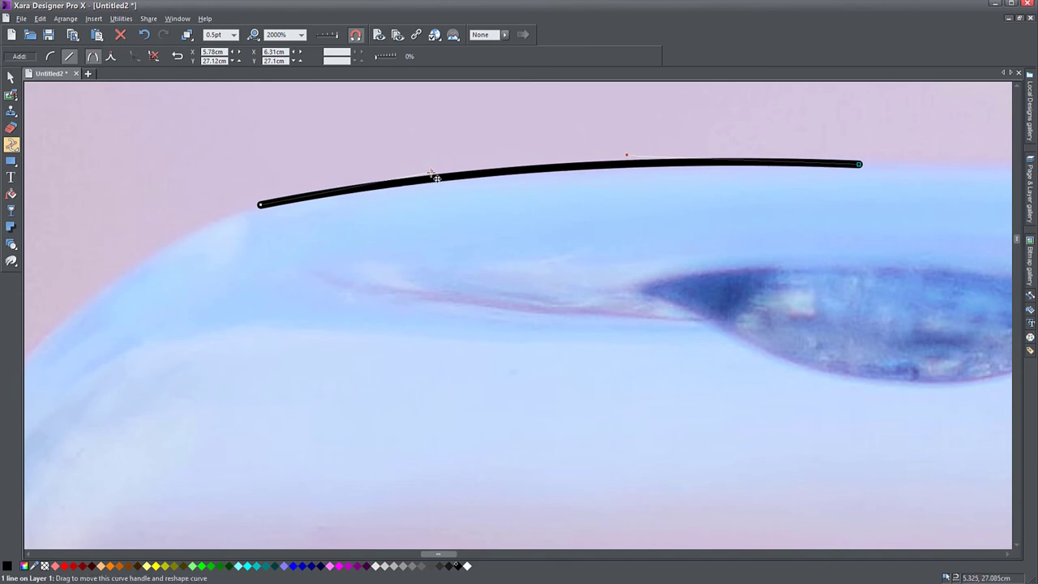
# - Try reshaping the curve with its two curve handles, and undo both changes
pyautogui.moveTo(436, 176); pyautogui.dragTo(447, 146)
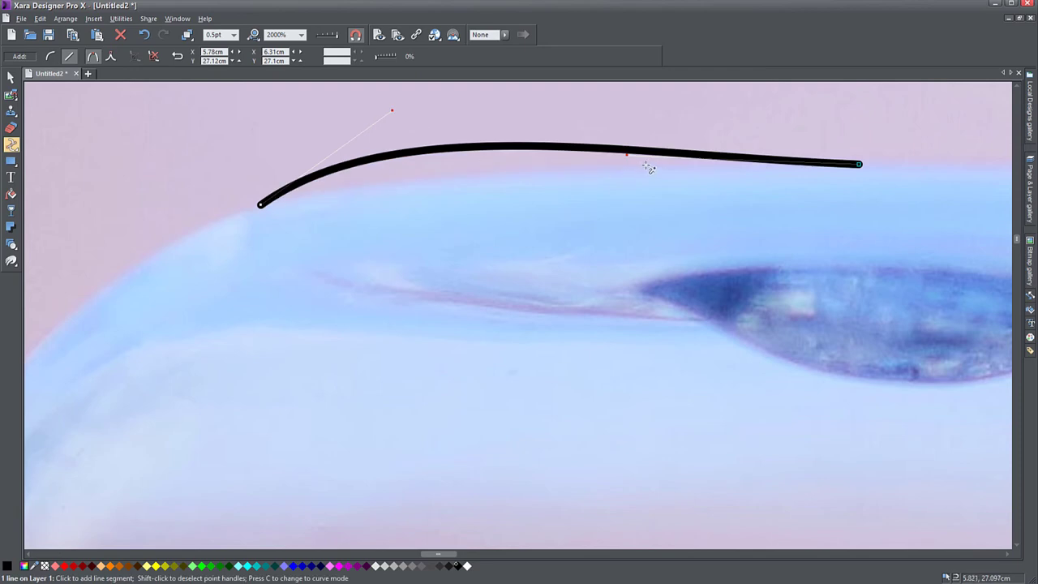
pyautogui.moveTo(631, 156); pyautogui.dragTo(640, 215)
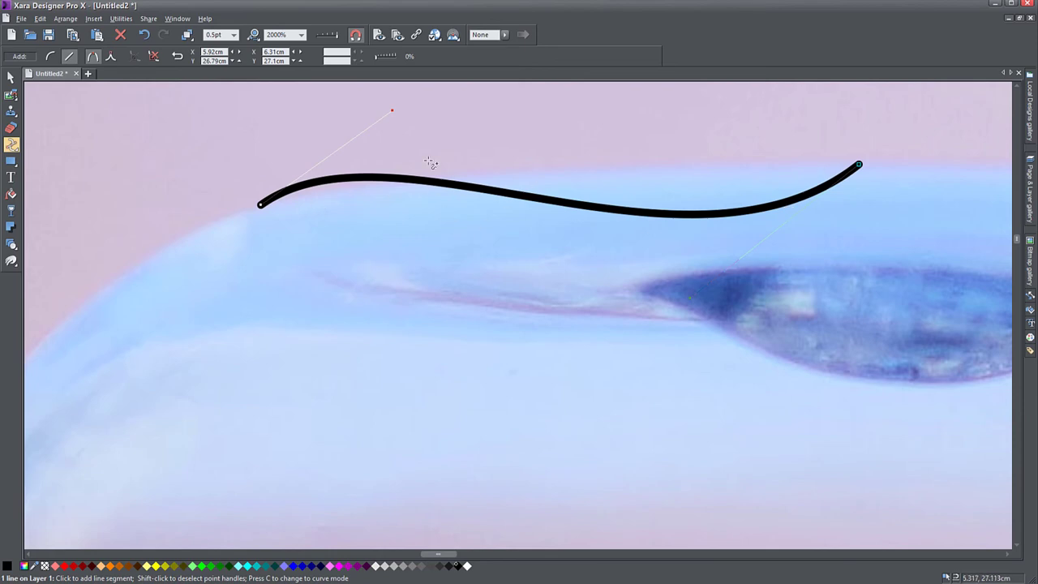
pyautogui.hotkey('ctrl', 'z')
pyautogui.hotkey('ctrl', 'z')
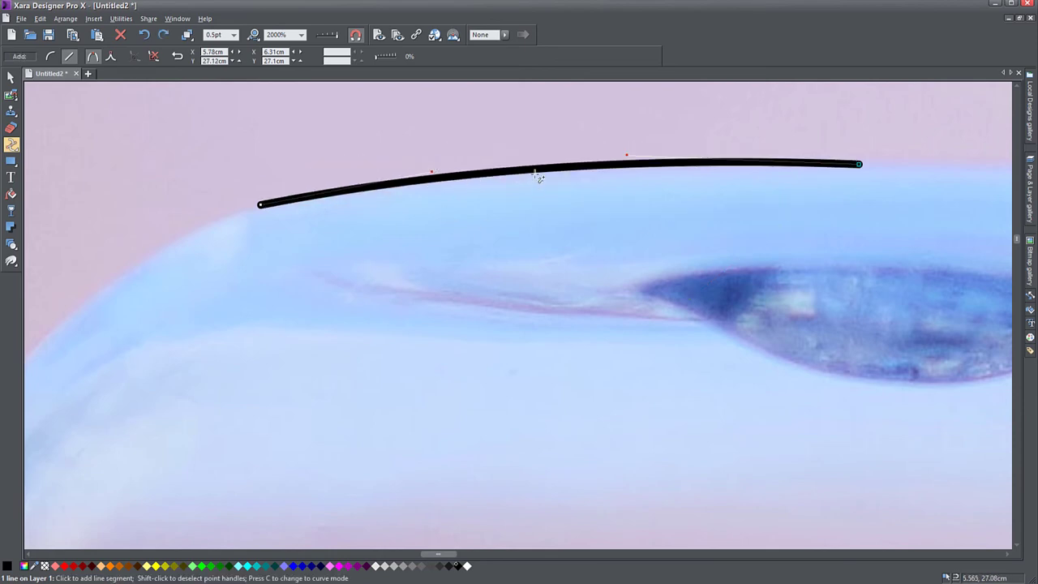
# - Extend the outline along the upper bulb's top edge with a segment about 1.5 cm long and bend it to the glass
pyautogui.scroll(-2, 543, 224)
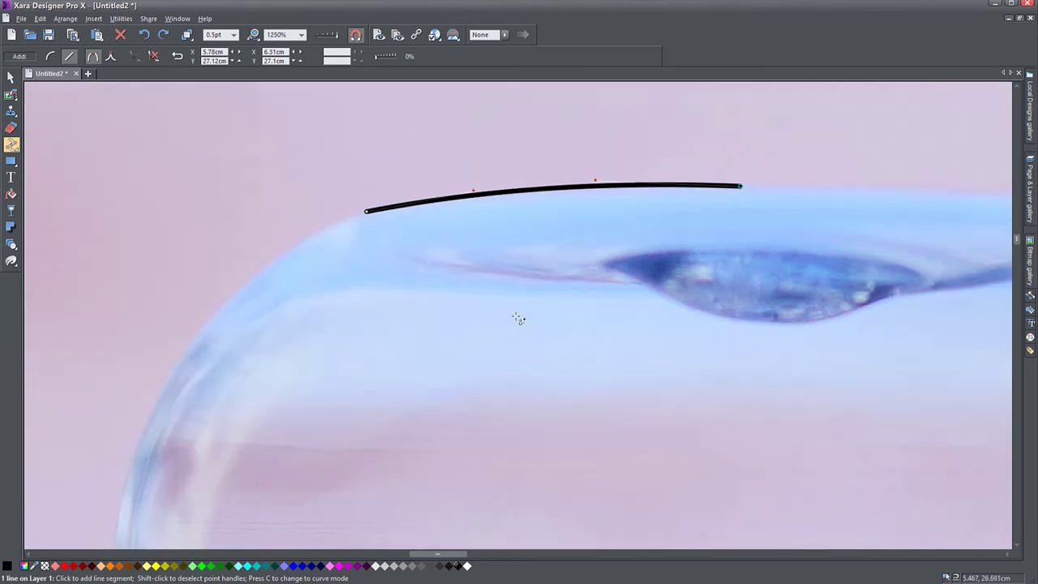
pyautogui.moveTo(567, 422); pyautogui.dragTo(378, 386)
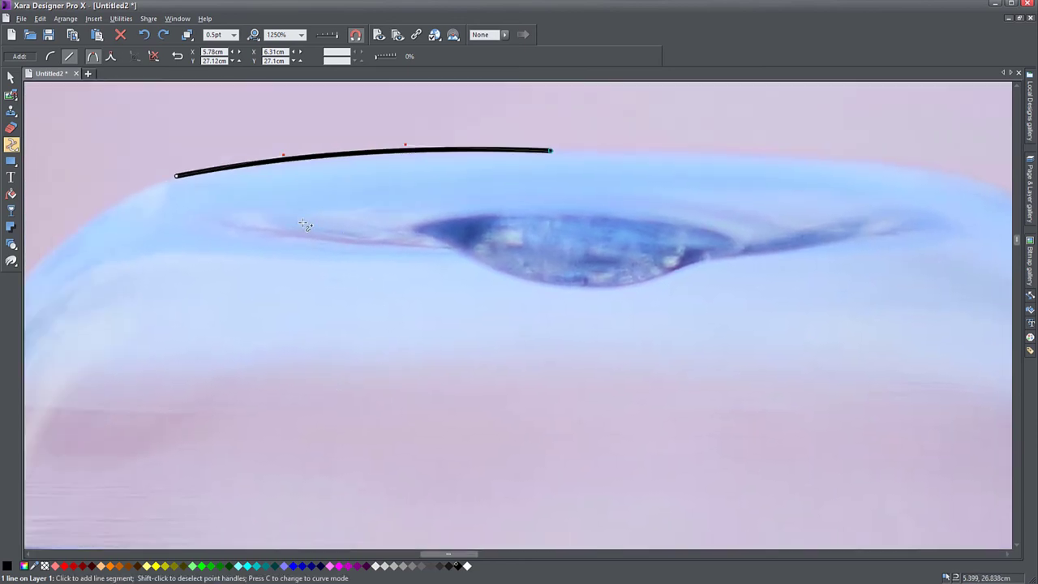
pyautogui.click(954, 172)
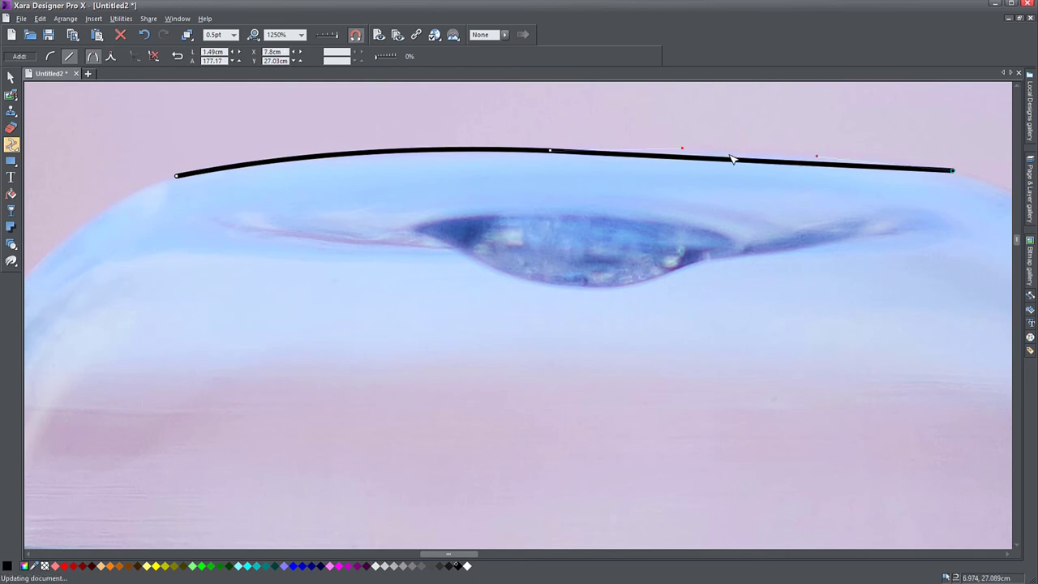
pyautogui.moveTo(764, 229)
pyautogui.mouseDown()
pyautogui.moveTo(688, 227)
pyautogui.moveTo(589, 254)
pyautogui.mouseUp()
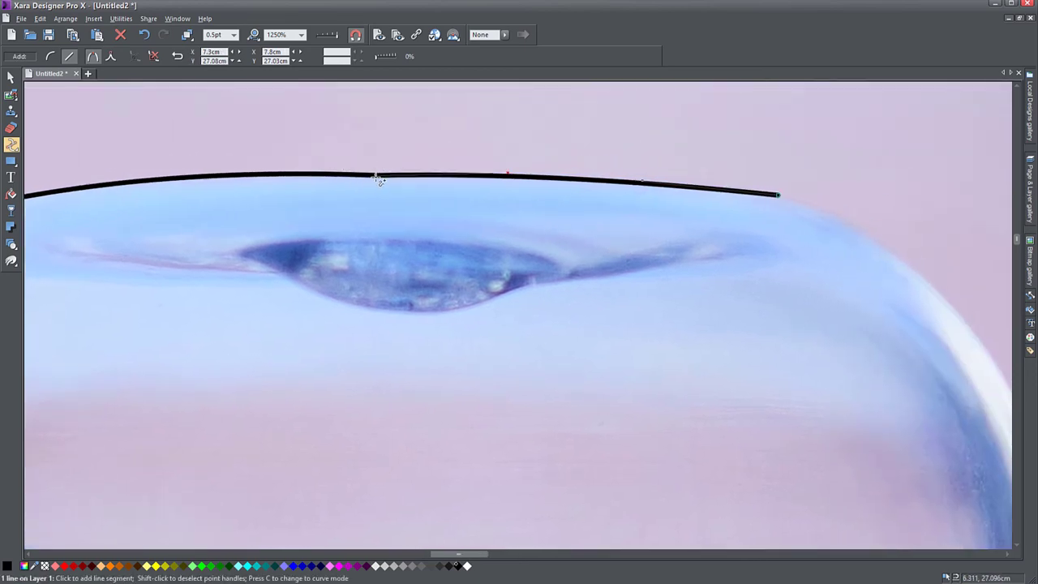
# - Trace the upper bulb's right shoulder and side with two segments, about 1.25 cm and 1.4 cm long, curved to the glass edge
pyautogui.moveTo(801, 290); pyautogui.dragTo(367, 219)
pyautogui.click(600, 351)
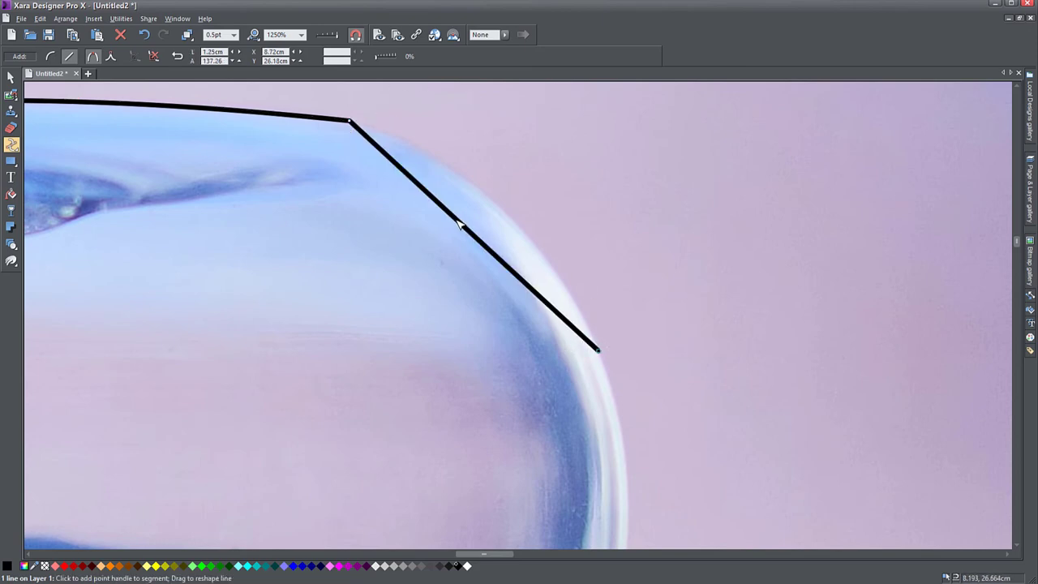
pyautogui.moveTo(458, 221); pyautogui.dragTo(488, 199)
pyautogui.scroll(-5, 514, 295)
pyautogui.click(549, 497)
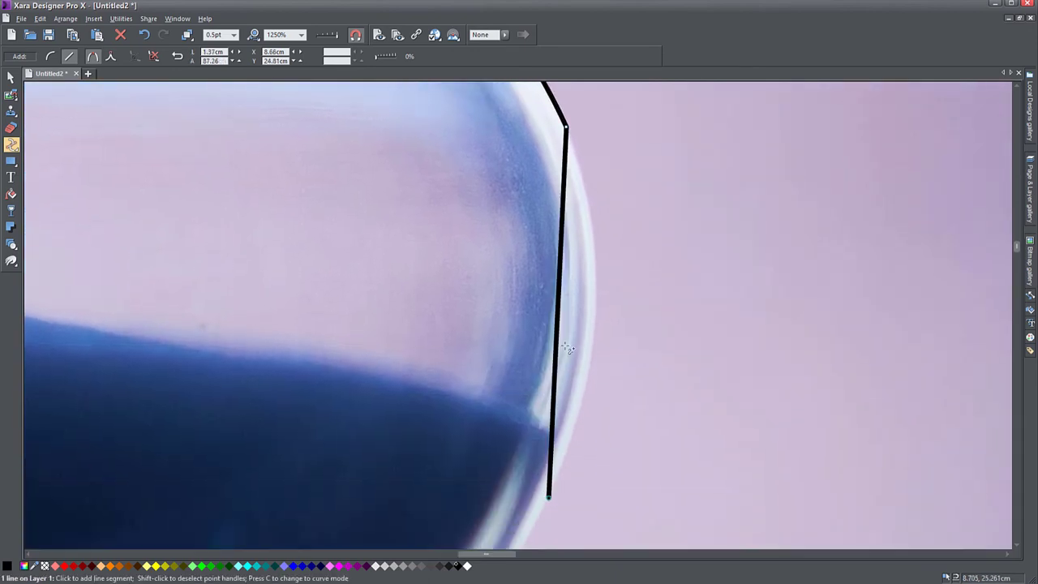
pyautogui.moveTo(560, 310); pyautogui.dragTo(601, 324)
# - Continue down the upper bulb's lower right edge toward the neck with two fitted segments, about 1.25 cm and 1 cm long
pyautogui.scroll(-5, 556, 359)
pyautogui.click(459, 497)
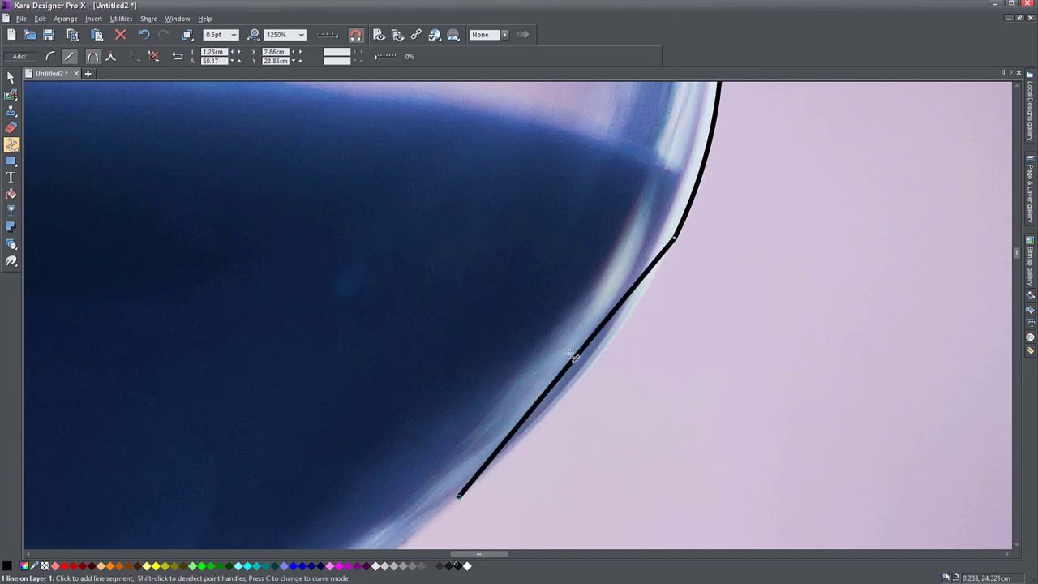
pyautogui.moveTo(576, 355); pyautogui.dragTo(596, 383)
pyautogui.scroll(-5, 722, 280)
pyautogui.click(529, 363)
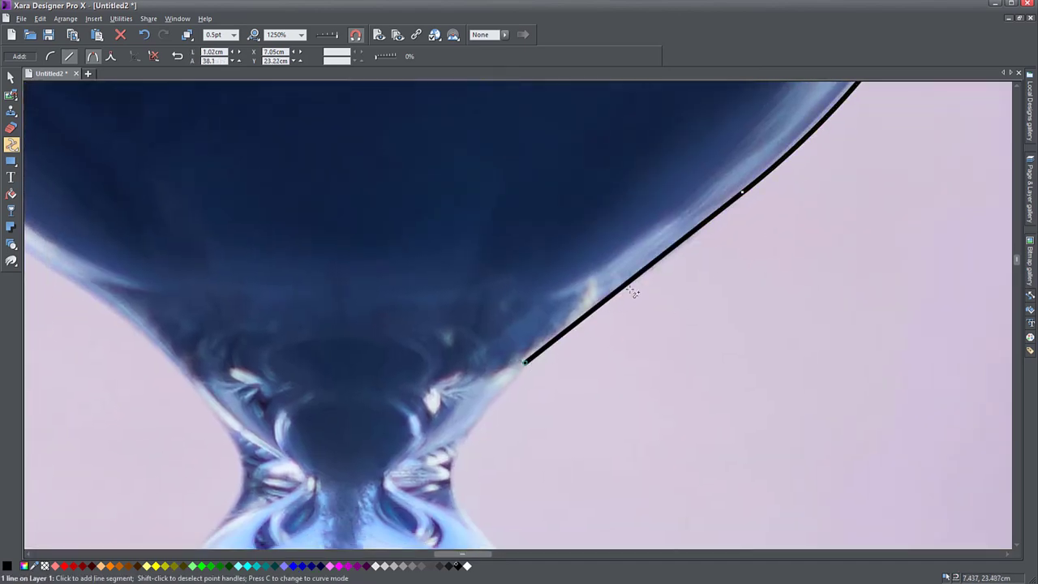
pyautogui.moveTo(637, 281); pyautogui.dragTo(636, 278)
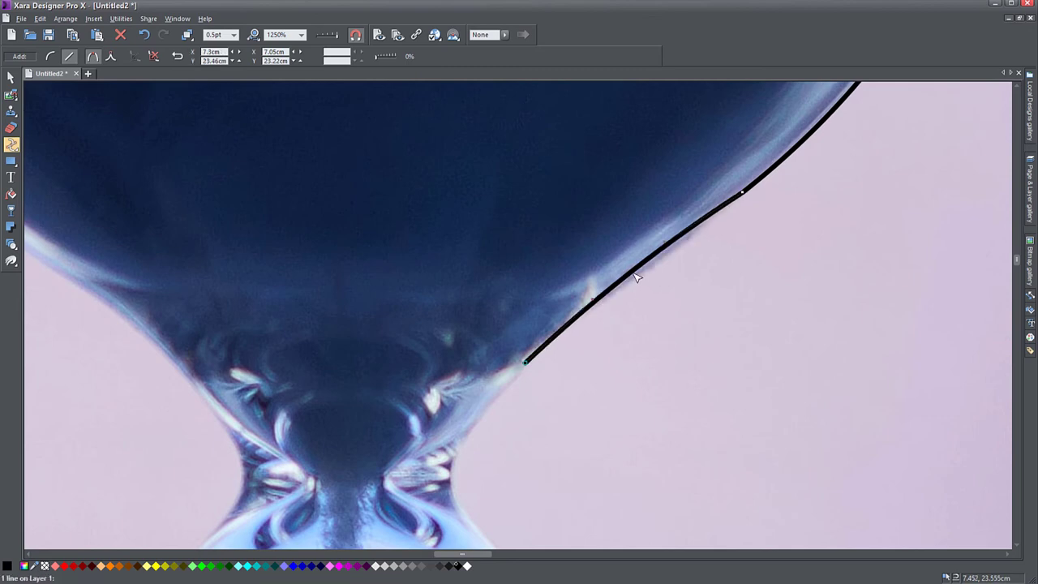
# - Trace the right side of the hourglass neck with two short segments, the second about 0.5 cm long, bent around the waist
pyautogui.click(455, 459)
pyautogui.moveTo(491, 414); pyautogui.dragTo(483, 409)
pyautogui.moveTo(503, 472); pyautogui.dragTo(445, 266)
pyautogui.click(456, 363)
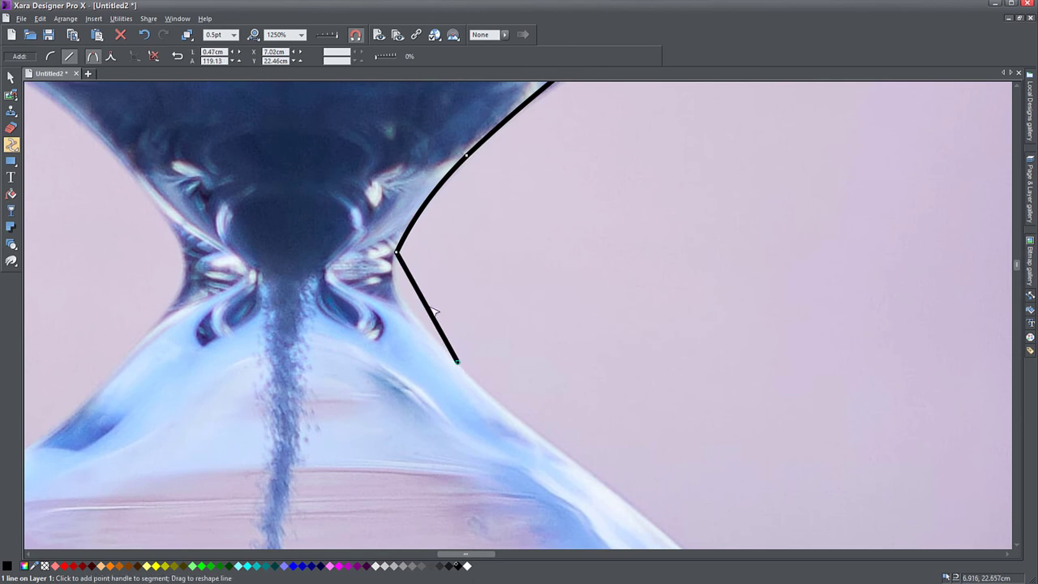
pyautogui.moveTo(430, 306); pyautogui.dragTo(406, 309)
# - Add a straight segment about 1.4 cm long below the neck, plus a curved one over the lower bulb's right shoulder
pyautogui.moveTo(481, 446); pyautogui.dragTo(329, 274)
pyautogui.click(588, 424)
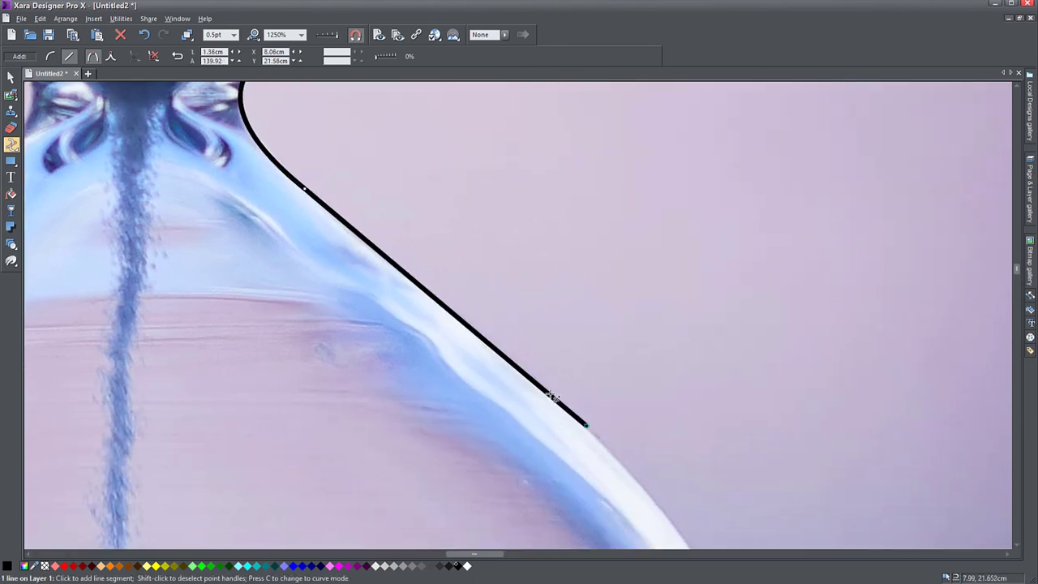
pyautogui.moveTo(572, 481); pyautogui.dragTo(342, 184)
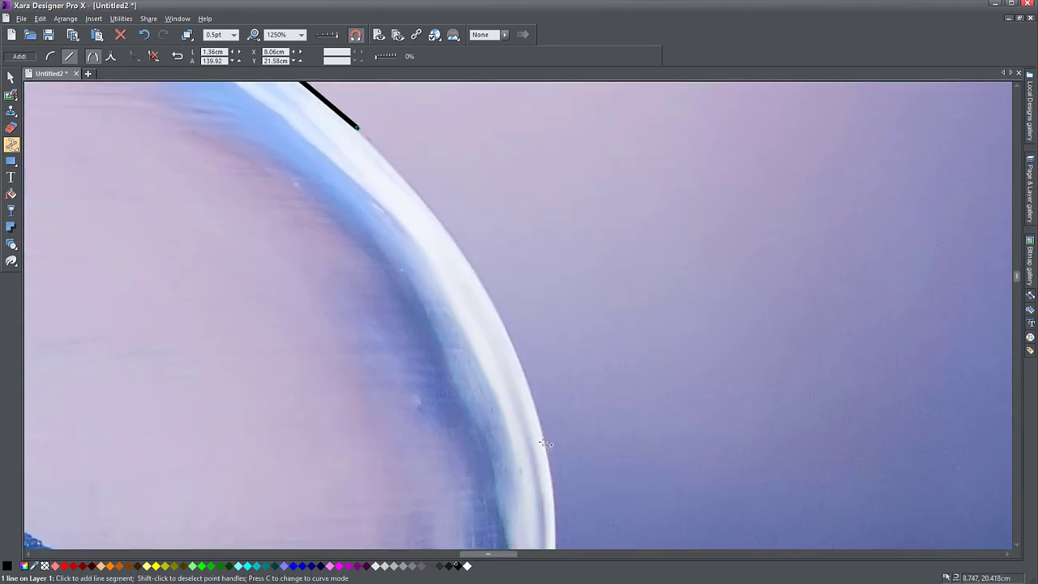
pyautogui.click(544, 441)
pyautogui.moveTo(461, 299); pyautogui.dragTo(494, 301)
# - Trace the lower bulb's right side down to where it meets the glass sphere, using two curved segments
pyautogui.scroll(-5, 478, 276)
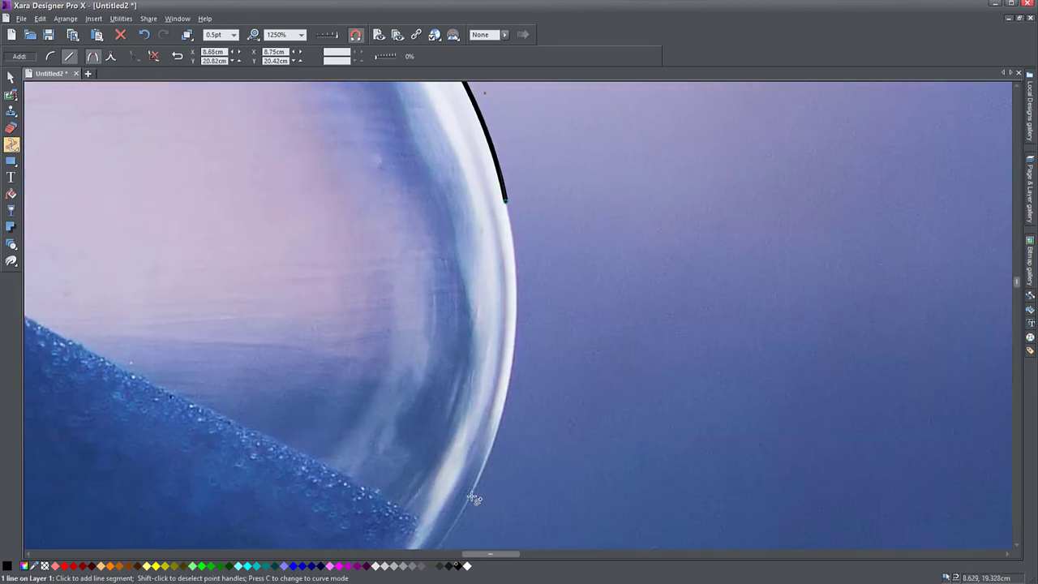
pyautogui.click(471, 495)
pyautogui.moveTo(497, 331); pyautogui.dragTo(527, 443)
pyautogui.scroll(-5, 609, 237)
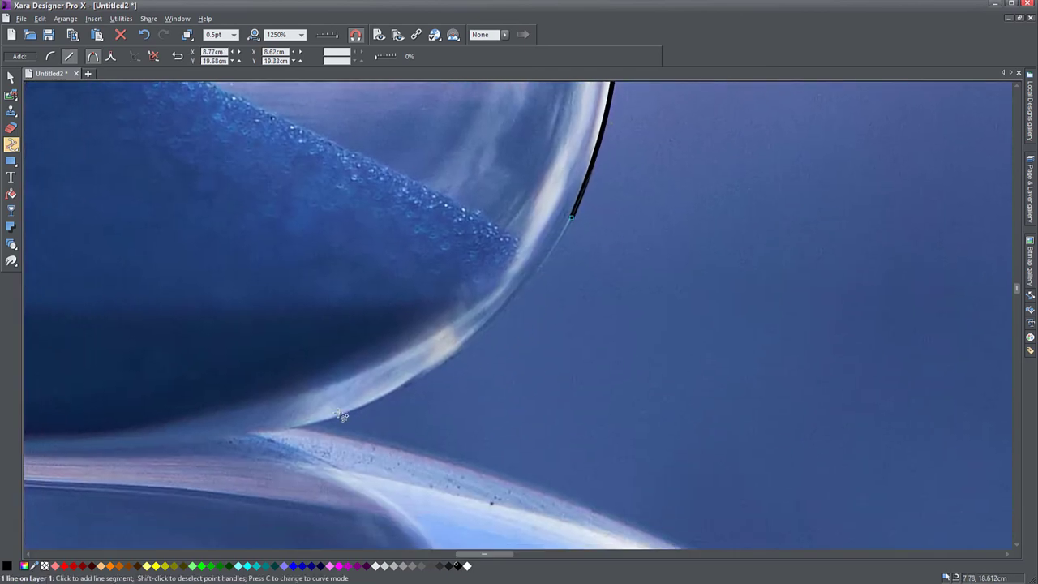
pyautogui.click(282, 428)
pyautogui.moveTo(427, 327); pyautogui.dragTo(834, 296)
# - Trace the lower bulb's base with a segment about 1.9 cm long and its lower left curve with one about 1.75 cm long
pyautogui.click(275, 319)
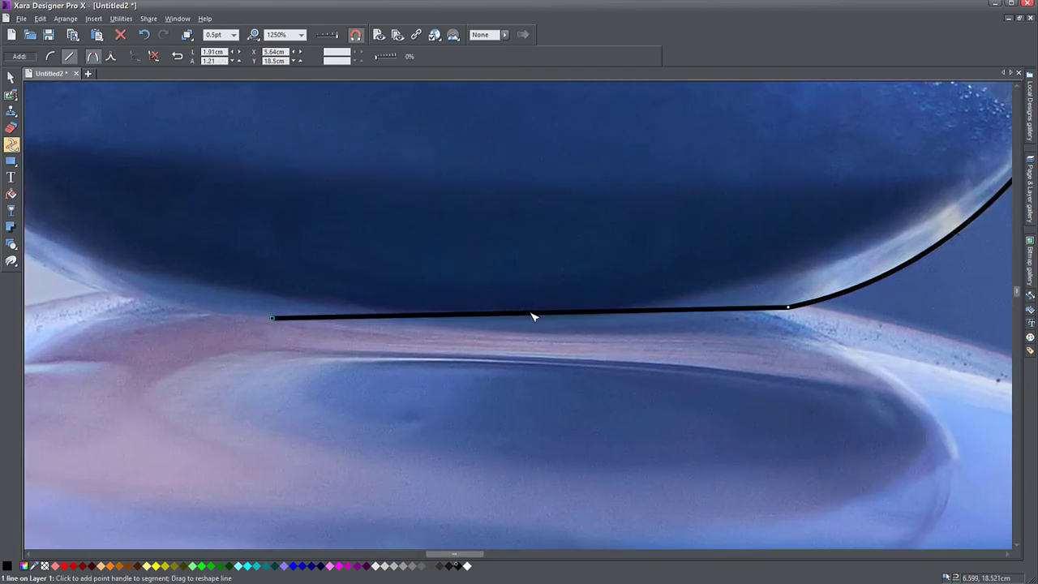
pyautogui.moveTo(533, 313); pyautogui.dragTo(531, 332)
pyautogui.moveTo(217, 294); pyautogui.dragTo(658, 362)
pyautogui.click(308, 147)
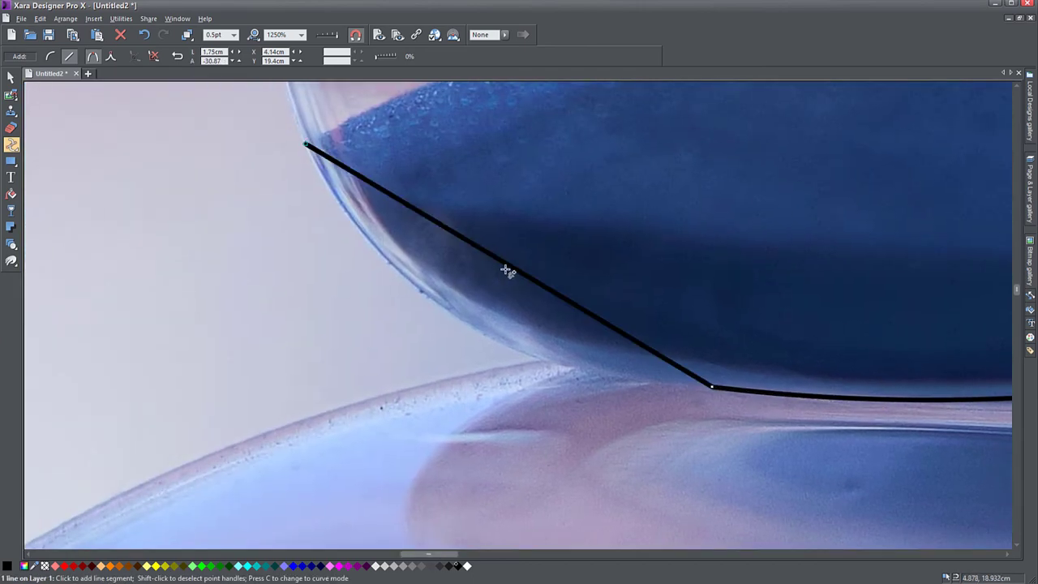
pyautogui.moveTo(505, 270); pyautogui.dragTo(424, 215)
# - Trace the lower bulb's left side and left shoulder upward with two segments curved to the glass edge
pyautogui.scroll(3, 440, 375)
pyautogui.scroll(2, 306, 133)
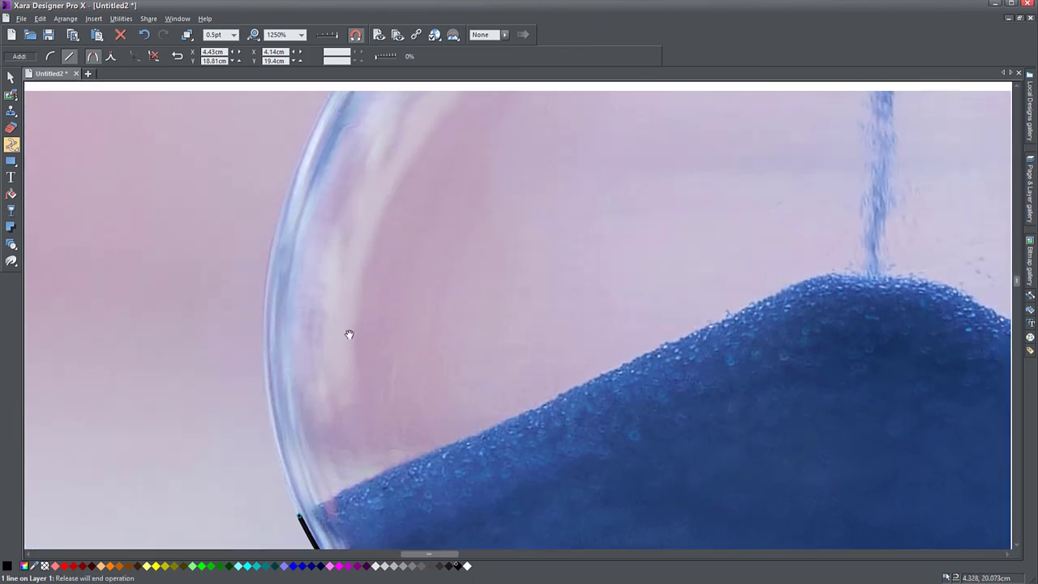
pyautogui.click(320, 111)
pyautogui.moveTo(309, 318); pyautogui.dragTo(268, 303)
pyautogui.scroll(5, 364, 457)
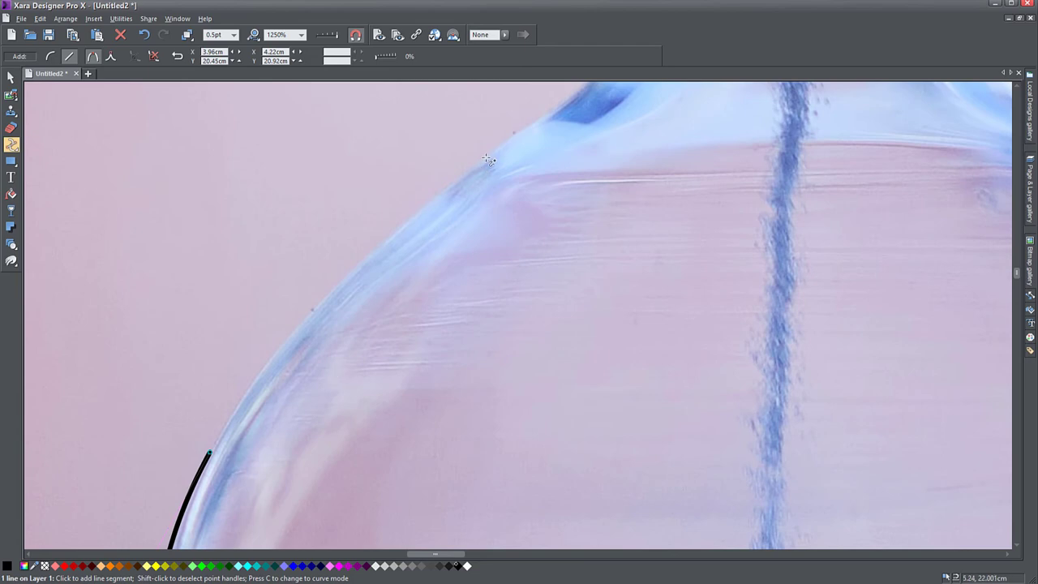
pyautogui.click(487, 158)
pyautogui.moveTo(359, 296); pyautogui.dragTo(336, 296)
# - Trace the left side of the neck with two segments, about 1 cm and 0.5 cm long, bent to follow the waist
pyautogui.moveTo(562, 146); pyautogui.dragTo(319, 467)
pyautogui.click(438, 302)
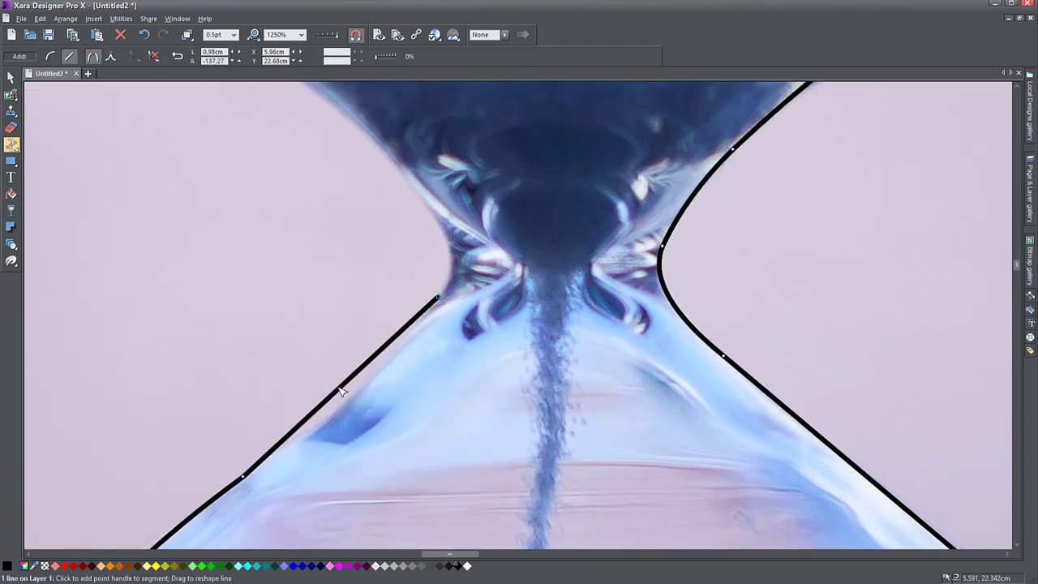
pyautogui.moveTo(342, 391); pyautogui.dragTo(372, 380)
pyautogui.click(389, 159)
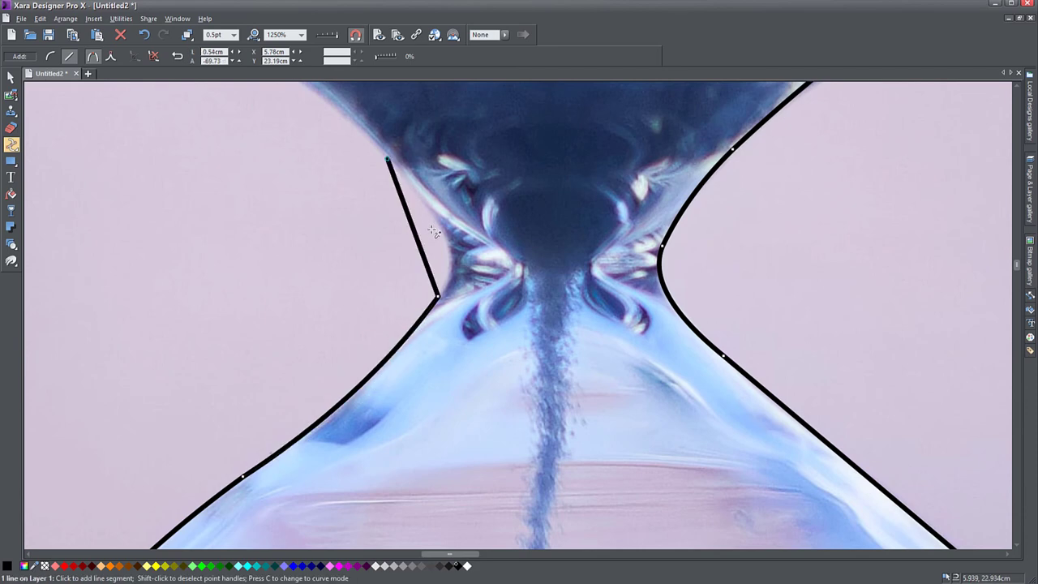
pyautogui.moveTo(416, 233); pyautogui.dragTo(450, 241)
# - Add a segment about 1.6 cm long along the upper bulb's lower left edge and reshape its curve to fit the glass
pyautogui.moveTo(327, 146); pyautogui.dragTo(528, 484)
pyautogui.click(263, 218)
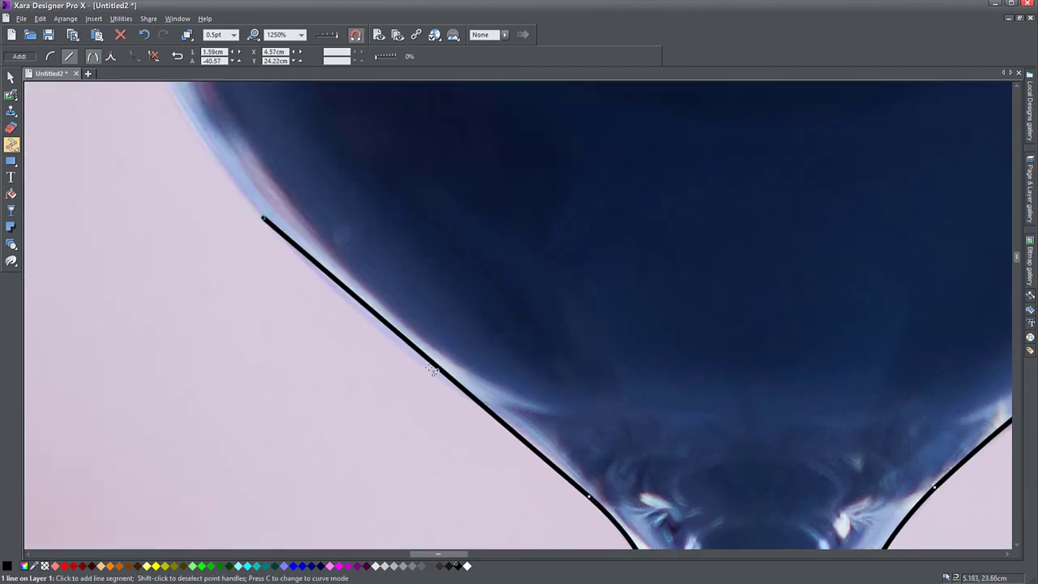
pyautogui.moveTo(431, 366); pyautogui.dragTo(384, 374)
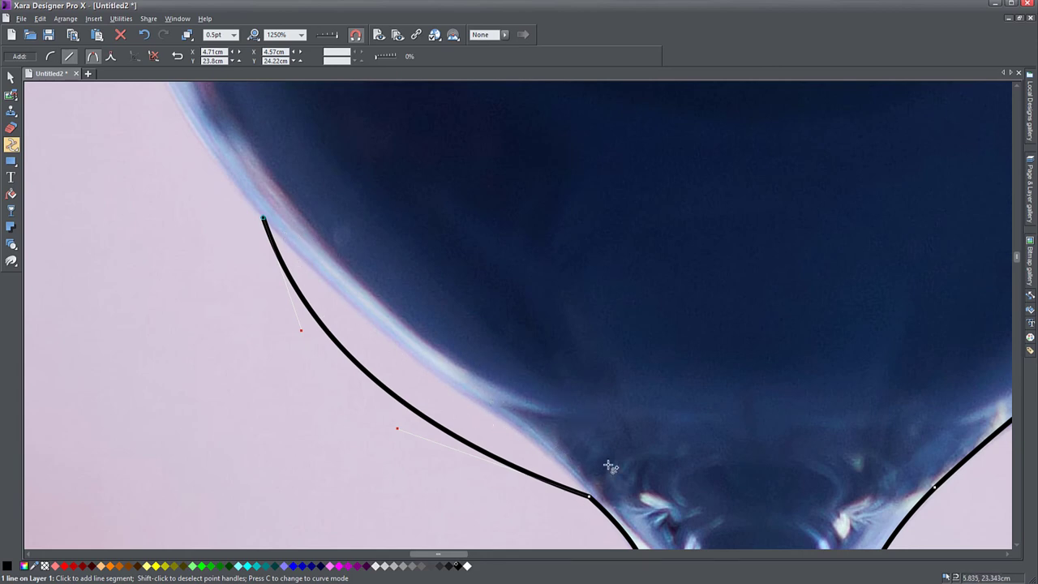
pyautogui.moveTo(369, 366); pyautogui.dragTo(413, 360)
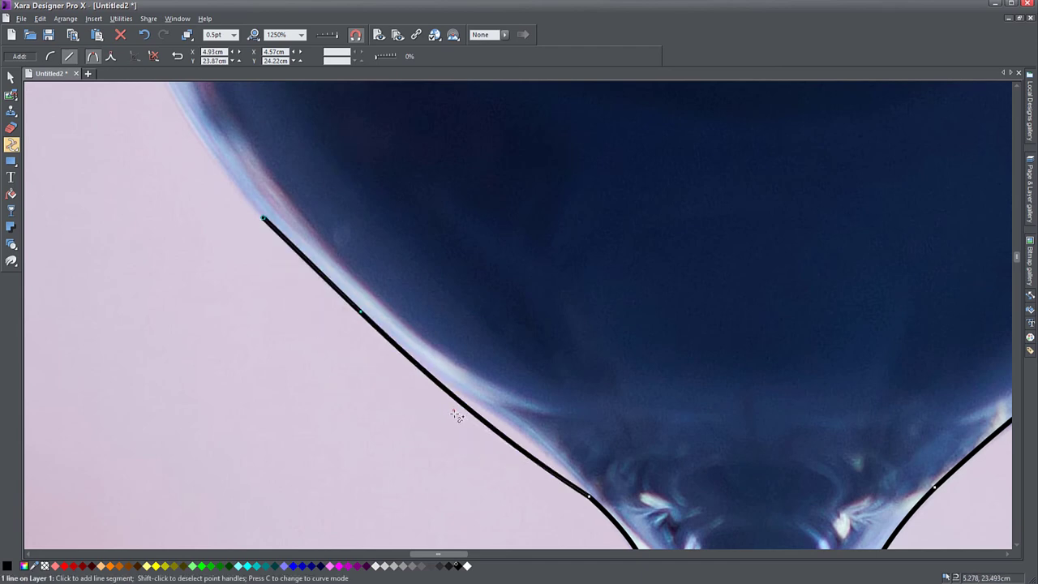
pyautogui.moveTo(454, 410); pyautogui.dragTo(525, 423)
pyautogui.moveTo(364, 316); pyautogui.dragTo(357, 361)
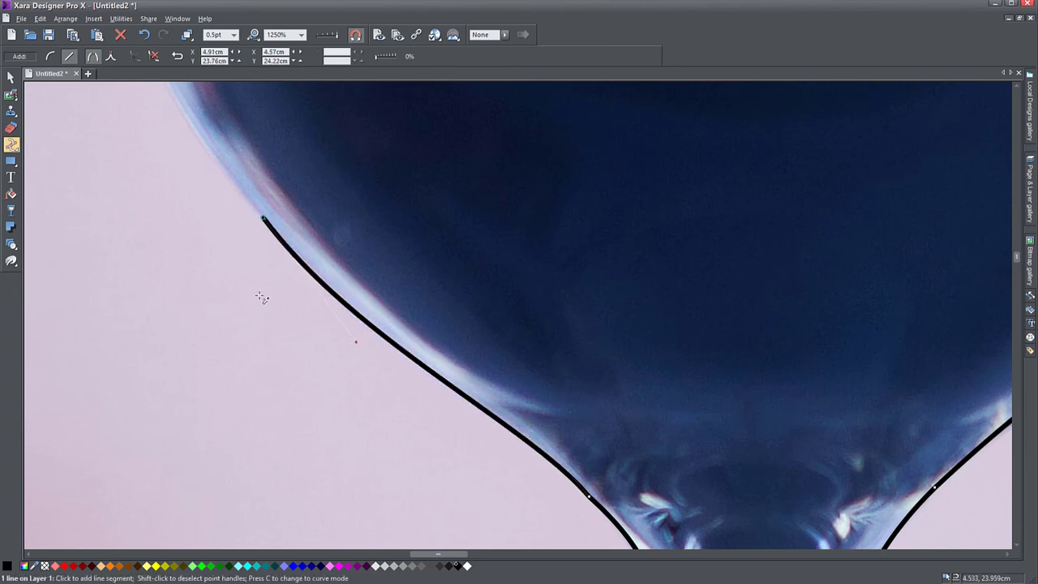
# - Trace the upper bulb's left side up to the shoulder with two curved segments, the first about 1.4 cm long
pyautogui.moveTo(355, 275); pyautogui.dragTo(463, 524)
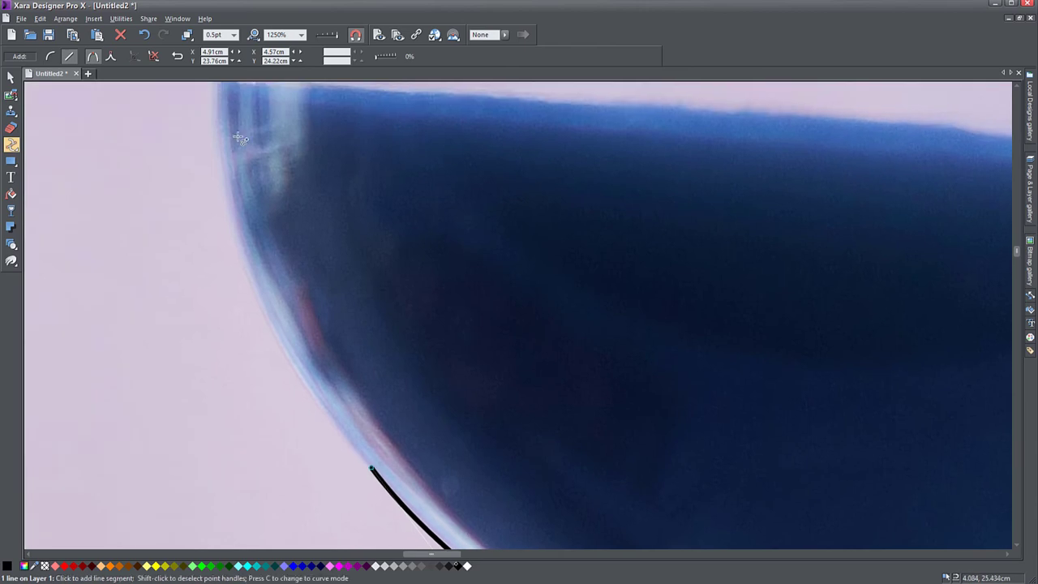
pyautogui.click(211, 114)
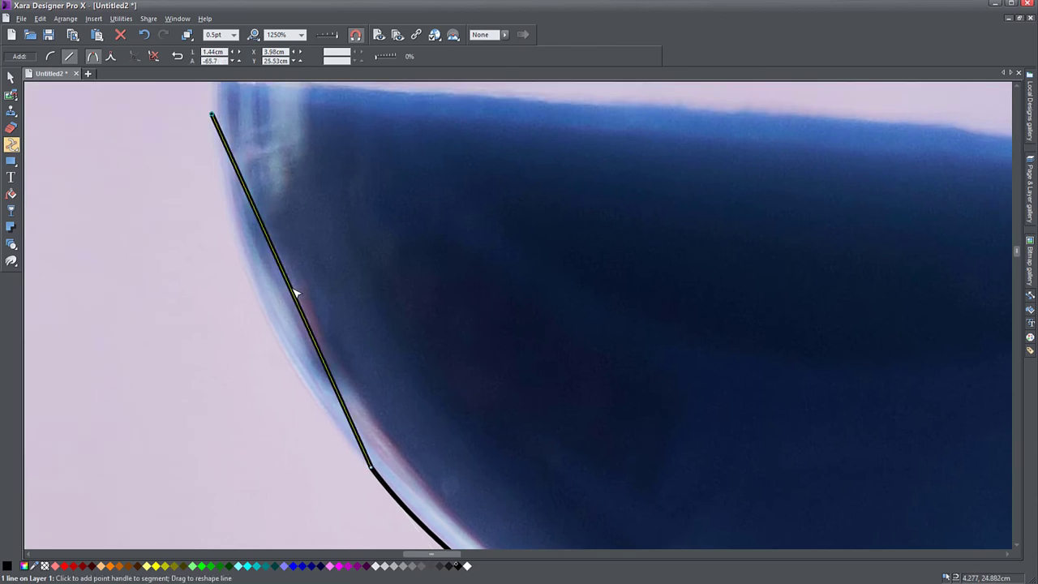
pyautogui.moveTo(294, 290); pyautogui.dragTo(264, 294)
pyautogui.moveTo(349, 225); pyautogui.dragTo(336, 523)
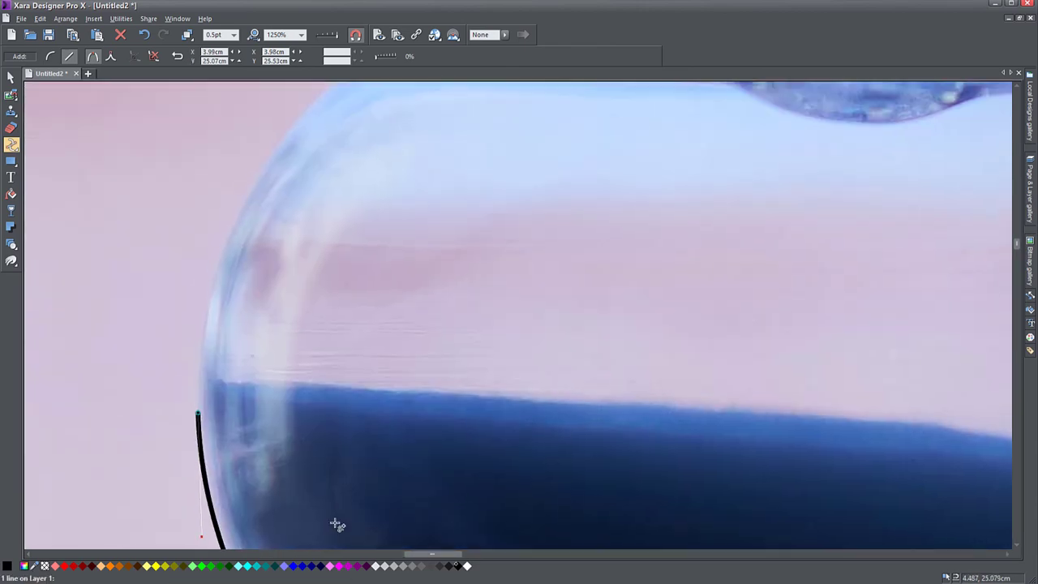
pyautogui.click(318, 97)
pyautogui.moveTo(256, 261); pyautogui.dragTo(229, 245)
# - Close the outline at its starting point with a segment about 0.6 cm long and bend it along the upper bulb's left shoulder
pyautogui.moveTo(468, 267); pyautogui.dragTo(329, 507)
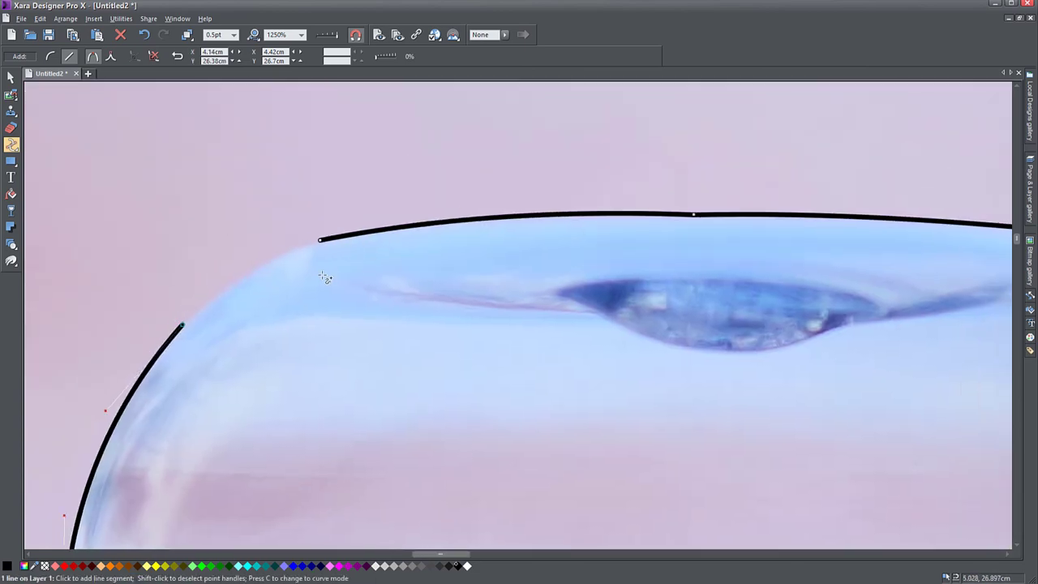
pyautogui.scroll(4, 245, 284)
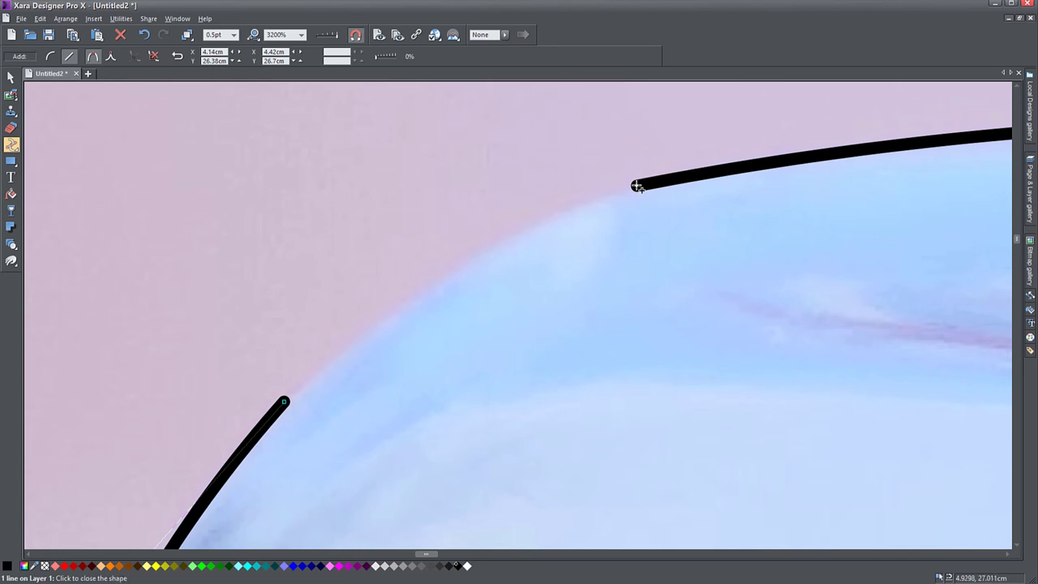
pyautogui.click(638, 186)
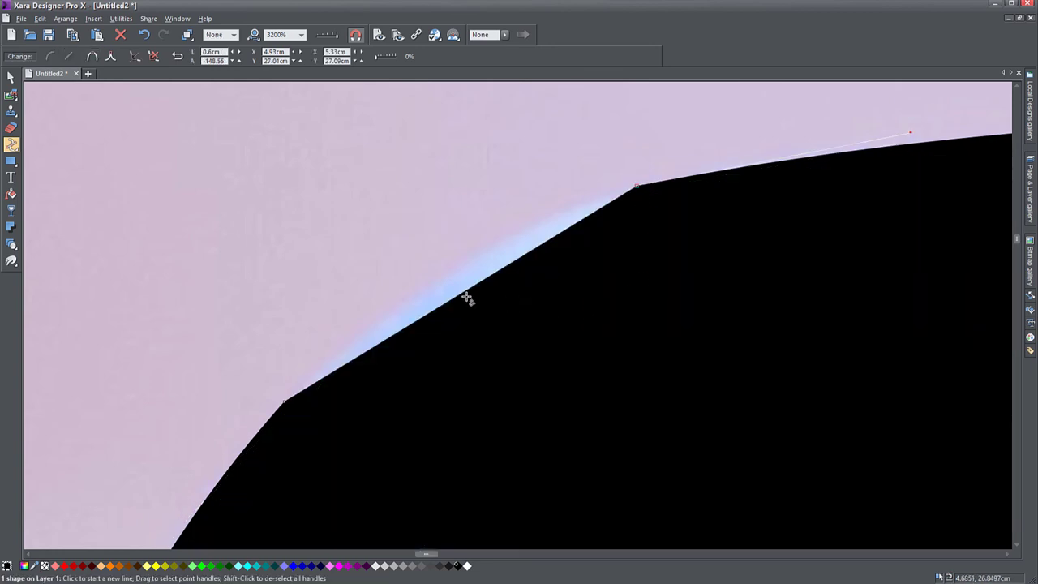
pyautogui.moveTo(467, 298); pyautogui.dragTo(452, 281)
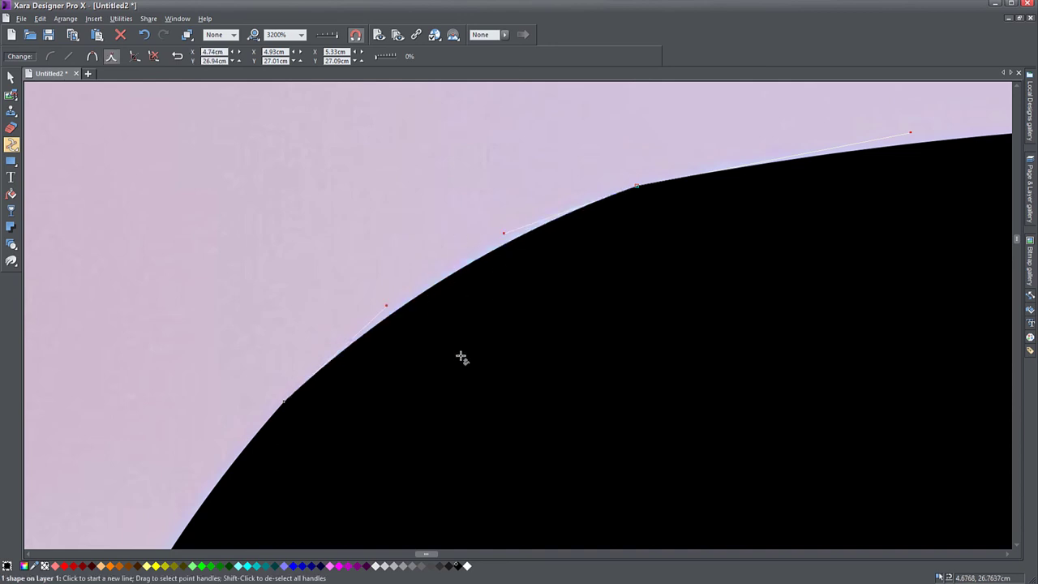
# - Cut the hourglass out by intersecting the traced black outline with the photo, and move the cut-out about 1.5 cm to the right
pyautogui.scroll(-8, 461, 357)
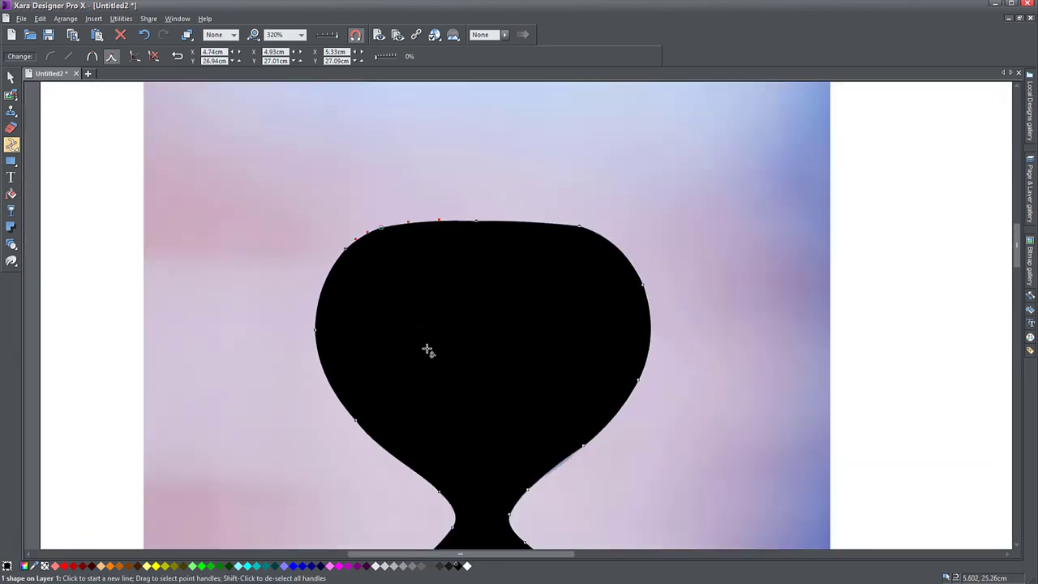
pyautogui.scroll(-2, 397, 260)
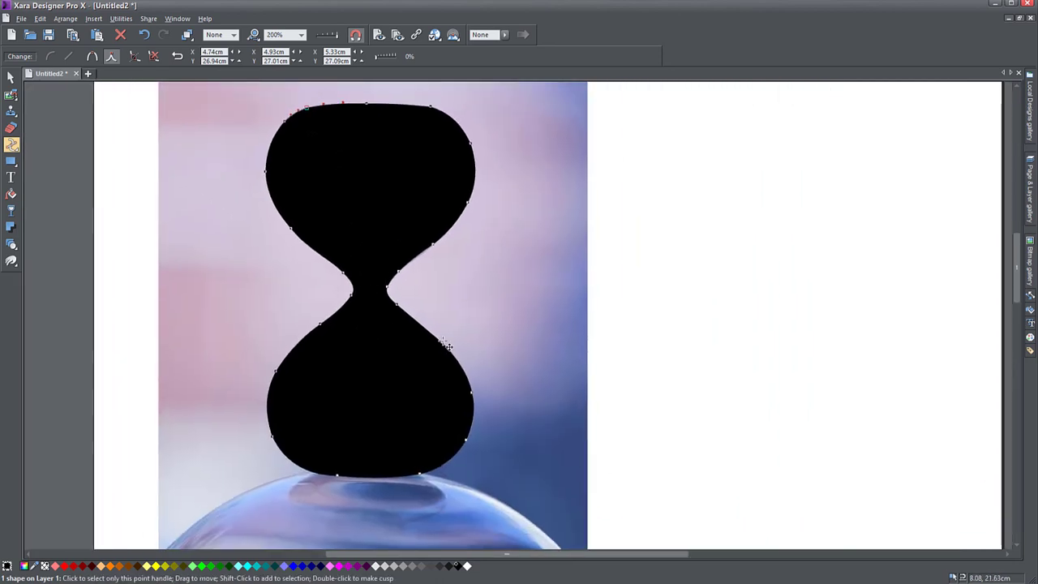
pyautogui.click(11, 76)
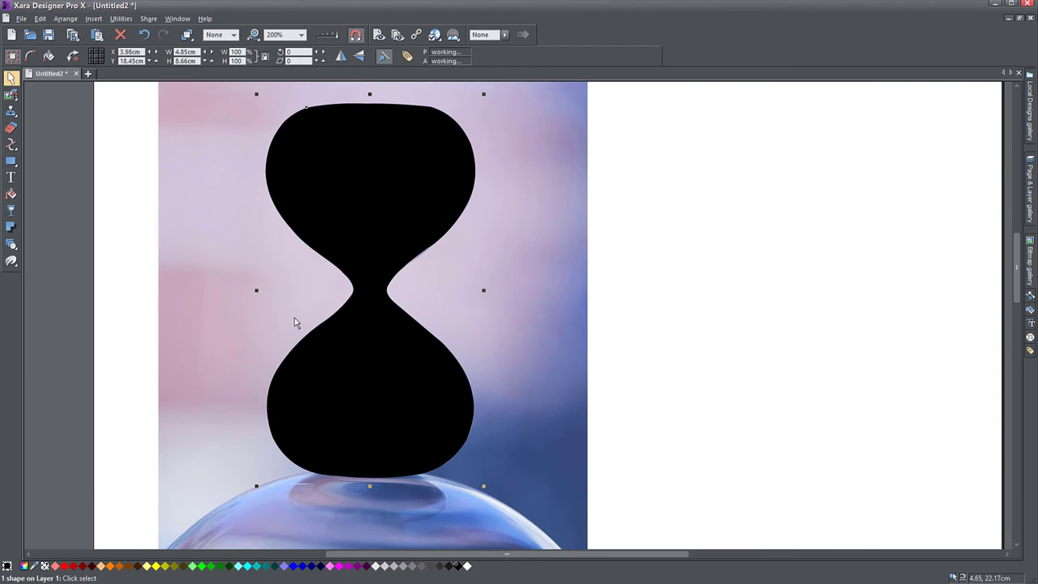
pyautogui.scroll(-1, 294, 322)
pyautogui.scroll(-1, 338, 363)
pyautogui.moveTo(335, 209); pyautogui.dragTo(349, 254)
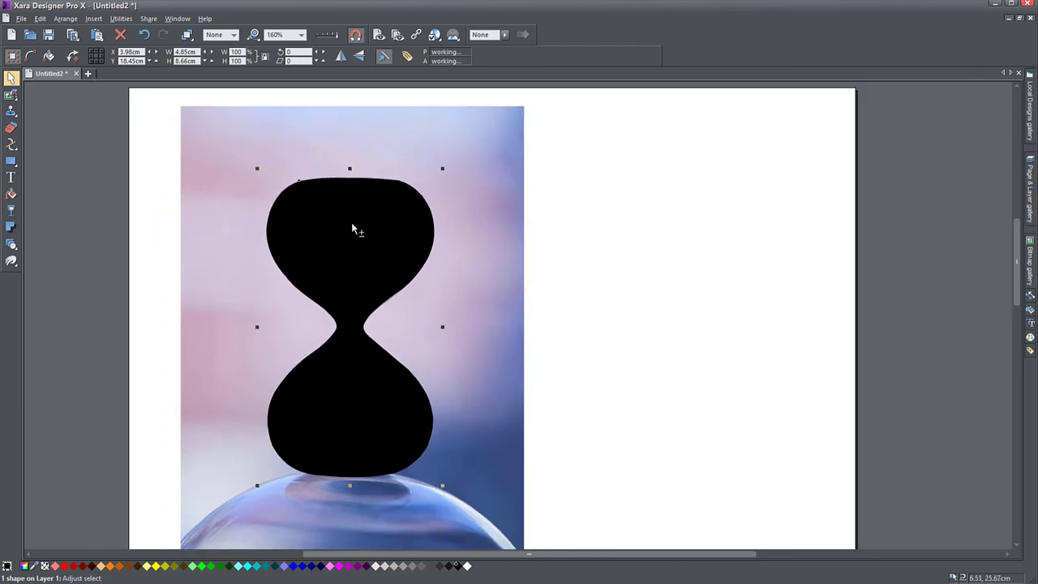
pyautogui.keyDown('shift'); pyautogui.click(301, 129); pyautogui.keyUp('shift')
pyautogui.rightClick(319, 229)
pyautogui.moveTo(365, 378)
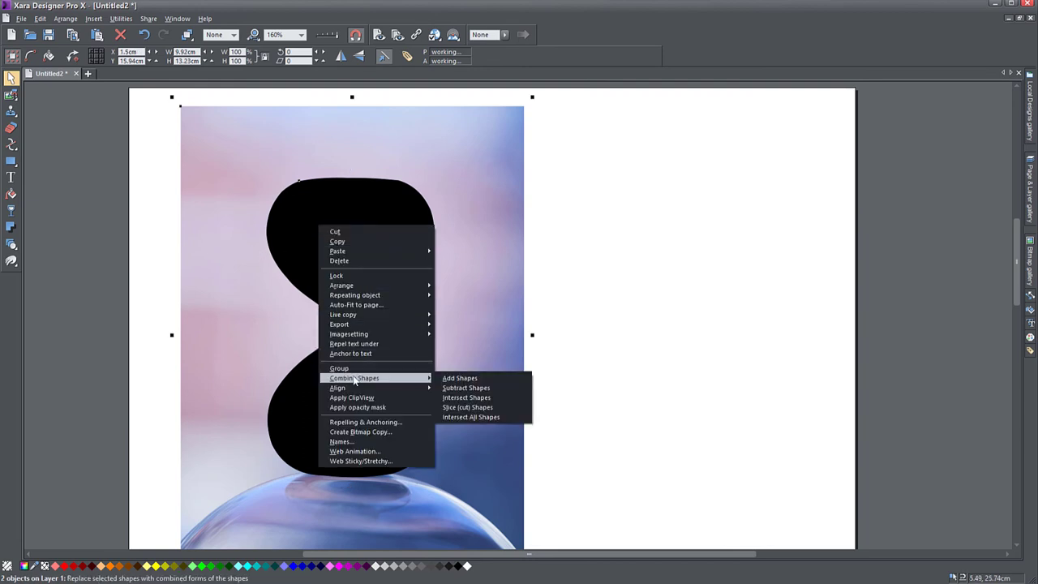
pyautogui.click(467, 397)
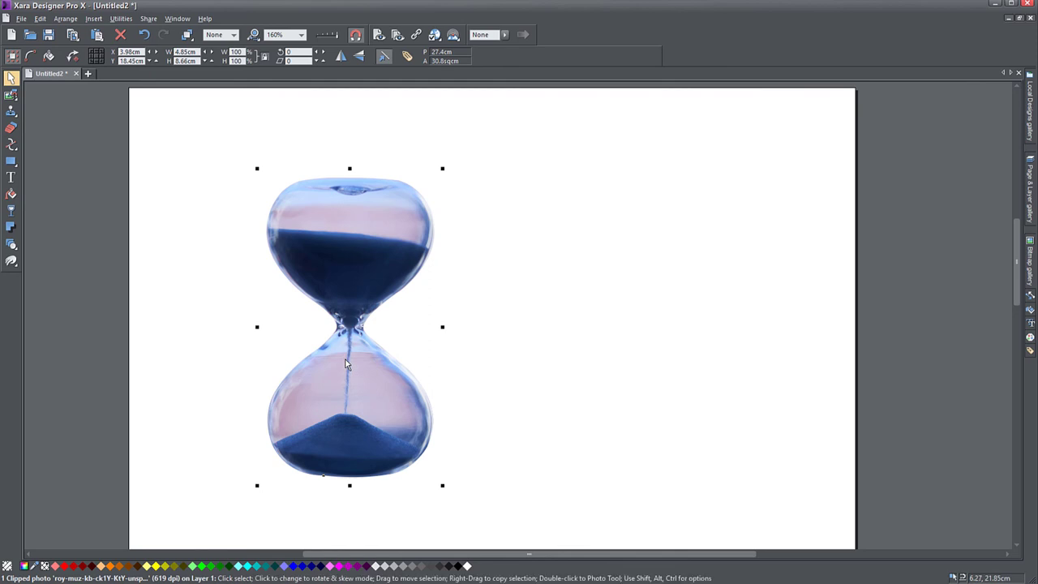
pyautogui.moveTo(344, 362); pyautogui.dragTo(243, 336)
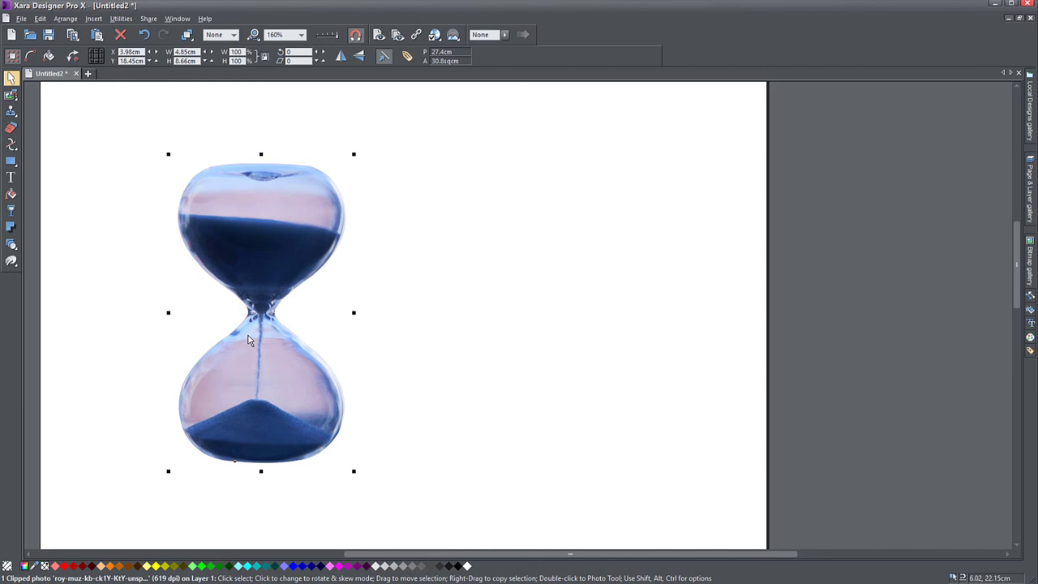
pyautogui.moveTo(269, 359); pyautogui.dragTo(328, 363)
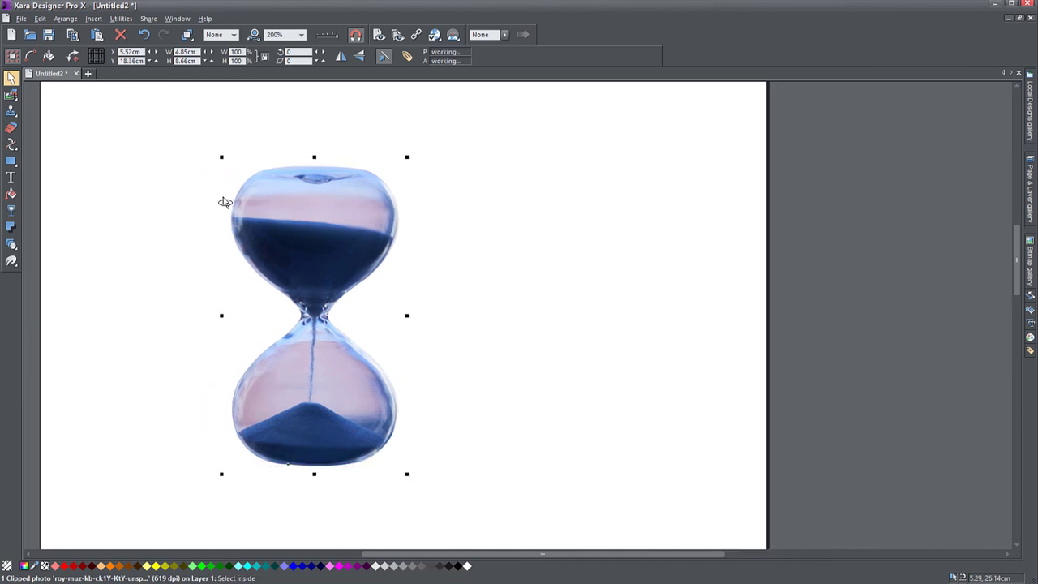
# - Examine the cut-out's edge closely around the upper bulb, from its left side across the top to the right shoulder
pyautogui.scroll(1, 225, 203)
pyautogui.scroll(4, 225, 202)
pyautogui.scroll(4, 273, 298)
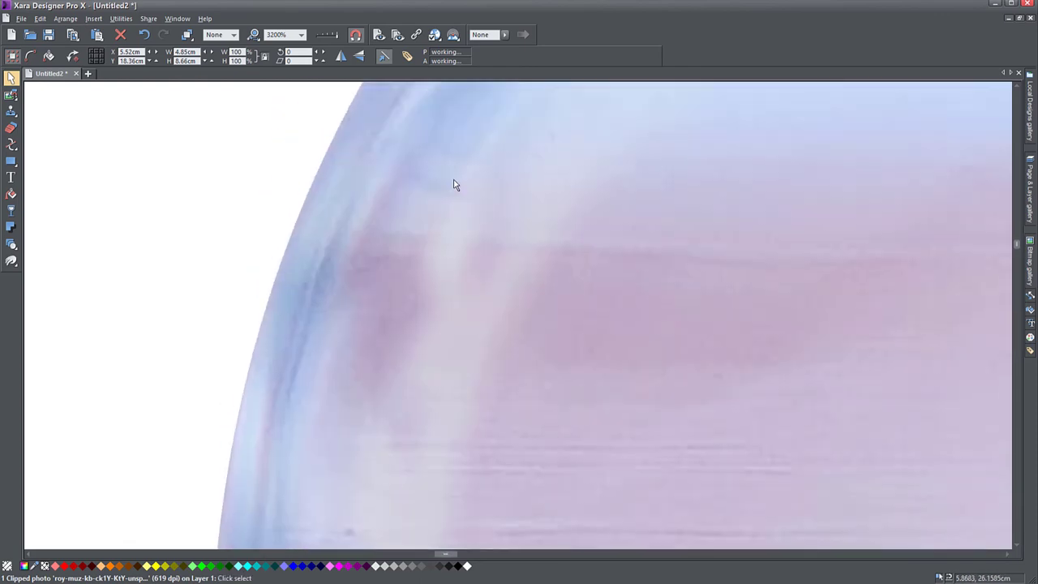
pyautogui.moveTo(454, 185); pyautogui.dragTo(196, 371)
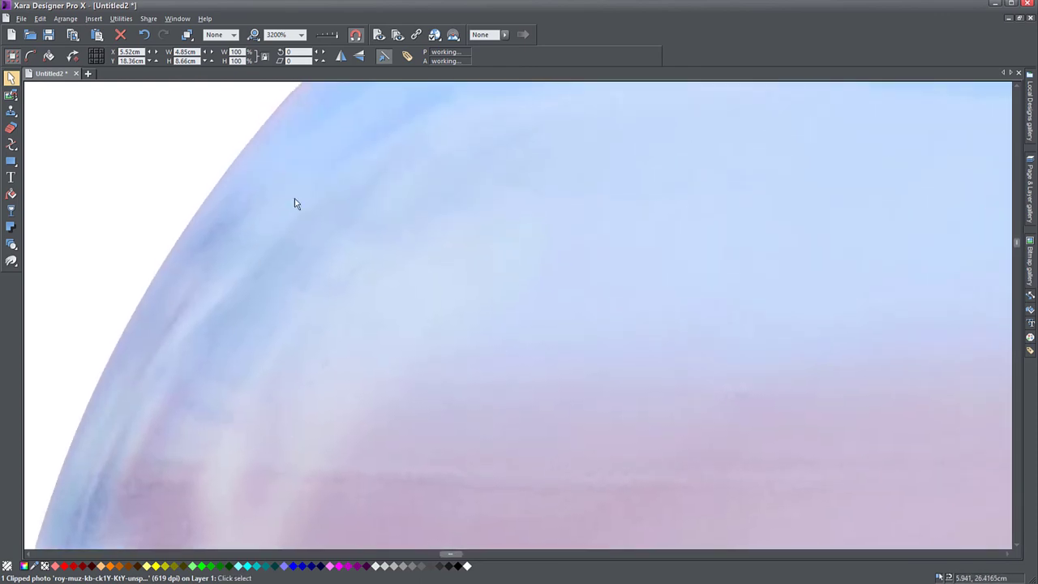
pyautogui.moveTo(324, 160); pyautogui.dragTo(275, 376)
pyautogui.moveTo(451, 216); pyautogui.dragTo(245, 325)
pyautogui.moveTo(548, 255); pyautogui.dragTo(122, 285)
pyautogui.moveTo(622, 283); pyautogui.dragTo(72, 290)
pyautogui.moveTo(588, 282); pyautogui.dragTo(220, 246)
pyautogui.scroll(-3, 387, 268)
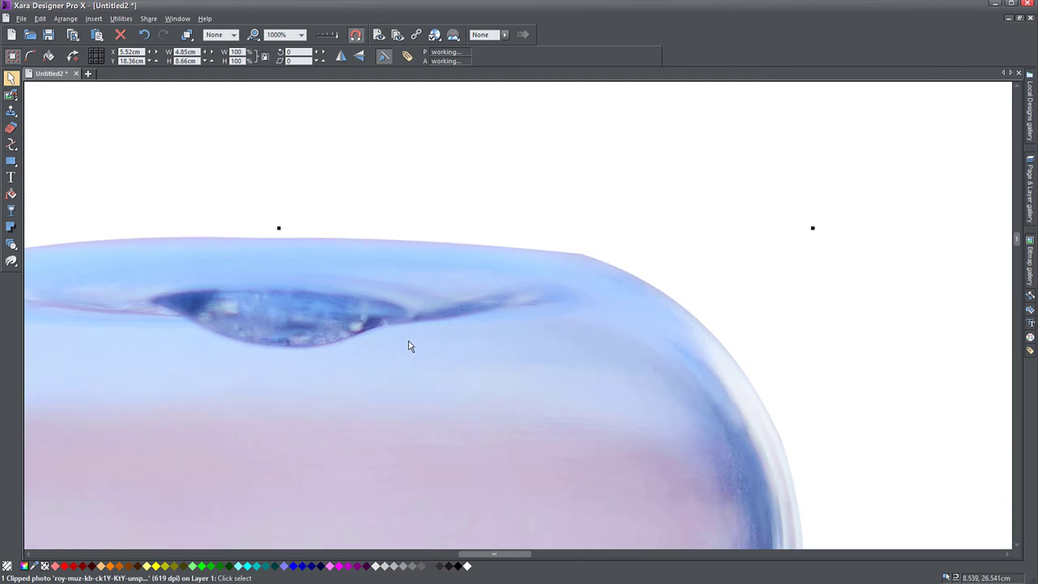
pyautogui.scroll(-3, 424, 317)
pyautogui.moveTo(440, 311); pyautogui.dragTo(450, 212)
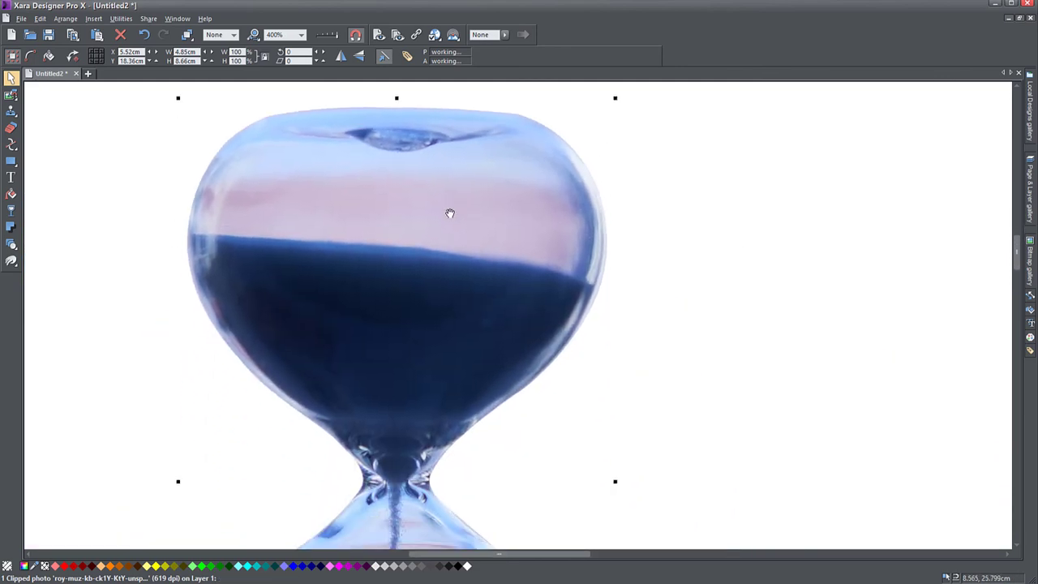
# - Reposition the cut-out hourglass and place a black rectangle of about 10.05 by 10.75 cm behind it
pyautogui.moveTo(415, 292); pyautogui.dragTo(371, 208)
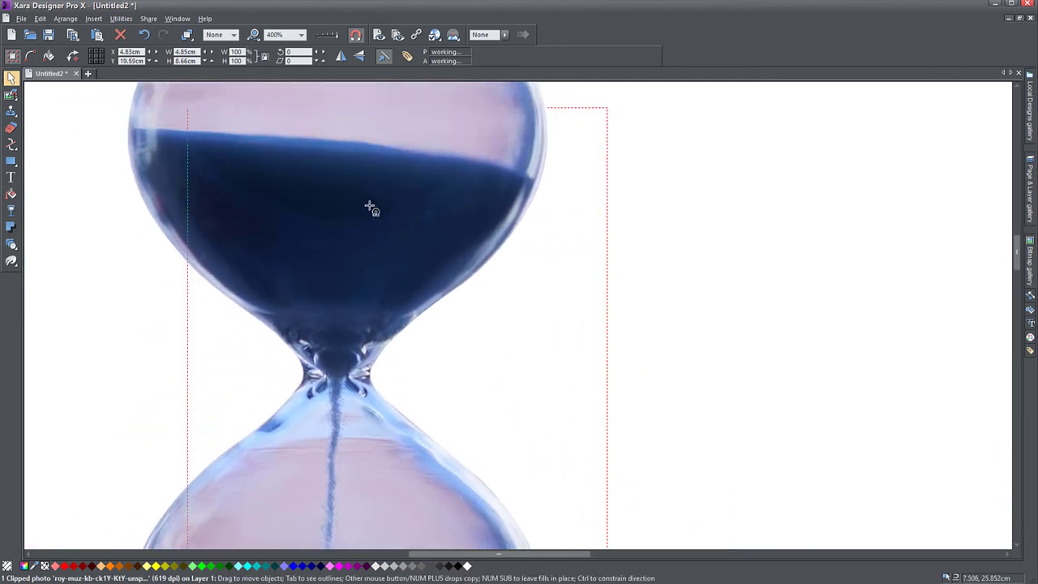
pyautogui.scroll(-3, 202, 285)
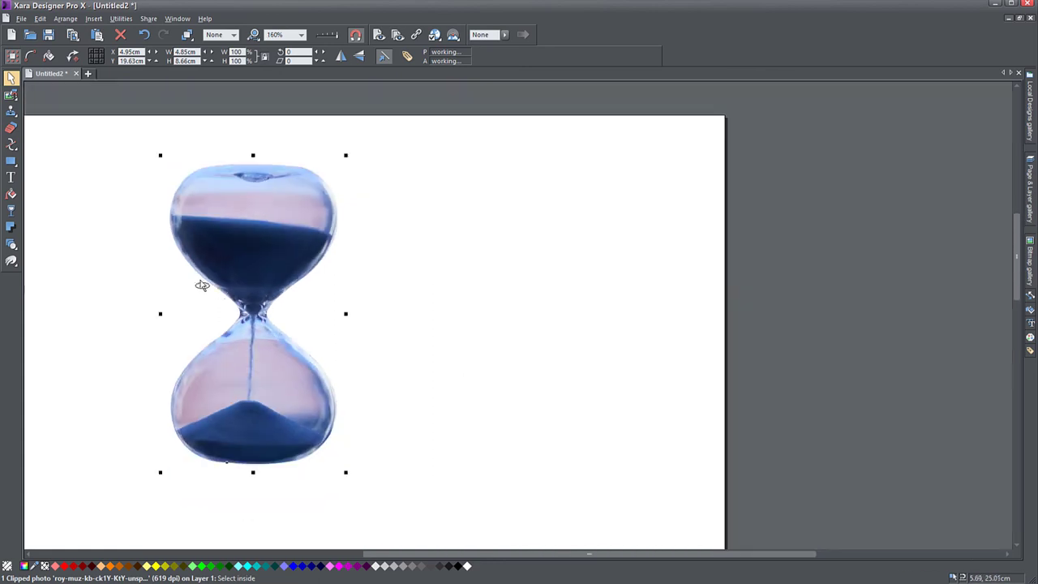
pyautogui.click(11, 160)
pyautogui.moveTo(107, 136)
pyautogui.mouseDown()
pyautogui.moveTo(308, 394)
pyautogui.moveTo(455, 507)
pyautogui.mouseUp()
pyautogui.hotkey('ctrl', 'shift', 'b')
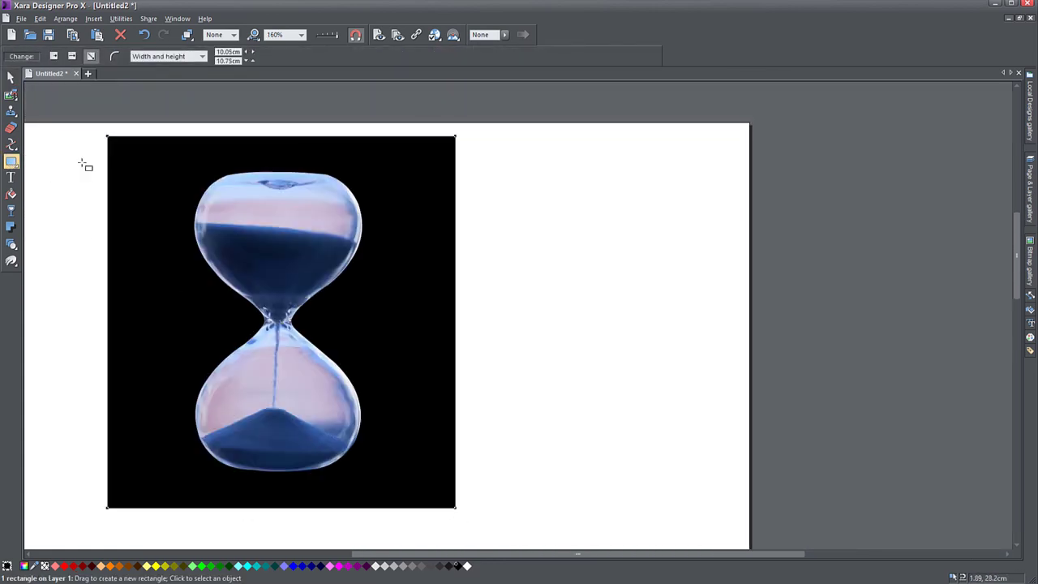
pyautogui.click(11, 76)
pyautogui.press('Escape')
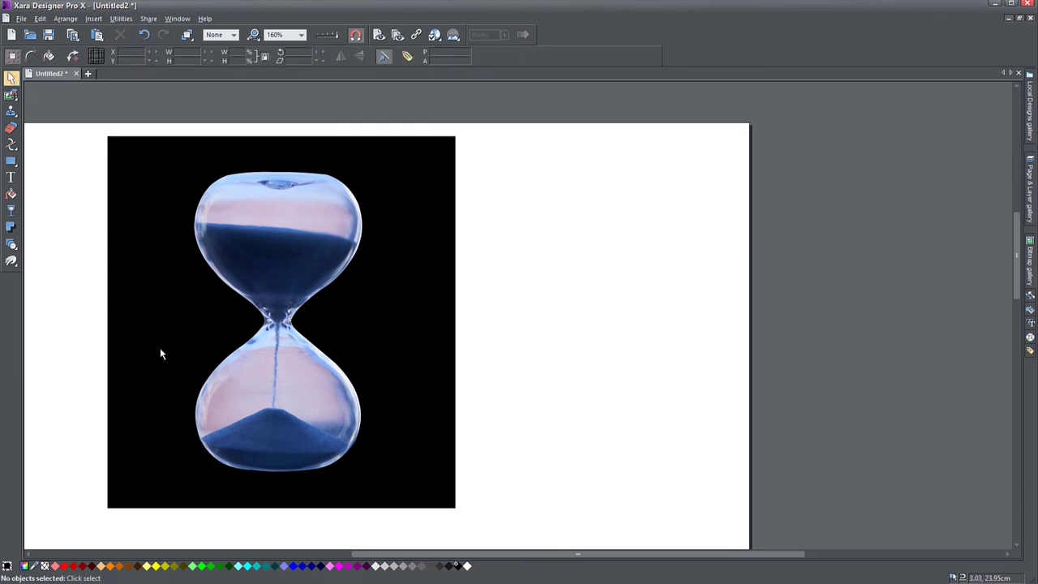
# - Paint a freehand mask over the hourglass's upper bulb down to the neck with the Mask Painter at size 40
pyautogui.moveTo(196, 368); pyautogui.dragTo(308, 373)
pyautogui.scroll(5, 356, 394)
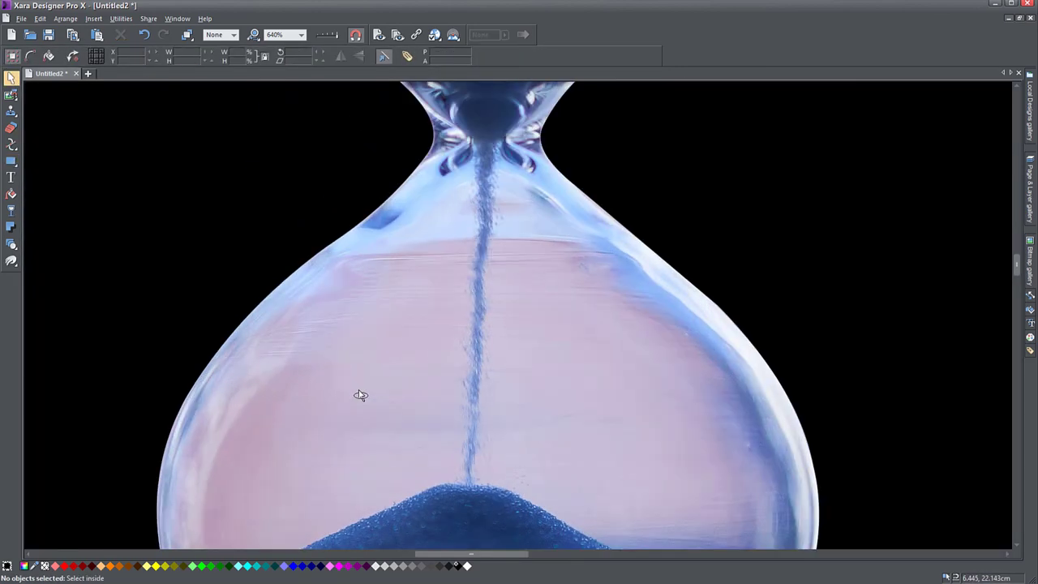
pyautogui.scroll(-3, 360, 394)
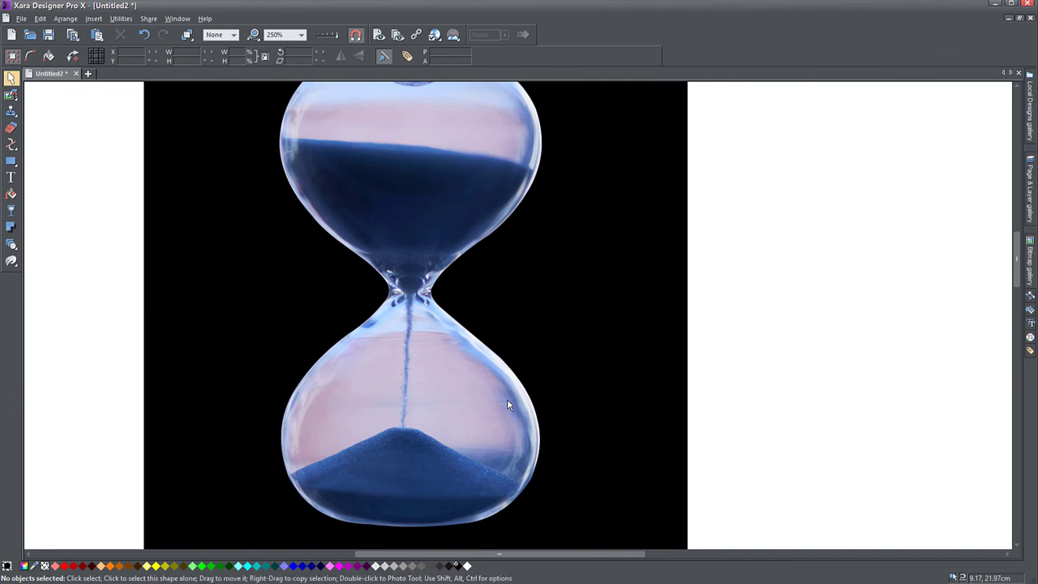
pyautogui.scroll(-2, 484, 425)
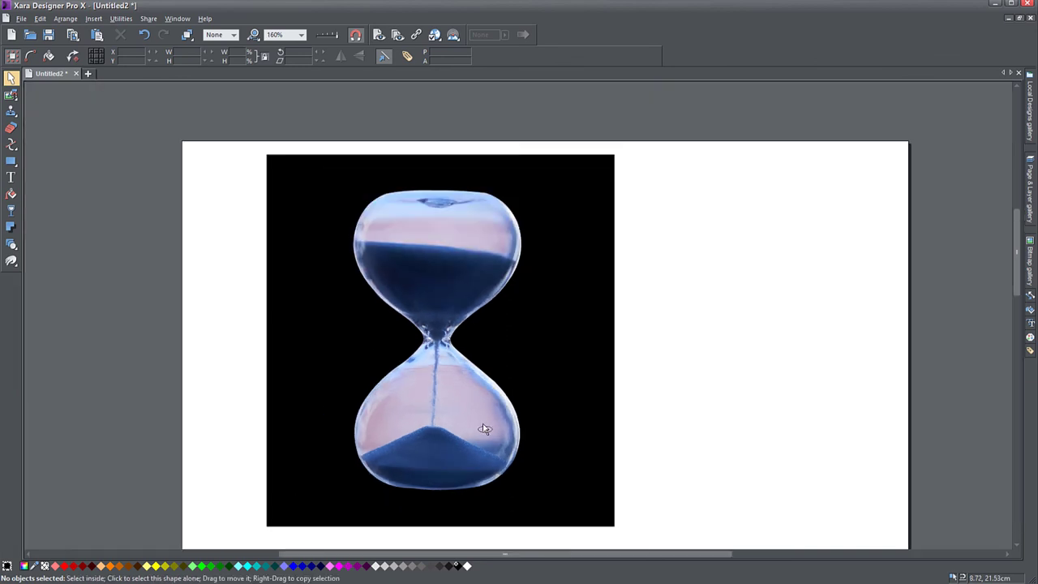
pyautogui.moveTo(479, 416); pyautogui.dragTo(359, 390)
pyautogui.moveTo(10, 144)
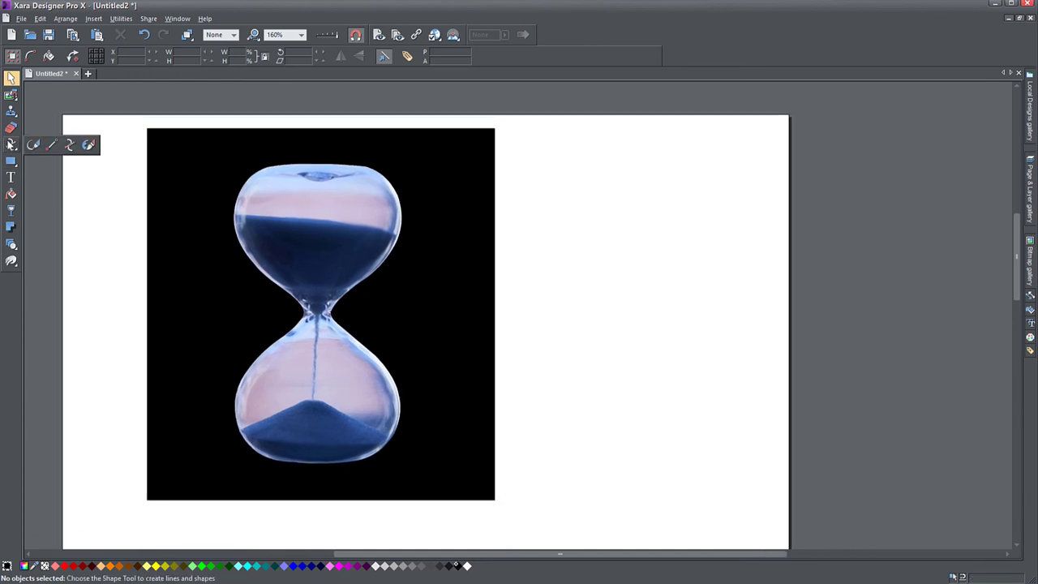
pyautogui.moveTo(12, 98)
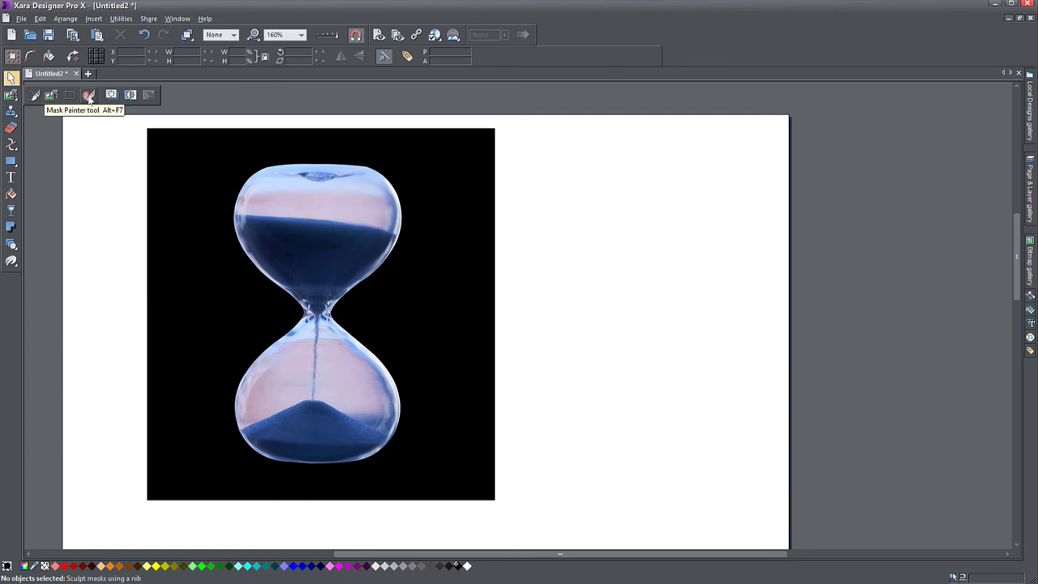
pyautogui.click(88, 96)
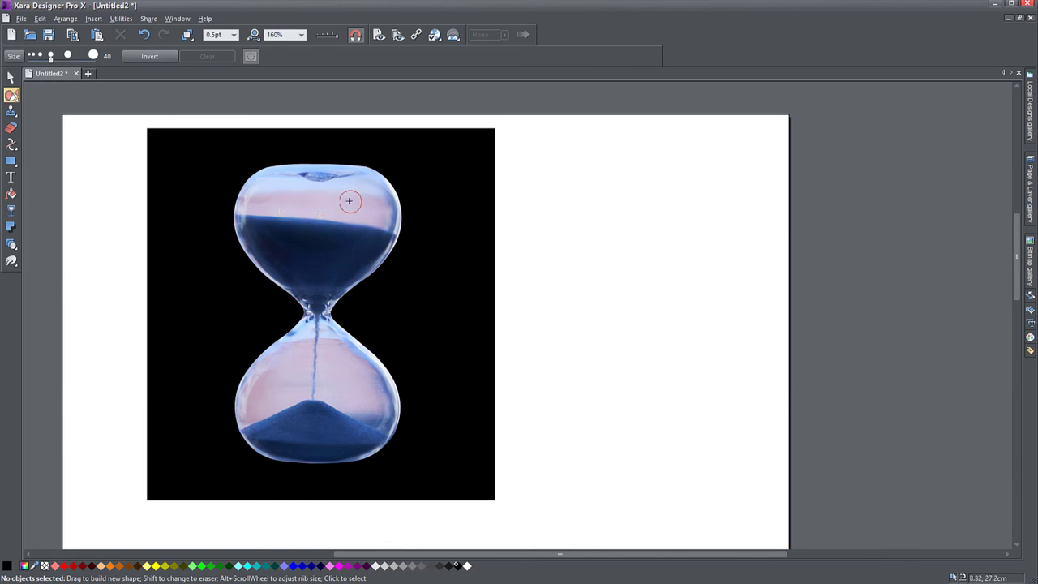
pyautogui.moveTo(348, 202)
pyautogui.mouseDown()
pyautogui.moveTo(297, 197)
pyautogui.moveTo(305, 242)
pyautogui.moveTo(330, 213)
pyautogui.moveTo(297, 207)
pyautogui.moveTo(342, 186)
pyautogui.moveTo(356, 241)
pyautogui.moveTo(297, 257)
pyautogui.moveTo(251, 194)
pyautogui.moveTo(283, 171)
pyautogui.moveTo(343, 160)
pyautogui.moveTo(390, 178)
pyautogui.moveTo(358, 281)
pyautogui.moveTo(328, 304)
pyautogui.moveTo(282, 270)
pyautogui.moveTo(257, 195)
pyautogui.moveTo(293, 178)
pyautogui.moveTo(356, 193)
pyautogui.moveTo(380, 236)
pyautogui.moveTo(354, 277)
pyautogui.moveTo(328, 274)
pyautogui.moveTo(346, 213)
pyautogui.moveTo(264, 207)
pyautogui.moveTo(312, 260)
pyautogui.moveTo(288, 204)
pyautogui.moveTo(268, 190)
pyautogui.moveTo(326, 240)
pyautogui.moveTo(333, 274)
pyautogui.mouseUp()
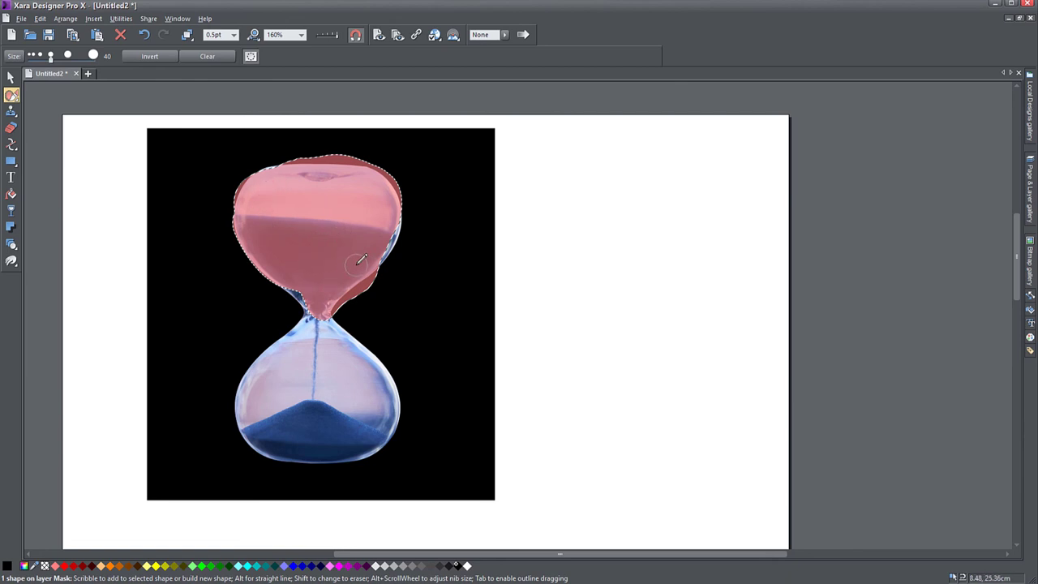
pyautogui.moveTo(357, 264); pyautogui.dragTo(352, 265)
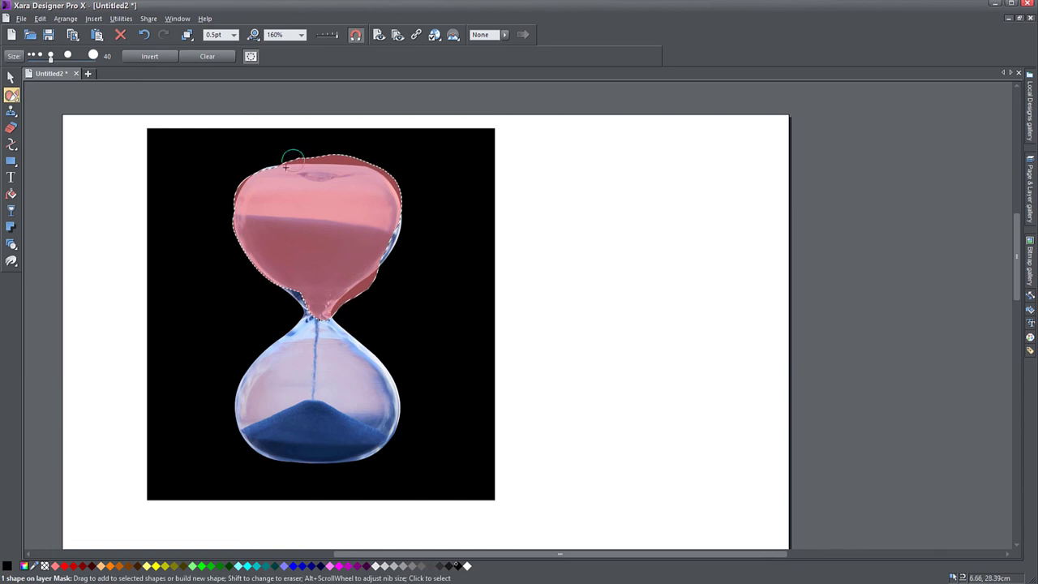
# - Add a rectangular mask of about 2.53 by 2.03 cm inside the lower bulb and delete everything within the masked areas
pyautogui.moveTo(17, 97)
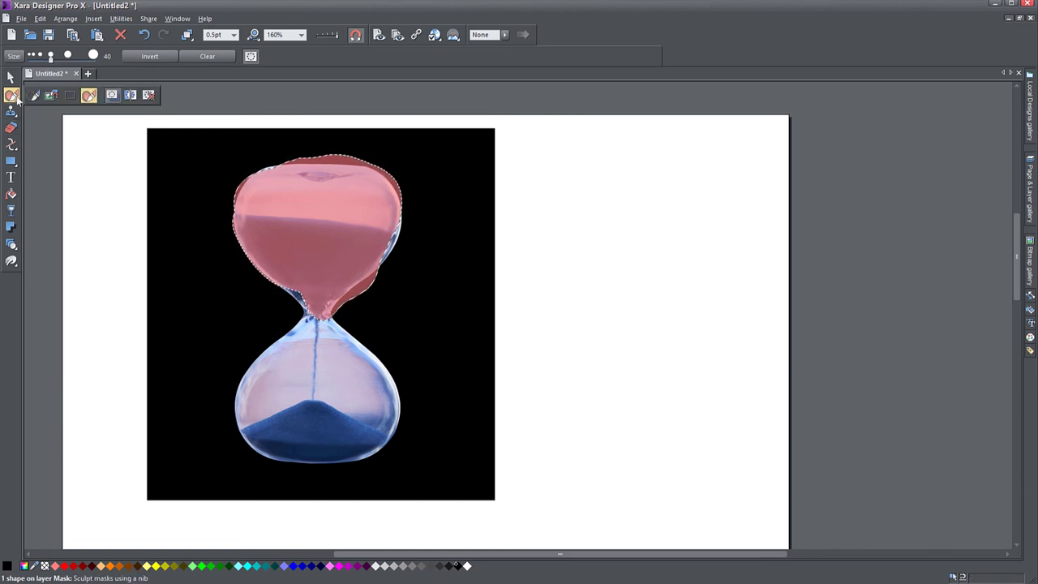
pyautogui.click(70, 96)
pyautogui.moveTo(264, 370); pyautogui.dragTo(351, 440)
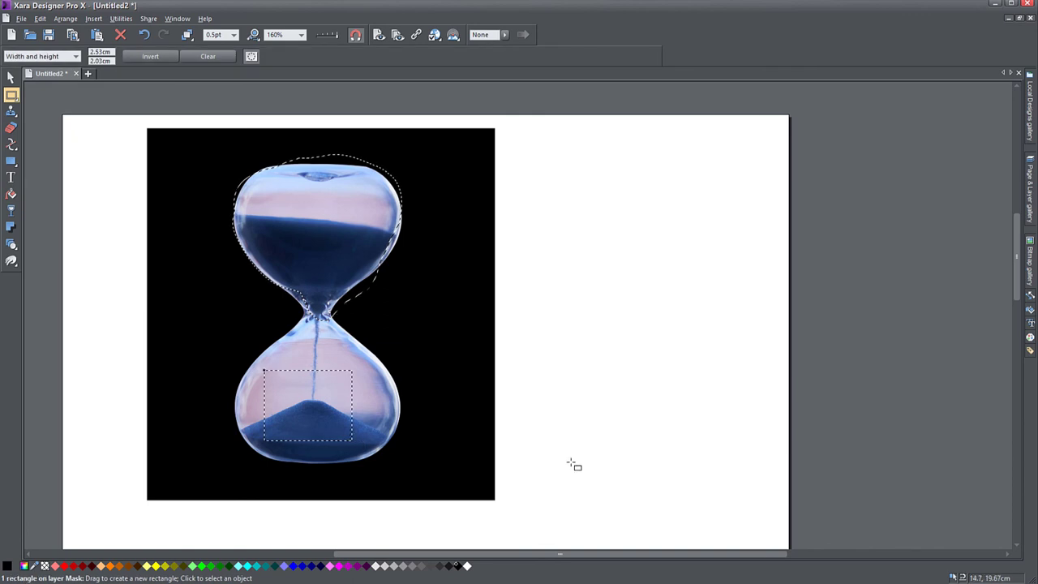
pyautogui.press('Delete')
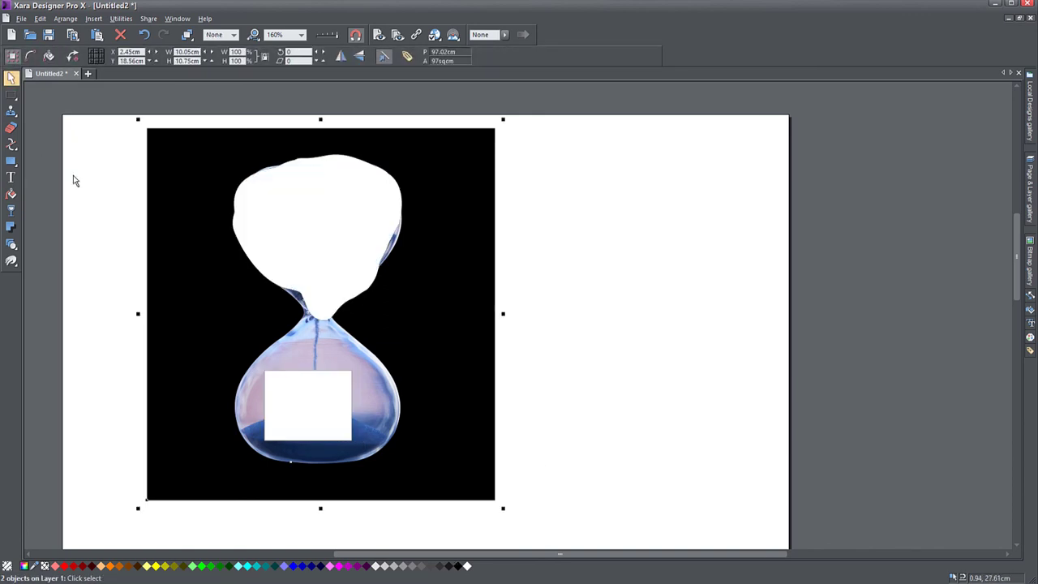
pyautogui.click(11, 95)
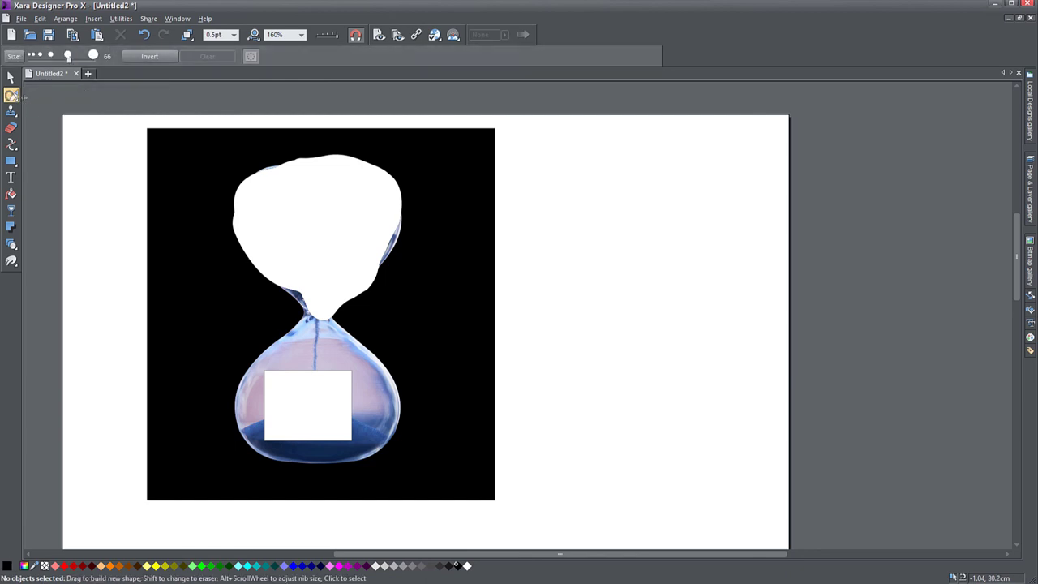
pyautogui.click(33, 96)
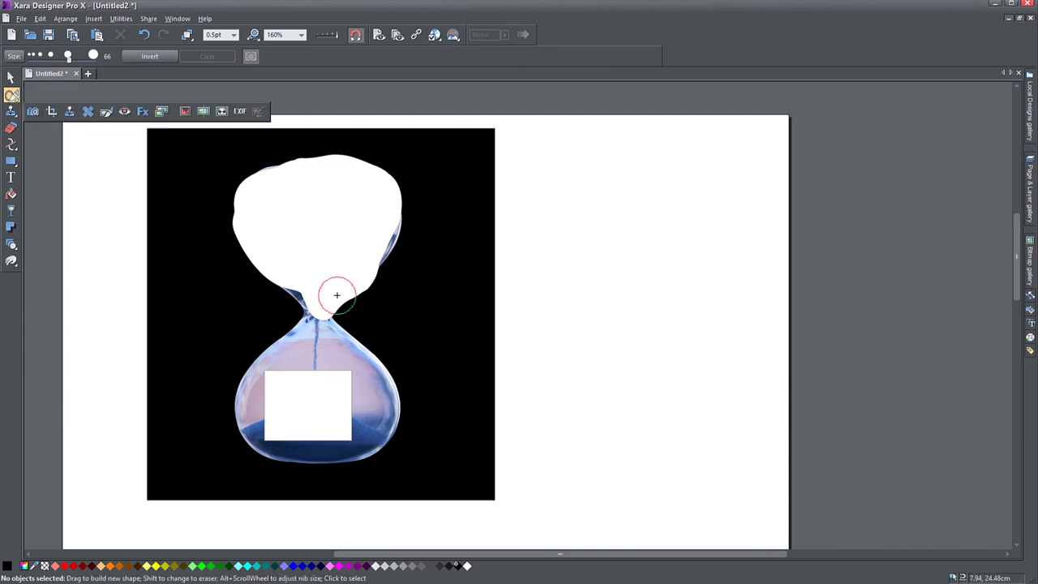
pyautogui.moveTo(11, 96)
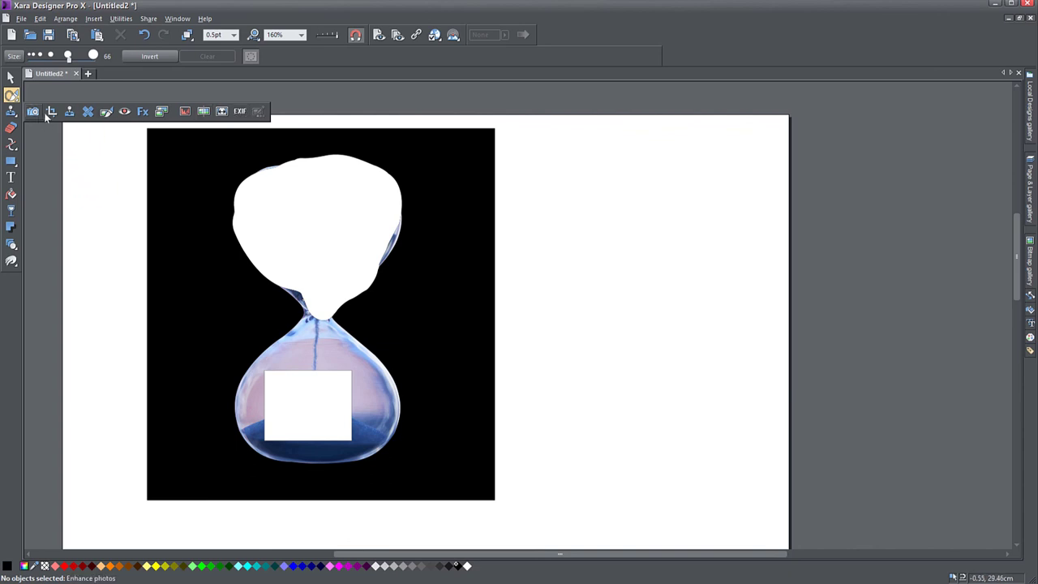
pyautogui.click(13, 97)
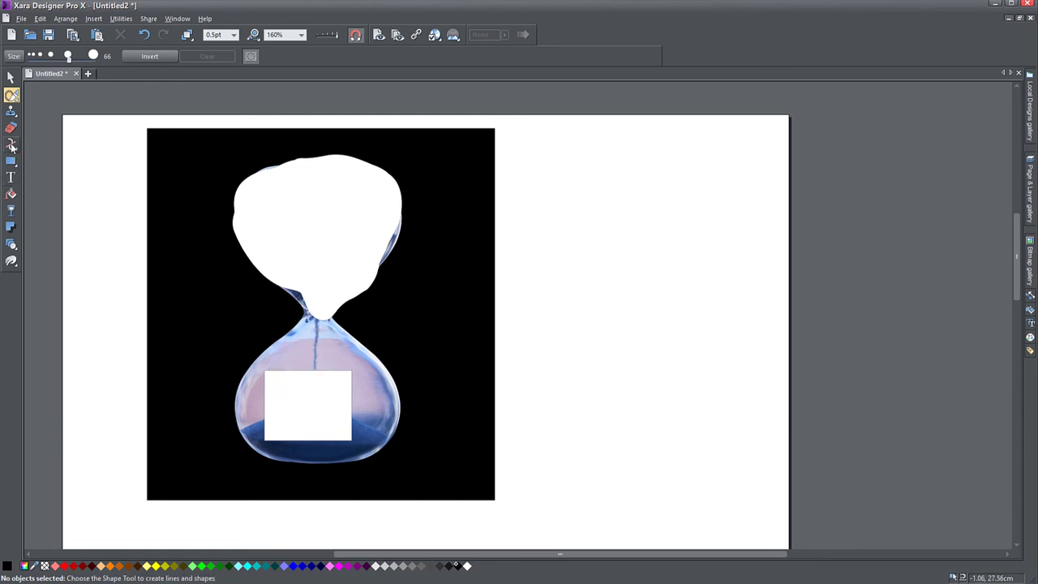
pyautogui.moveTo(12, 146)
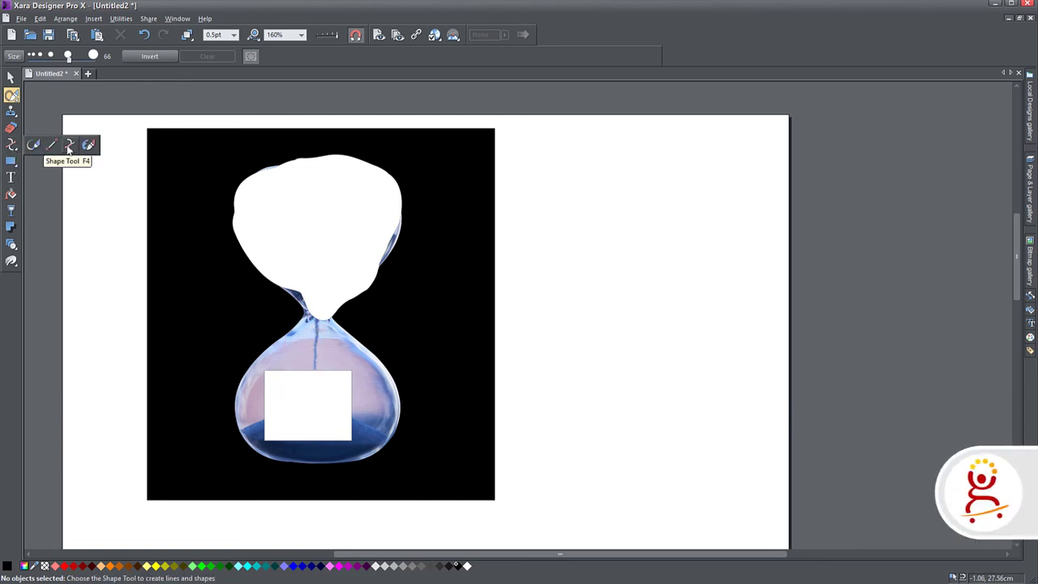